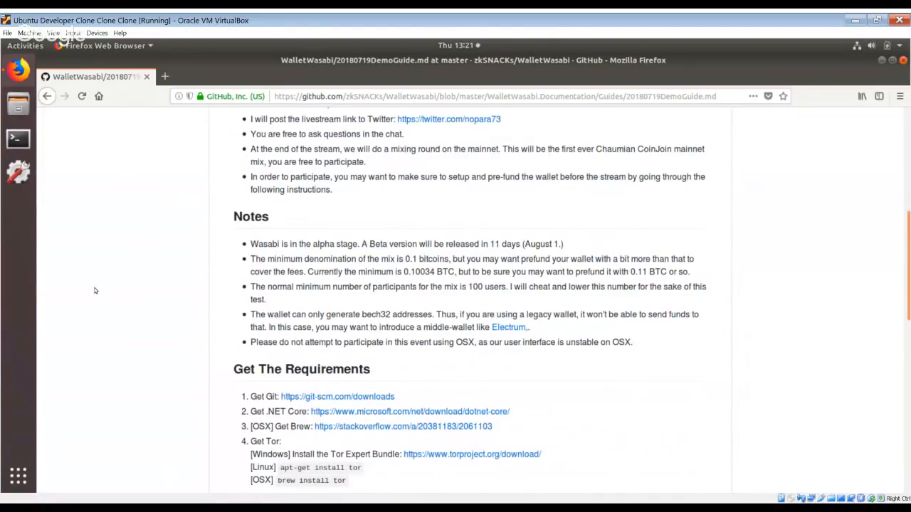
# Find the Get The Requirements section of the demo guide, view its linked Git downloads page, and return to the guide.
pyautogui.scroll(-2, 95, 290)
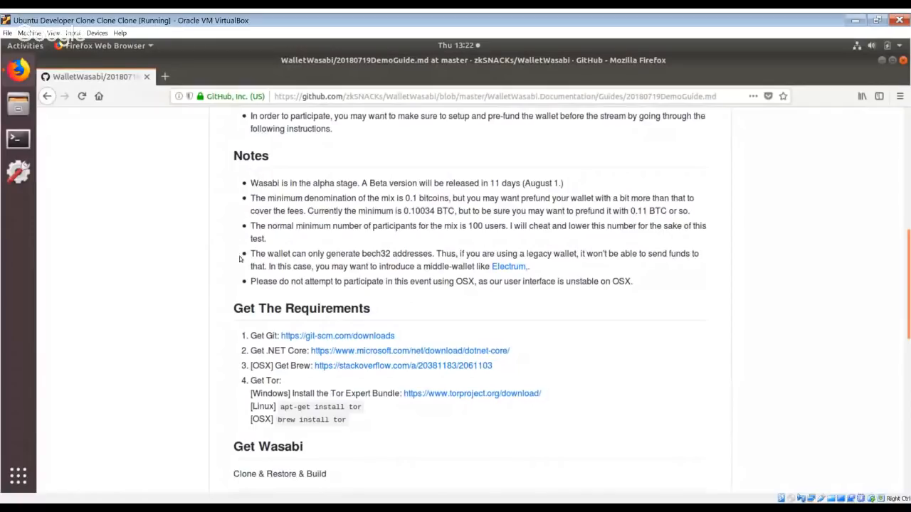
pyautogui.scroll(-2, 228, 247)
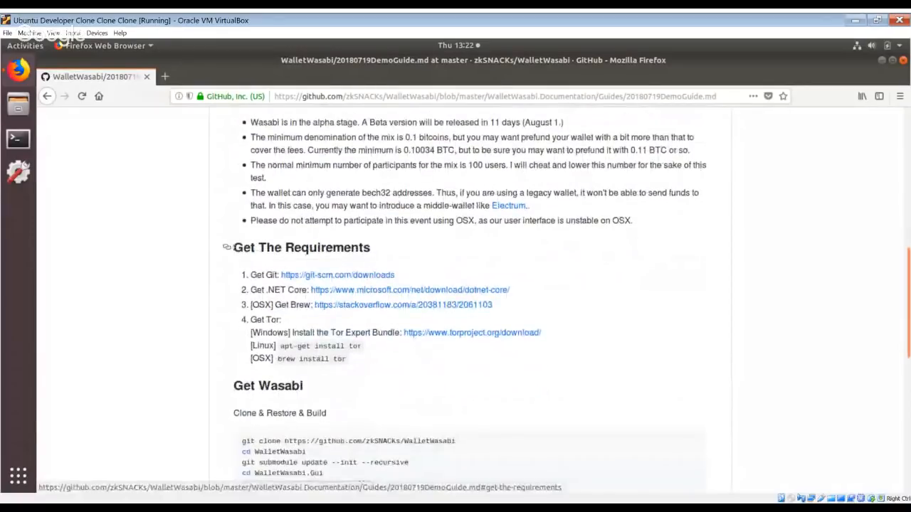
pyautogui.moveTo(232, 247)
pyautogui.mouseDown()
pyautogui.moveTo(373, 247)
pyautogui.moveTo(226, 247)
pyautogui.mouseUp()
pyautogui.click(373, 247)
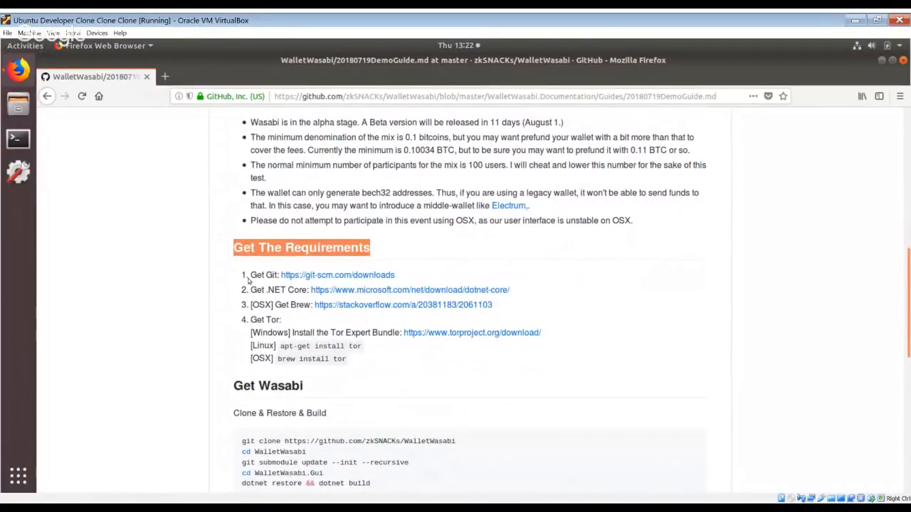
pyautogui.moveTo(250, 275); pyautogui.dragTo(278, 276)
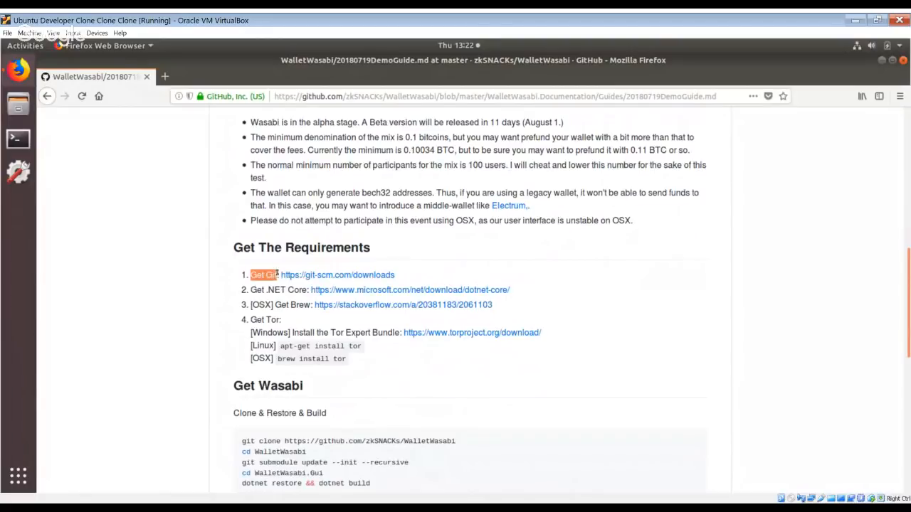
pyautogui.click(279, 275)
pyautogui.doubleClick(271, 275)
pyautogui.click(263, 276)
pyautogui.moveTo(264, 276); pyautogui.dragTo(414, 276)
pyautogui.click(414, 276)
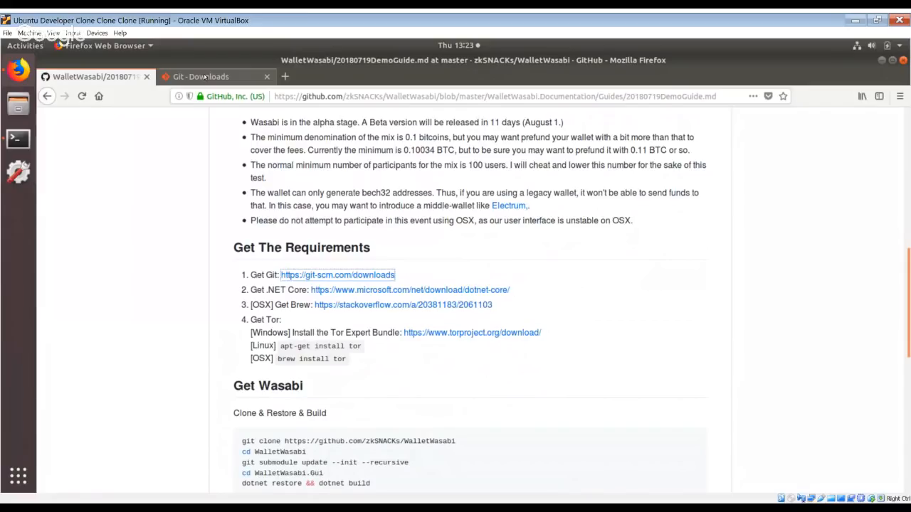
pyautogui.click(205, 77)
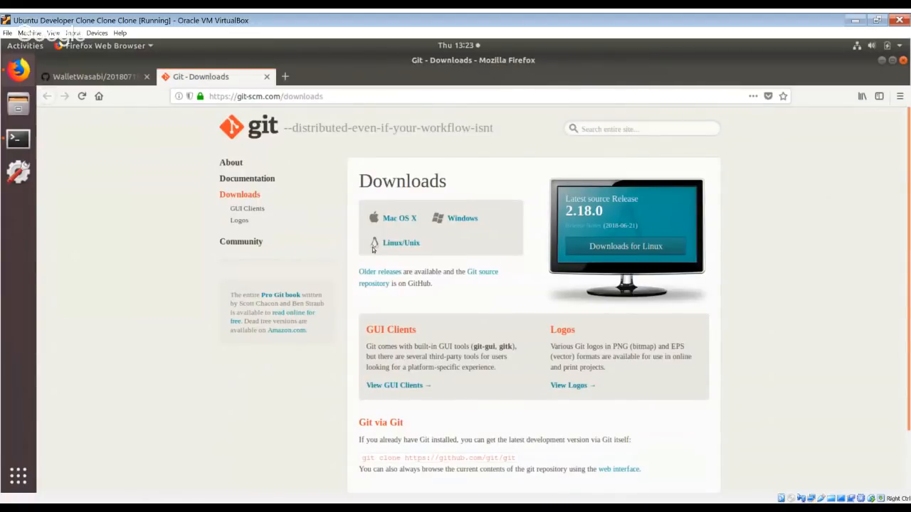
pyautogui.click(91, 79)
# Open a terminal window, place it beside the requirements list, and run git to check that Git is installed.
pyautogui.hotkey('ctrl', 'alt', 't')
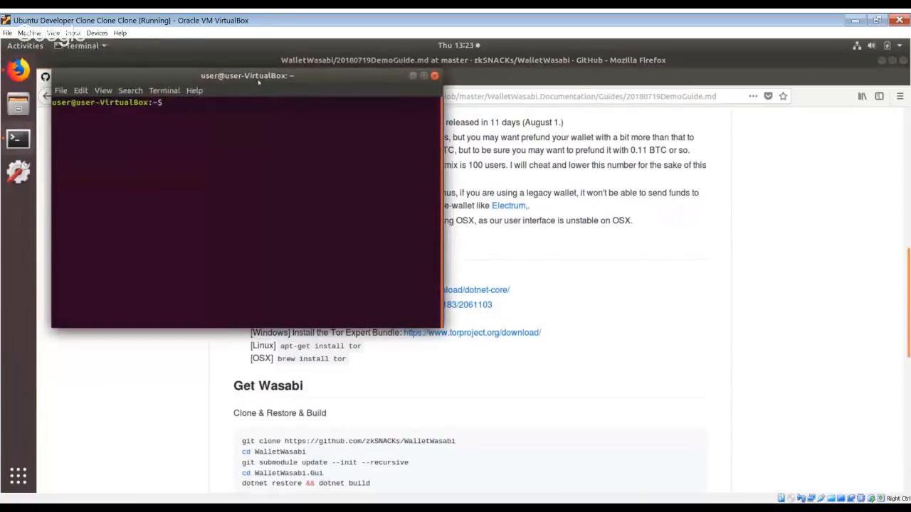
pyautogui.moveTo(257, 80); pyautogui.dragTo(698, 133)
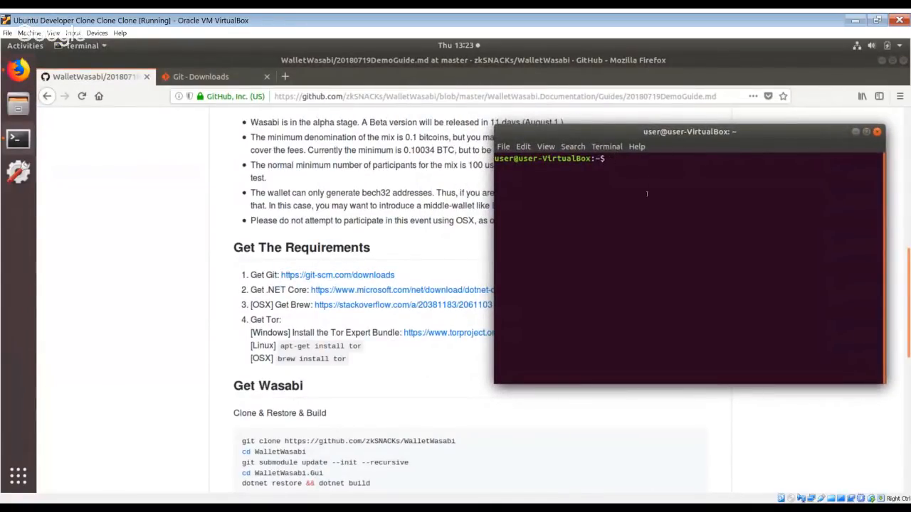
pyautogui.write('git')
pyautogui.press('Return')
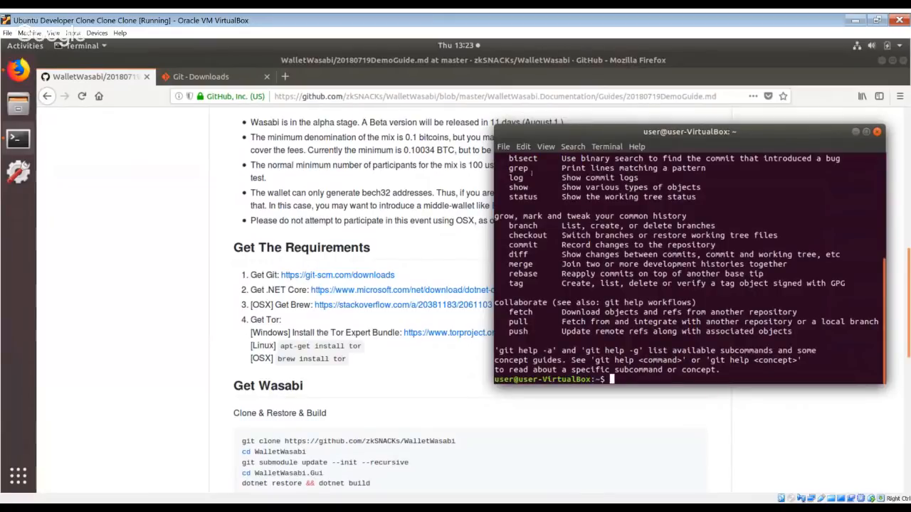
# Open the guide's .NET Core download link in a new tab, close the Git downloads page, and switch to the .NET page.
pyautogui.click(254, 290)
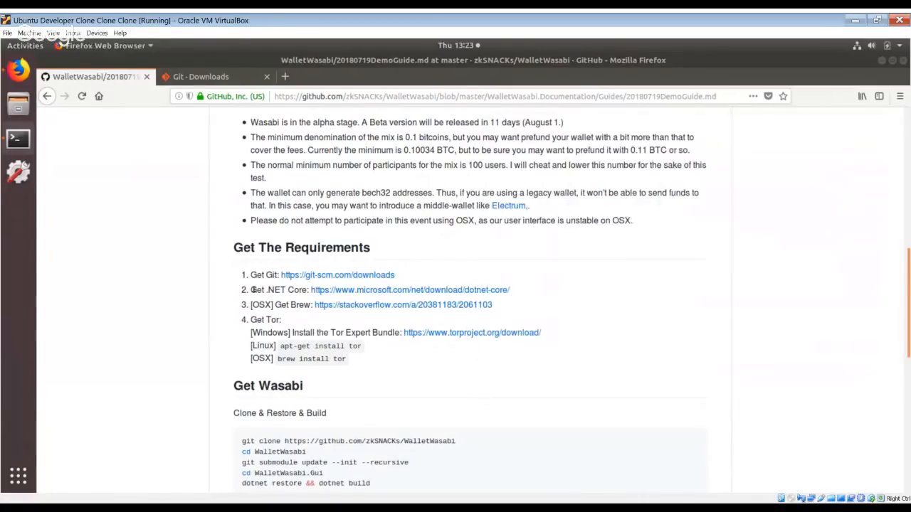
pyautogui.doubleClick(258, 290)
pyautogui.moveTo(283, 290); pyautogui.dragTo(302, 290)
pyautogui.middleClick(352, 290)
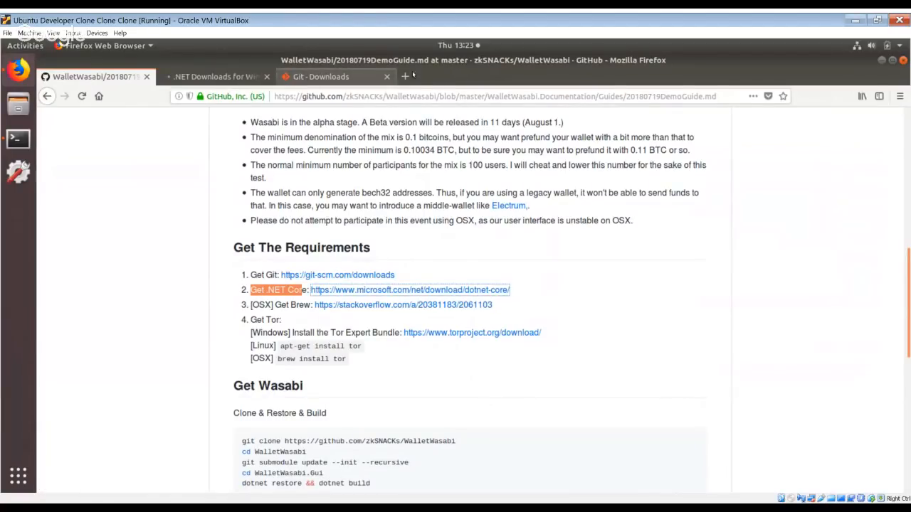
pyautogui.click(390, 78)
pyautogui.click(388, 77)
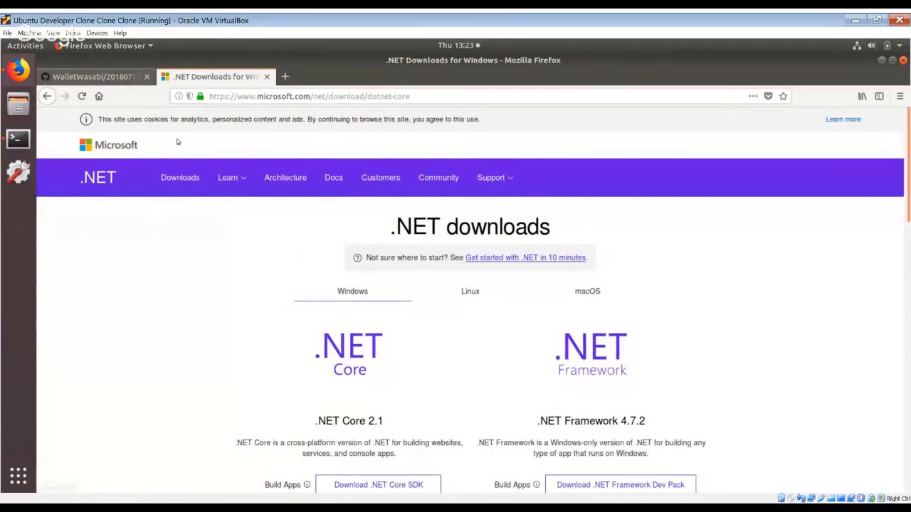
pyautogui.click(107, 77)
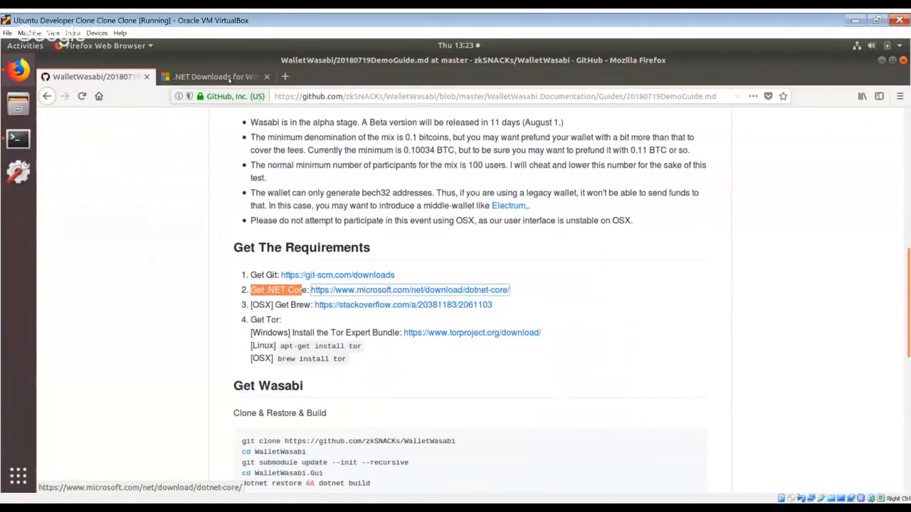
pyautogui.click(229, 77)
pyautogui.scroll(-1, 284, 271)
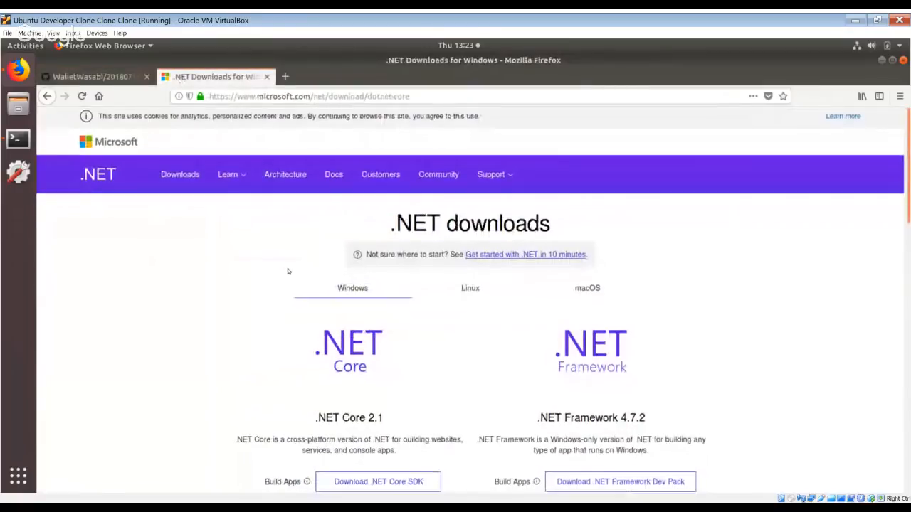
pyautogui.scroll(-1, 302, 295)
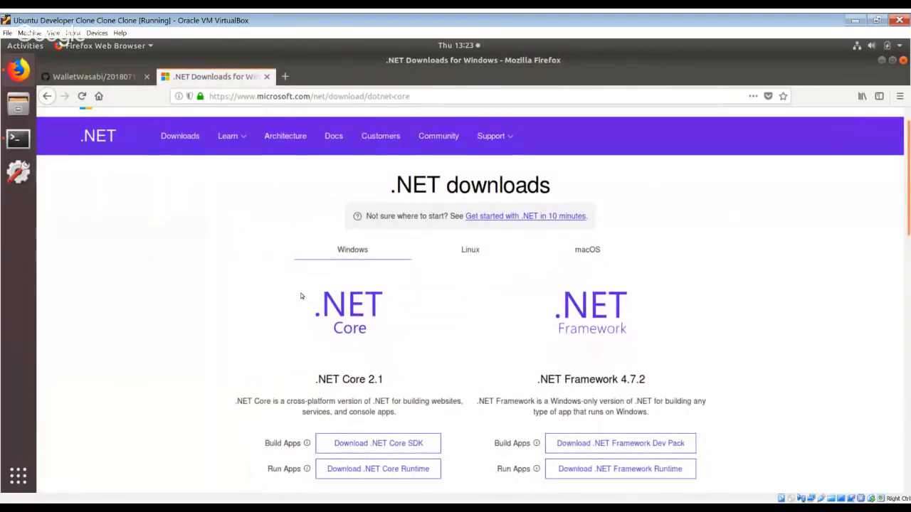
pyautogui.scroll(-1, 327, 352)
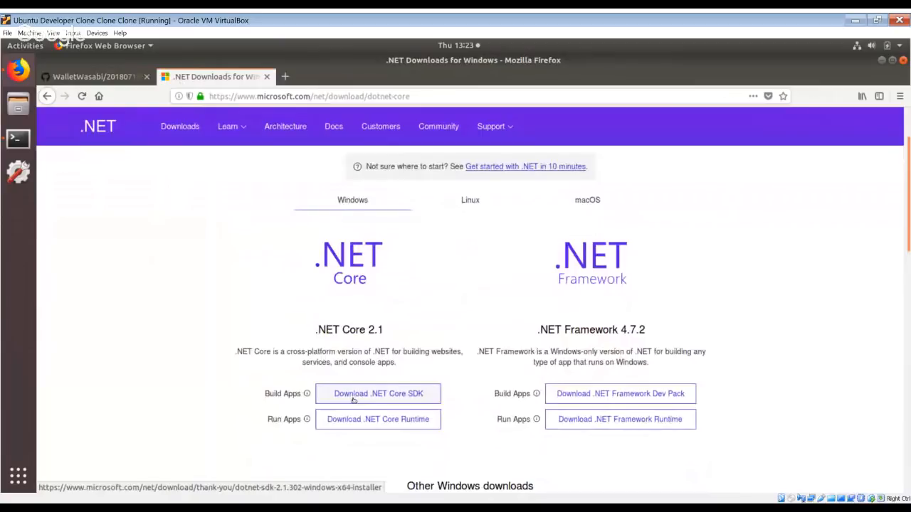
pyautogui.scroll(-1, 352, 398)
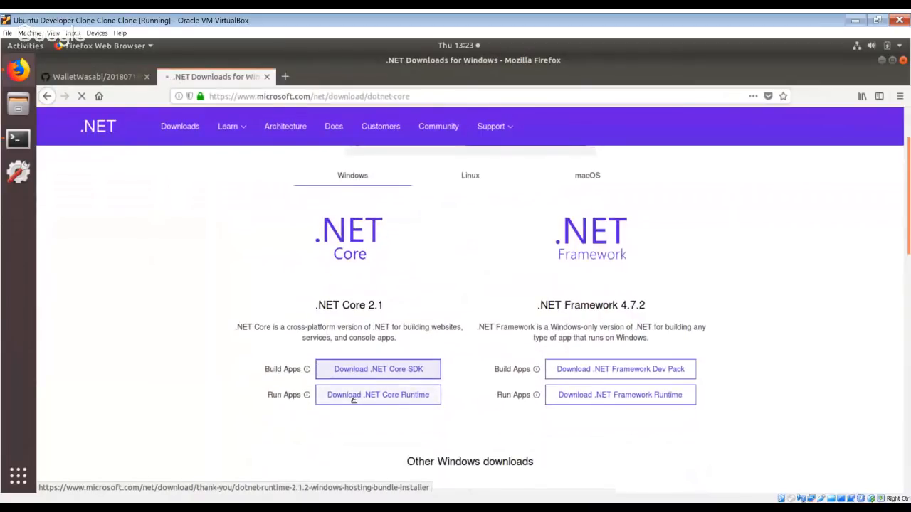
pyautogui.click(355, 380)
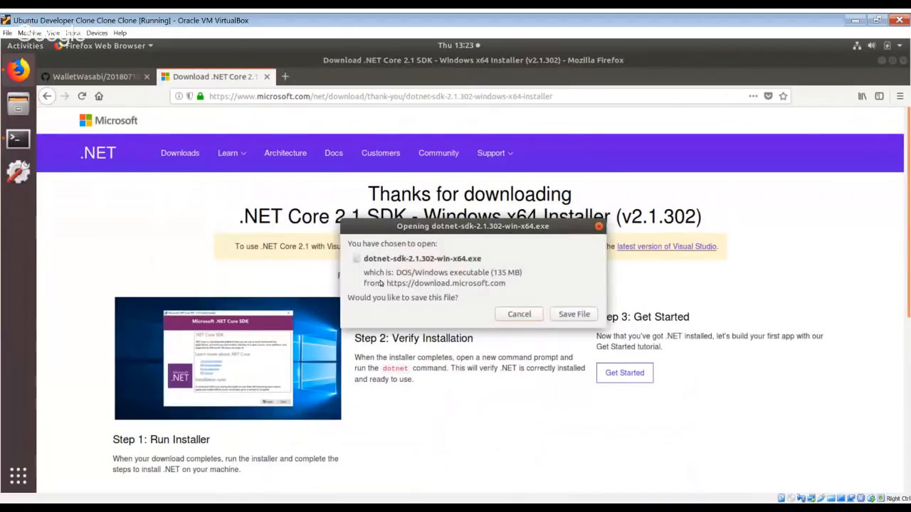
pyautogui.click(518, 315)
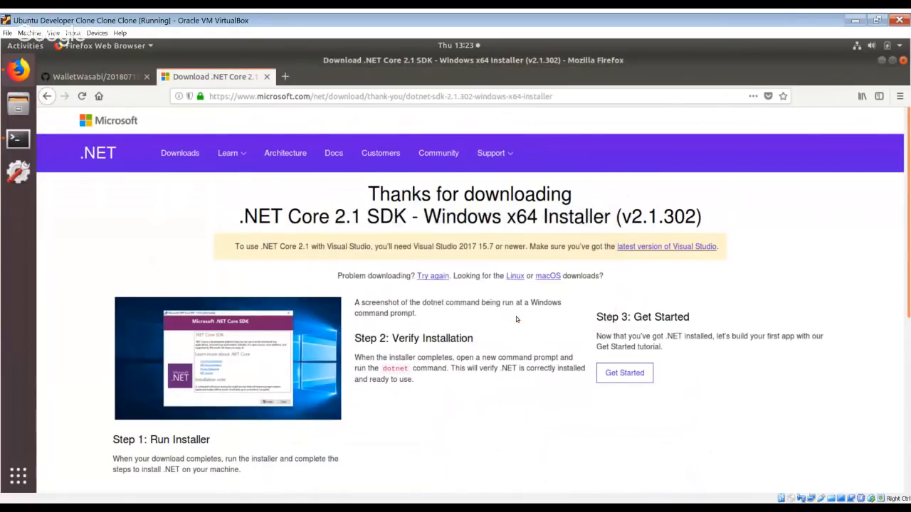
pyautogui.scroll(-5, 514, 317)
pyautogui.scroll(5, 400, 296)
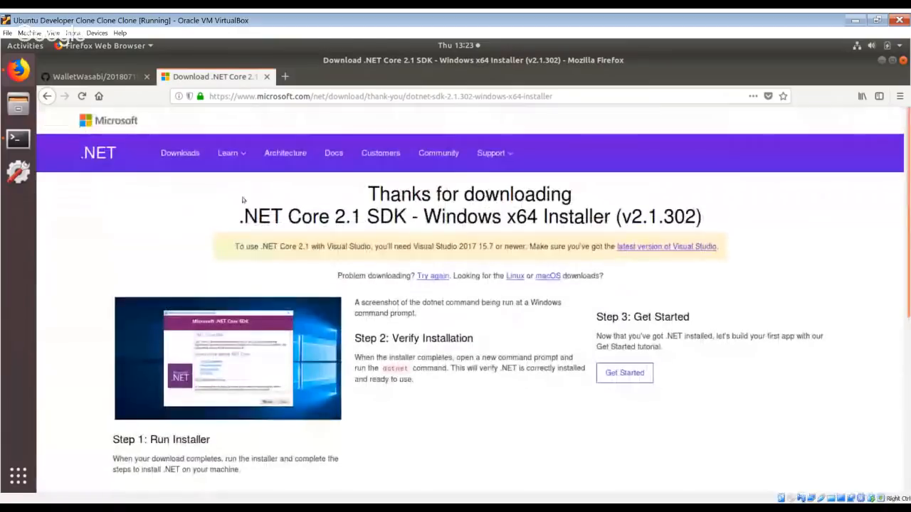
pyautogui.click(49, 95)
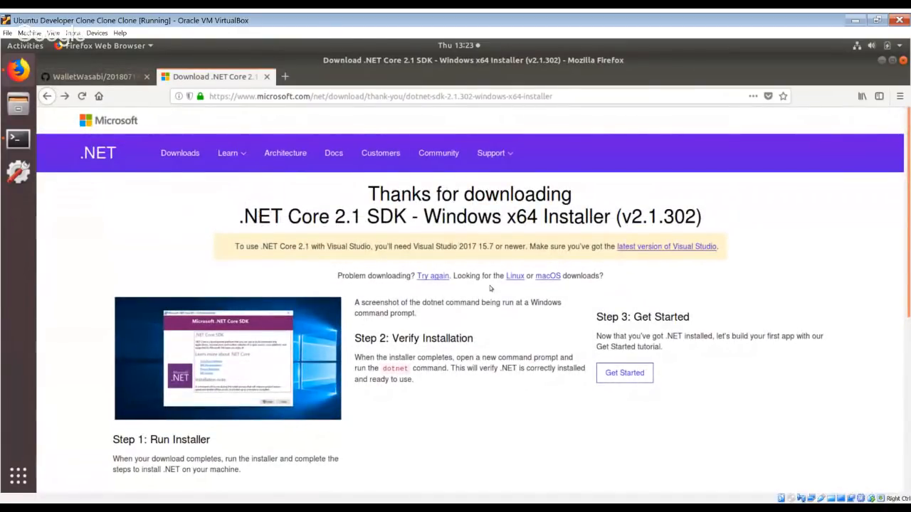
# Switch to the Linux .NET downloads and open the installation instructions for the .NET Core SDK.
pyautogui.click(514, 275)
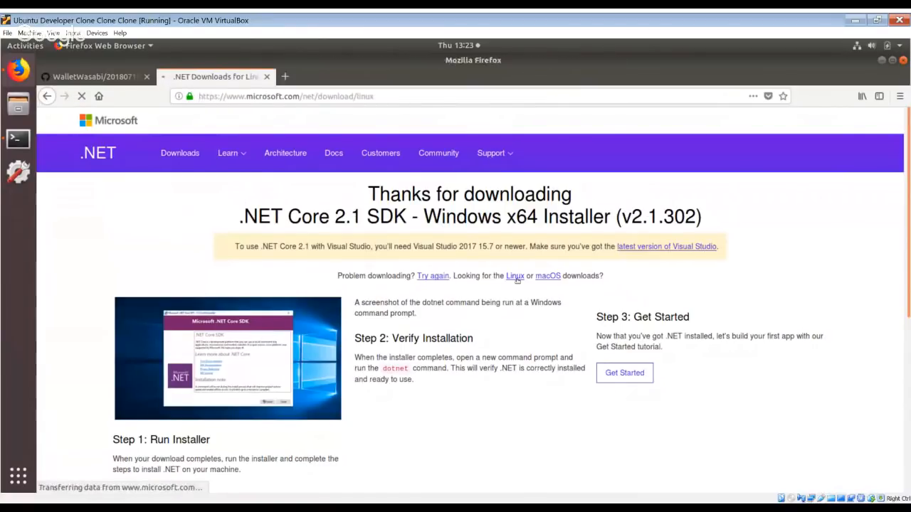
pyautogui.scroll(-2, 426, 292)
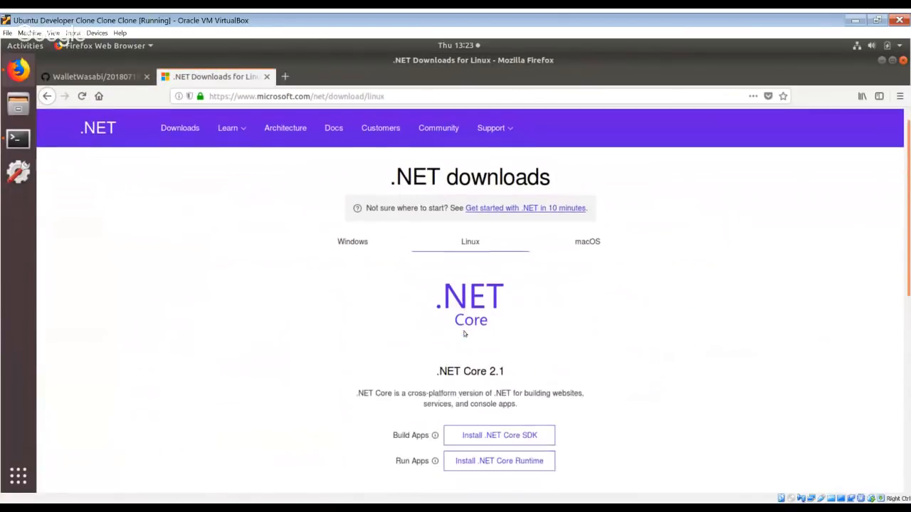
pyautogui.click(493, 402)
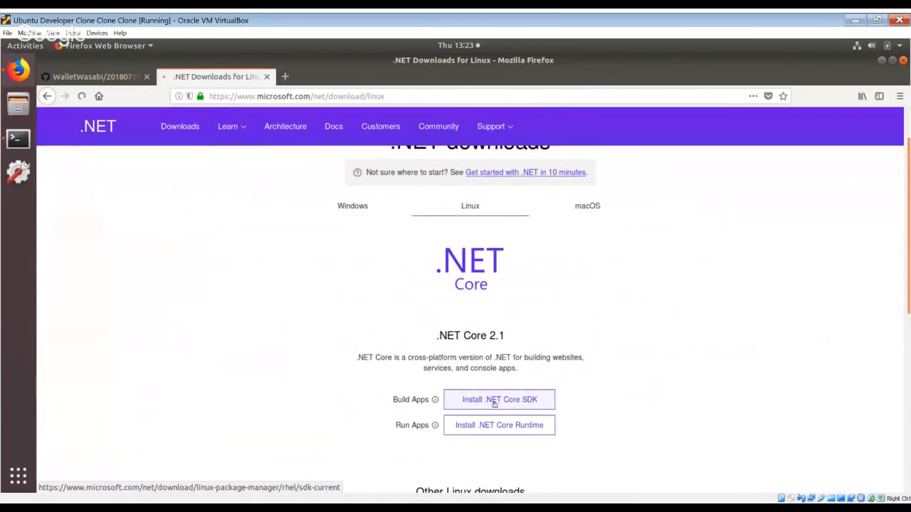
# Check the system's release in the terminal with lsb_release -a and set the page's Linux distribution to Ubuntu 17.10.
pyautogui.click(165, 283)
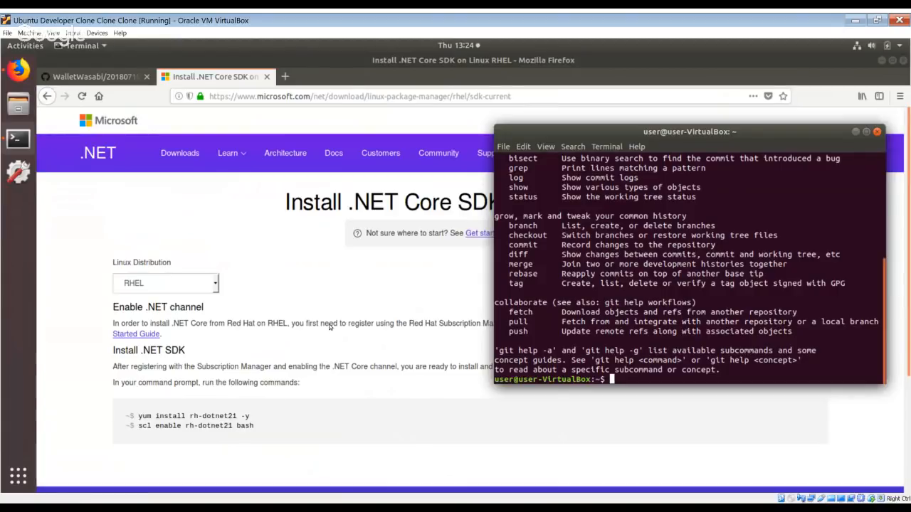
pyautogui.rightClick(619, 296)
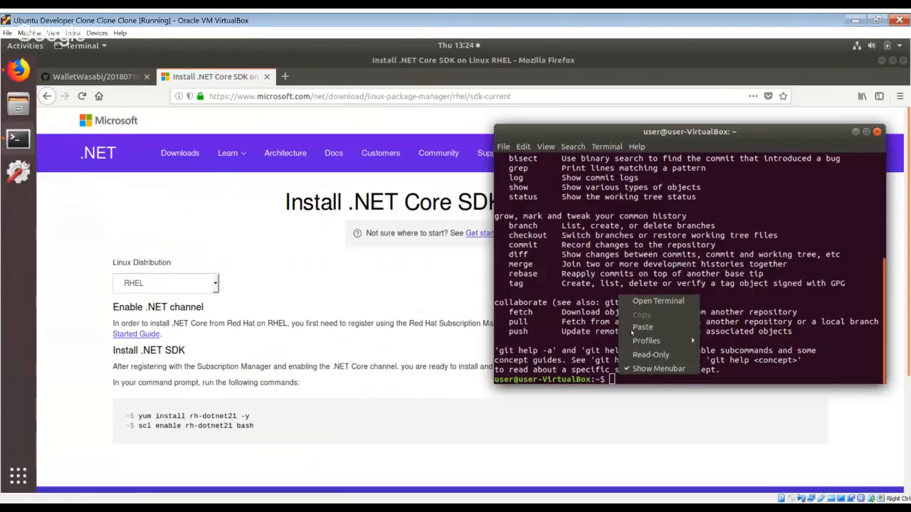
pyautogui.click(633, 328)
pyautogui.press('Return')
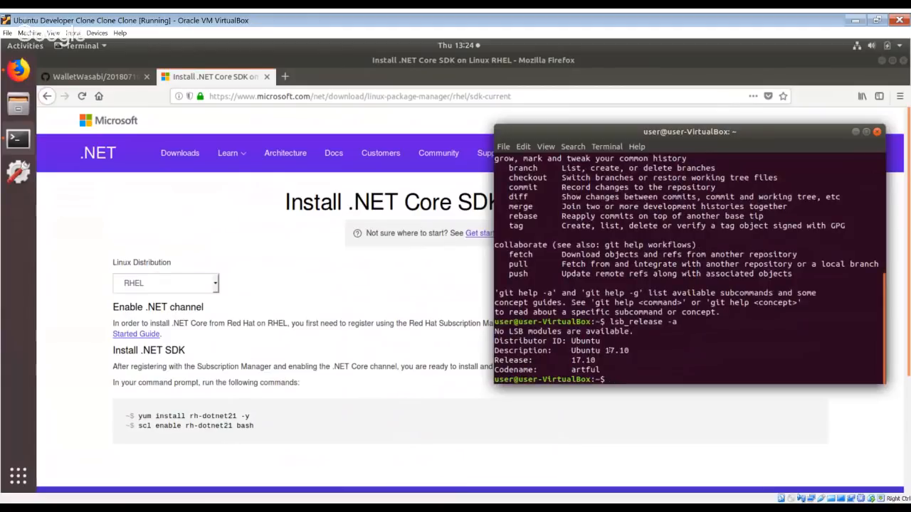
pyautogui.click(205, 285)
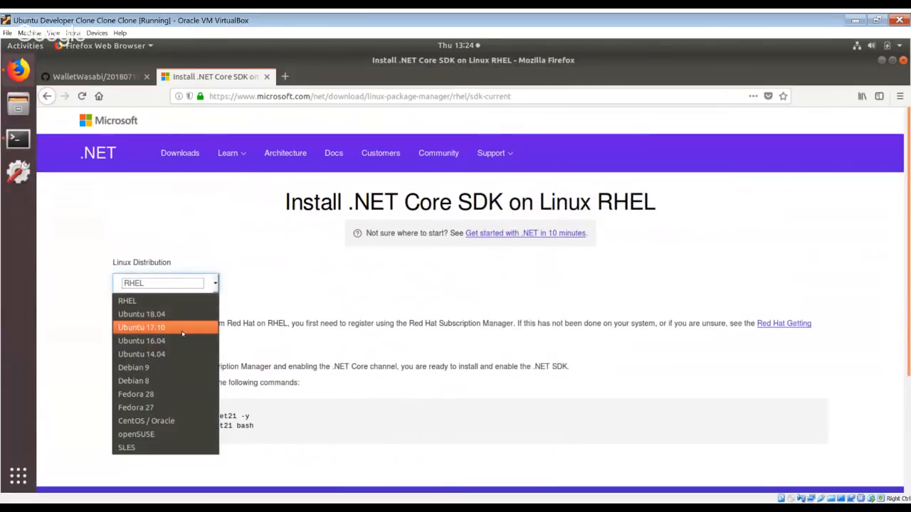
pyautogui.click(172, 328)
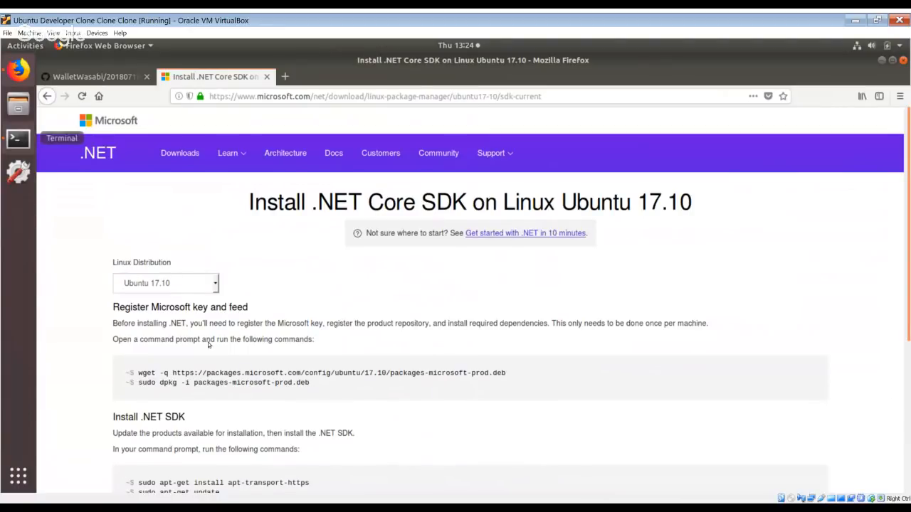
# Copy the wget -q command for packages-microsoft-prod.deb from the page, run it in the terminal, and return to the browser.
pyautogui.scroll(-2, 175, 325)
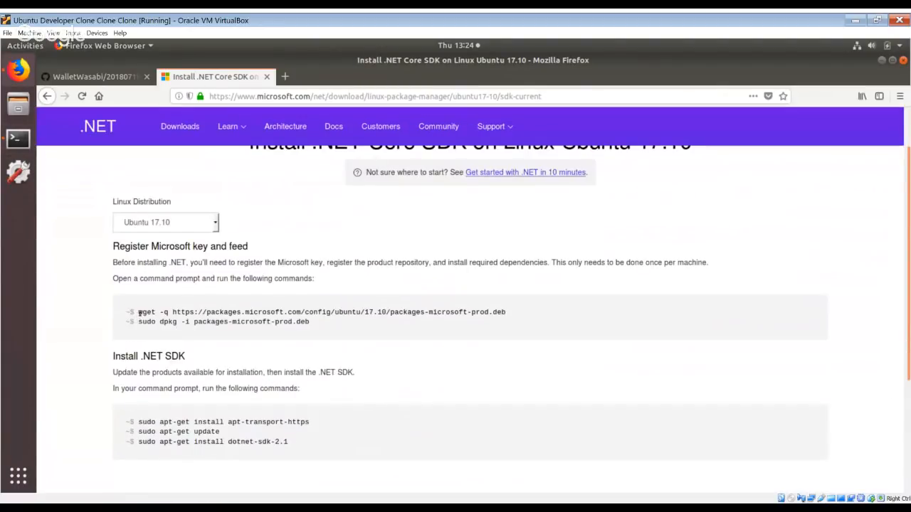
pyautogui.moveTo(140, 313); pyautogui.dragTo(511, 313)
pyautogui.hotkey('ctrl', 'c')
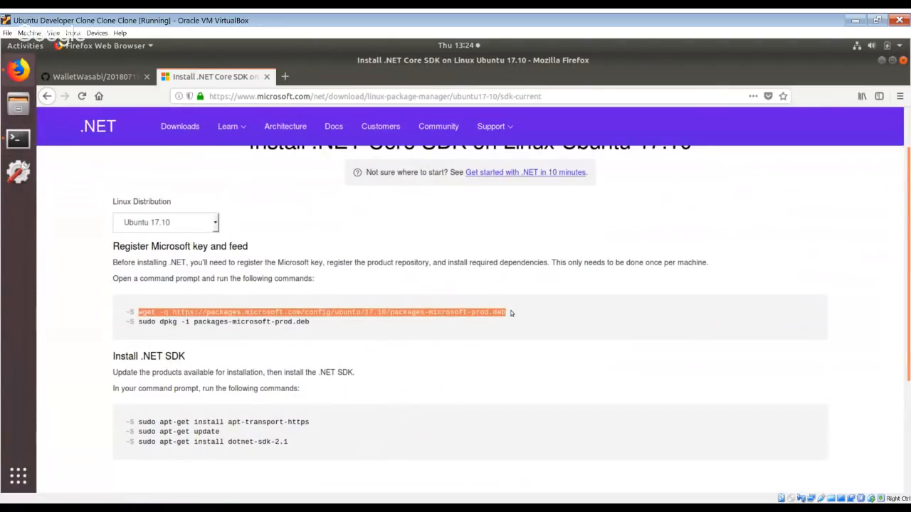
pyautogui.click(18, 138)
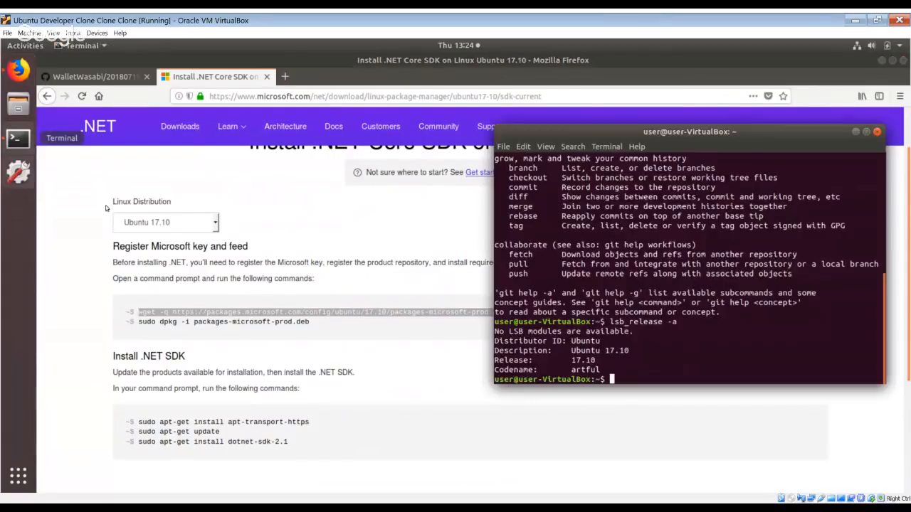
pyautogui.rightClick(587, 291)
pyautogui.click(619, 321)
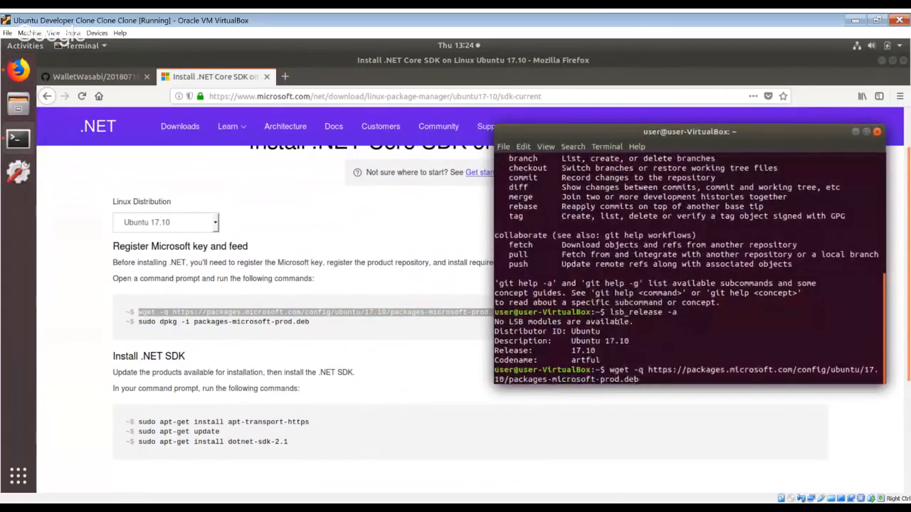
pyautogui.press('Return')
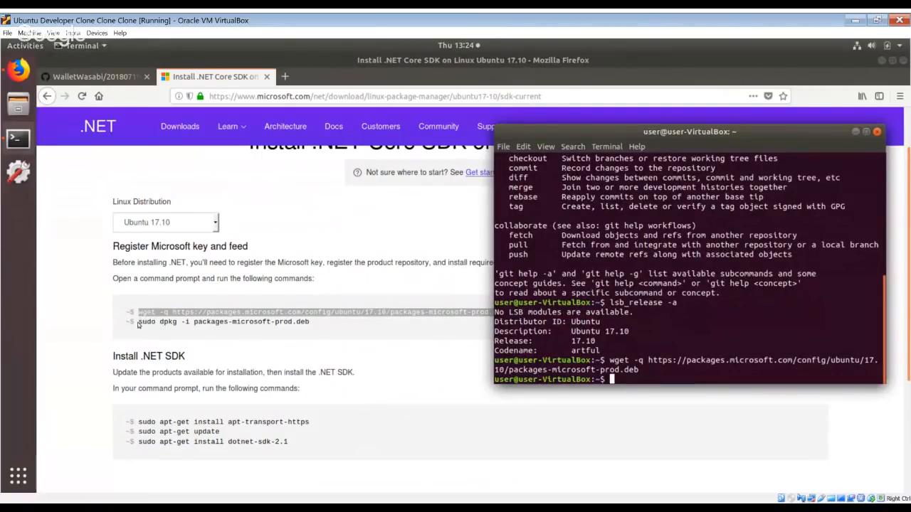
pyautogui.hotkey('alt', 'Tab')
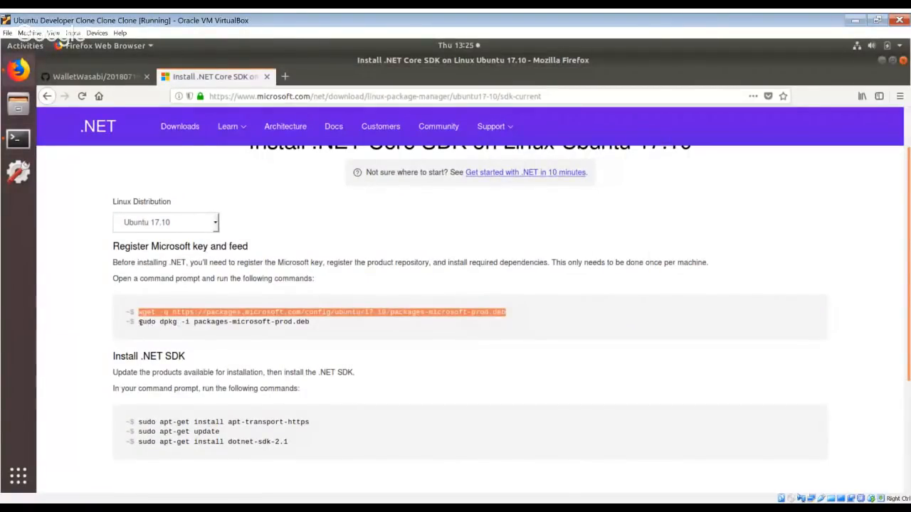
# Copy the sudo dpkg -i packages-microsoft-prod.deb command from the .NET page and run it in the terminal.
pyautogui.moveTo(140, 323)
pyautogui.mouseDown()
pyautogui.moveTo(323, 340)
pyautogui.moveTo(140, 323)
pyautogui.mouseUp()
pyautogui.hotkey('ctrl', 'c')
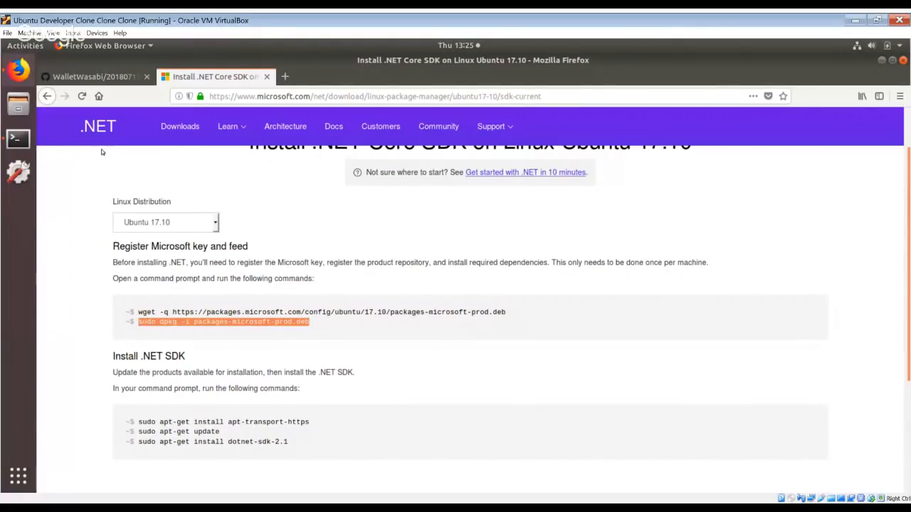
pyautogui.click(18, 139)
pyautogui.rightClick(562, 280)
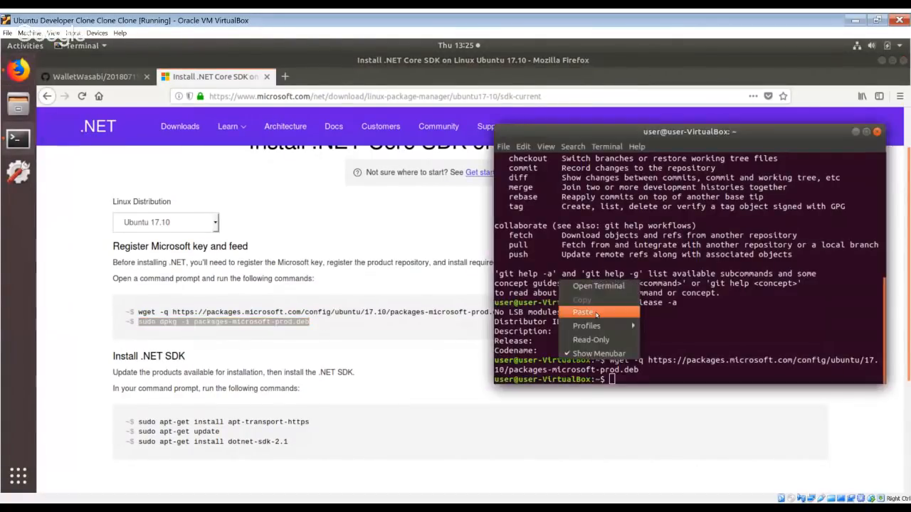
pyautogui.click(584, 312)
pyautogui.press('Return')
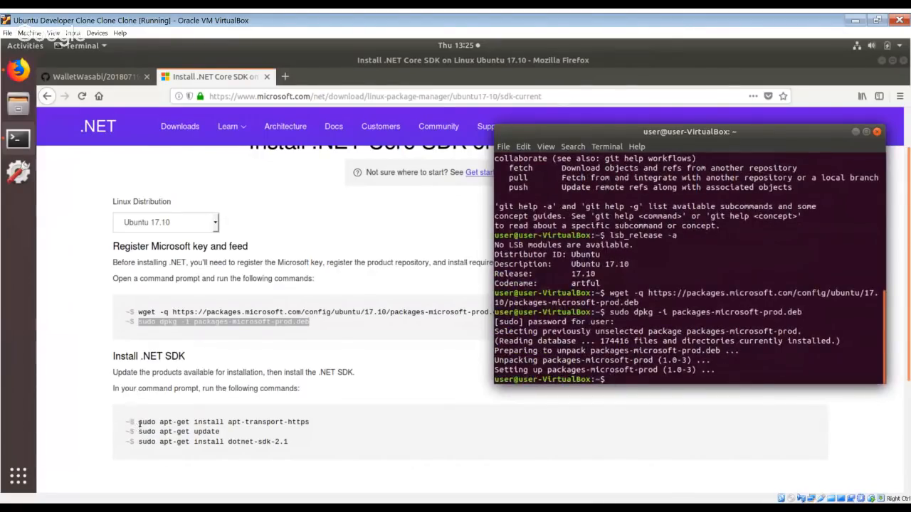
# Copy sudo apt-get install apt-transport-https and sudo apt-get update from the page and run each in the terminal.
pyautogui.moveTo(138, 423); pyautogui.dragTo(325, 428)
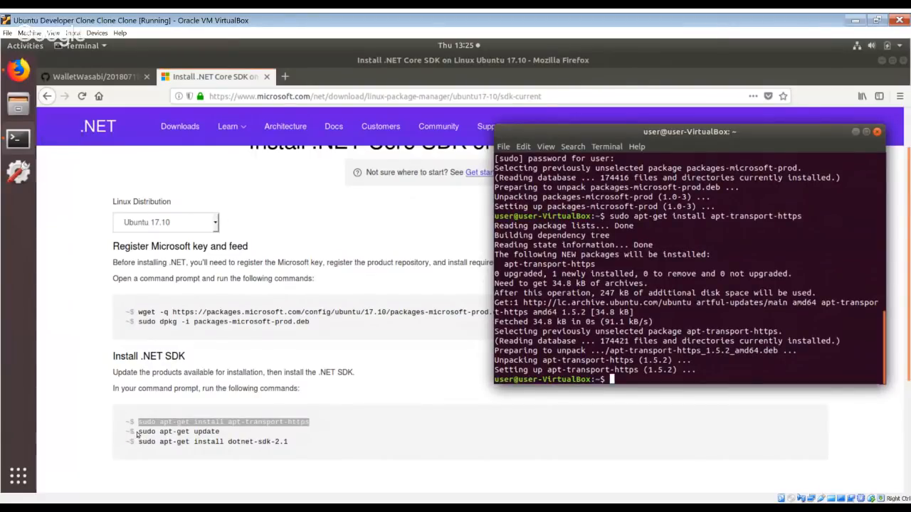
pyautogui.moveTo(138, 432); pyautogui.dragTo(220, 434)
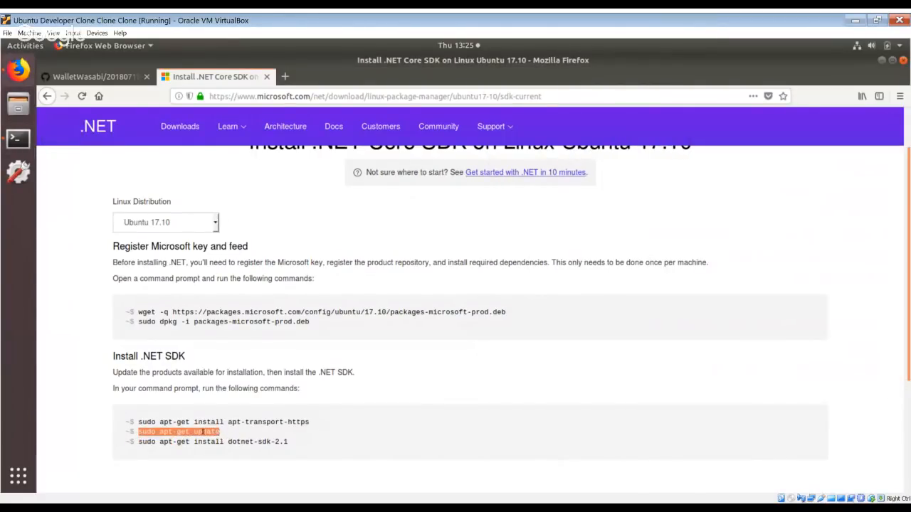
pyautogui.rightClick(203, 434)
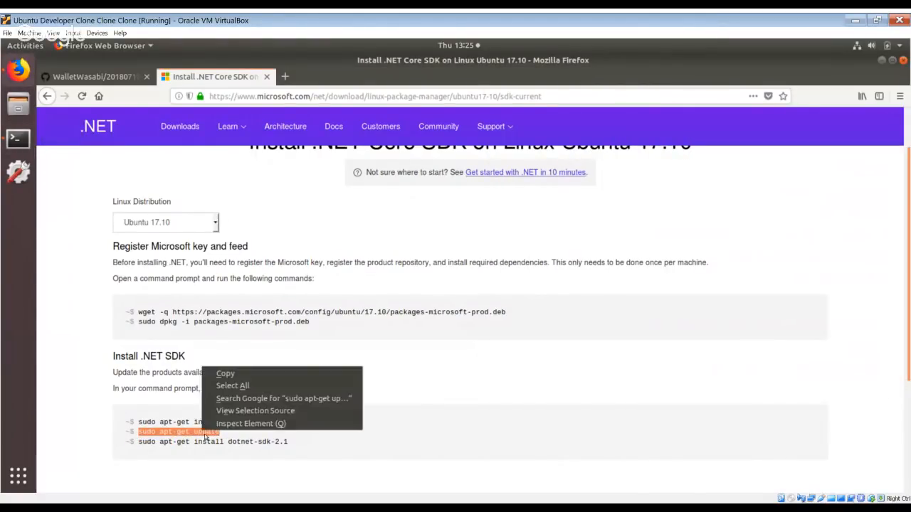
pyautogui.click(232, 373)
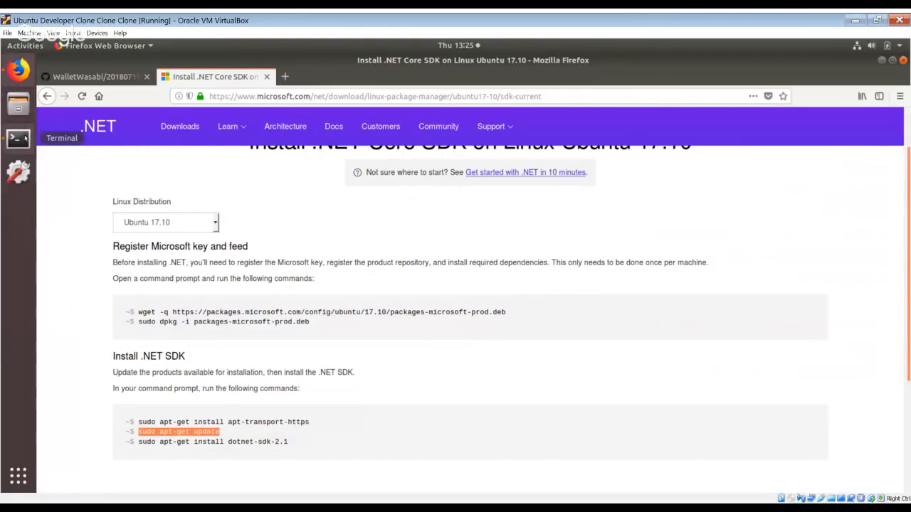
pyautogui.click(19, 138)
pyautogui.rightClick(631, 310)
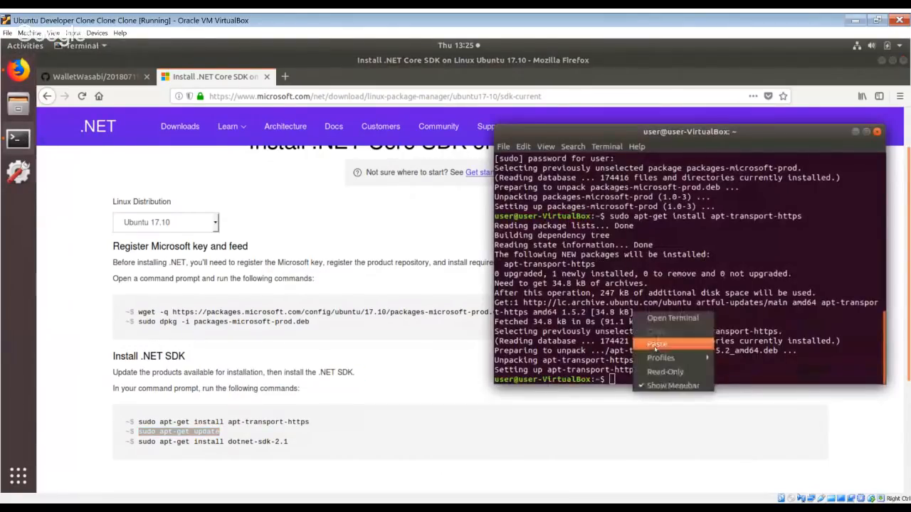
pyautogui.click(669, 349)
pyautogui.press('Return')
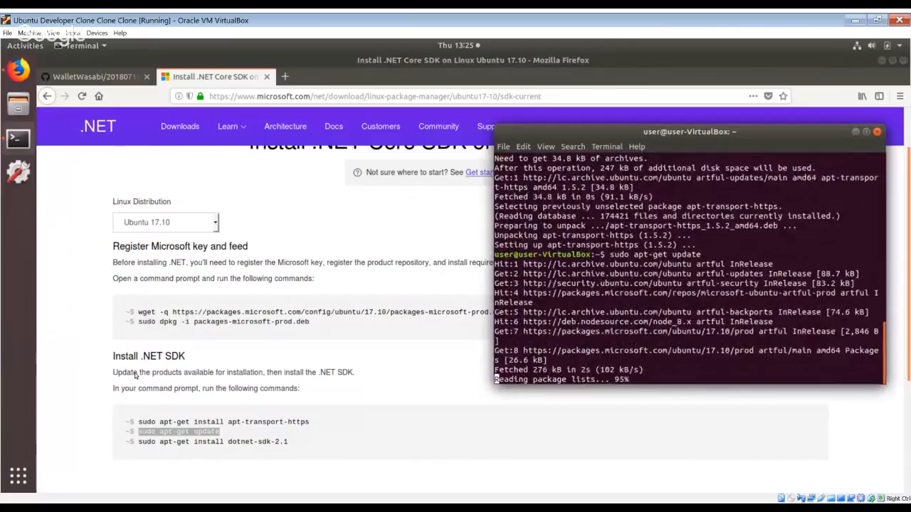
# Copy sudo apt-get install dotnet-sdk-2.1 from the page, run it in the terminal, and accept the installation with y.
pyautogui.click(139, 444)
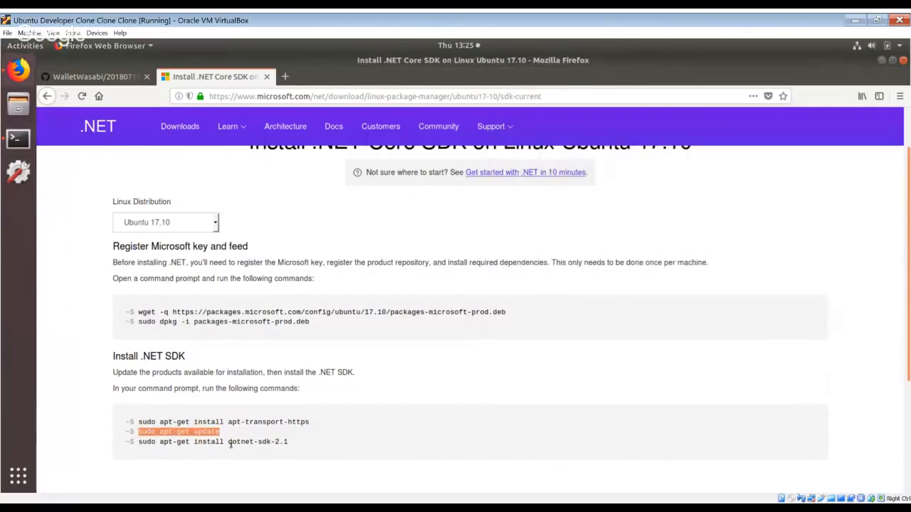
pyautogui.click(294, 446)
pyautogui.moveTo(290, 444); pyautogui.dragTo(136, 445)
pyautogui.hotkey('ctrl', 'c')
pyautogui.rightClick(150, 444)
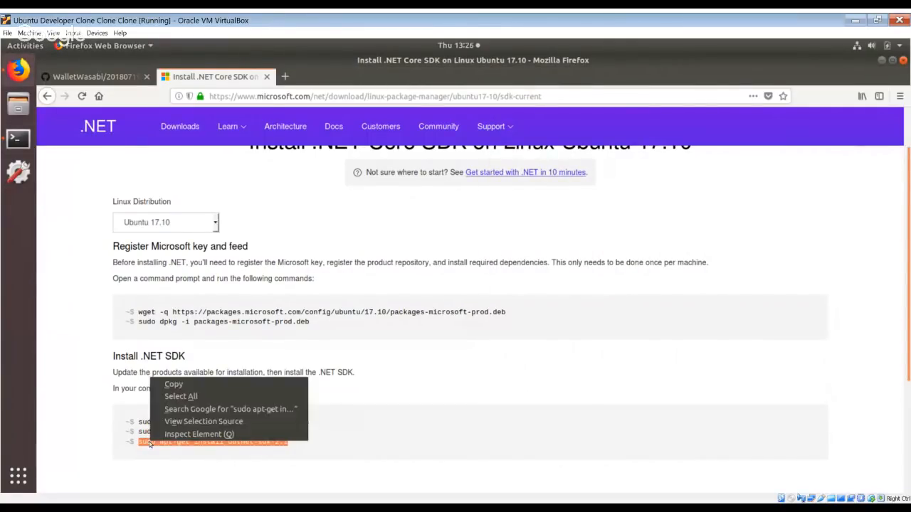
pyautogui.click(174, 384)
pyautogui.click(27, 141)
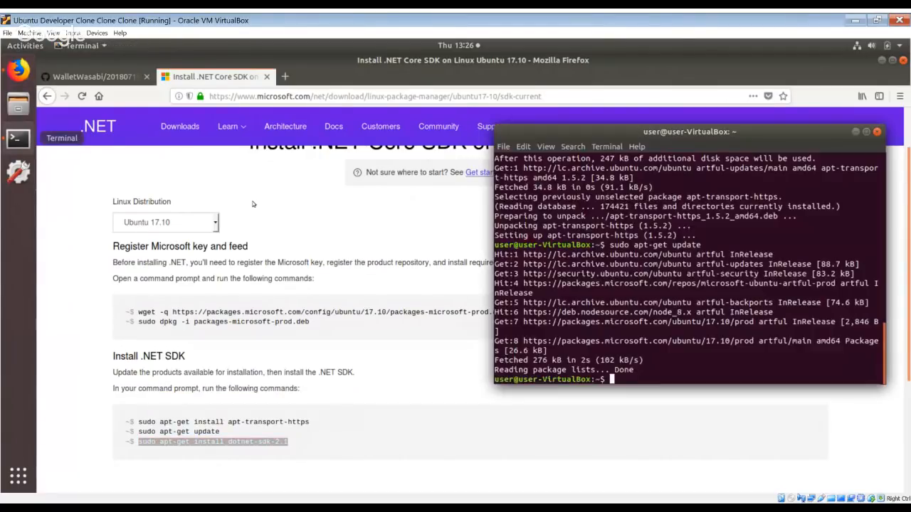
pyautogui.rightClick(645, 380)
pyautogui.click(660, 408)
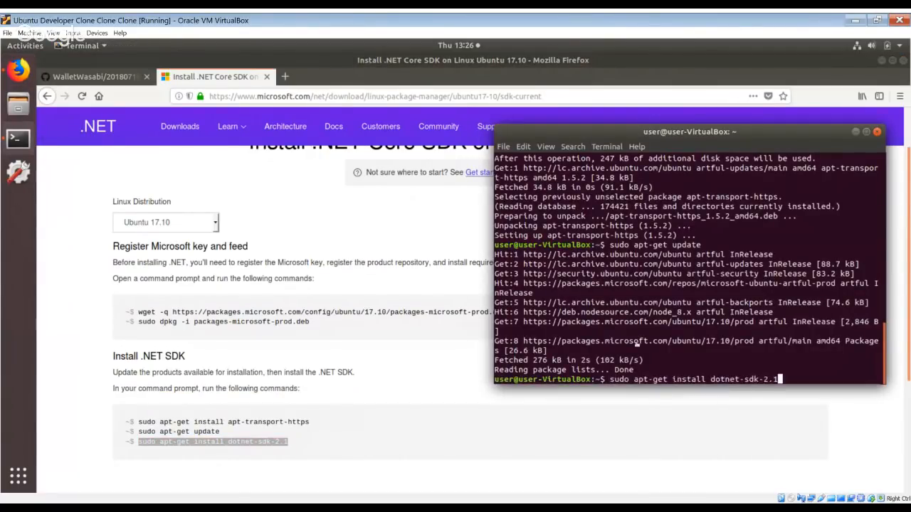
pyautogui.press('Return')
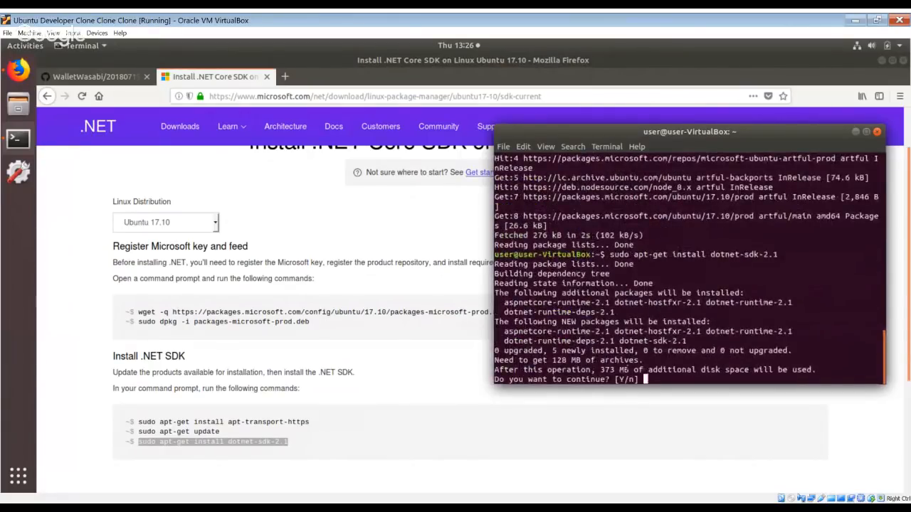
pyautogui.write('y')
pyautogui.press('Return')
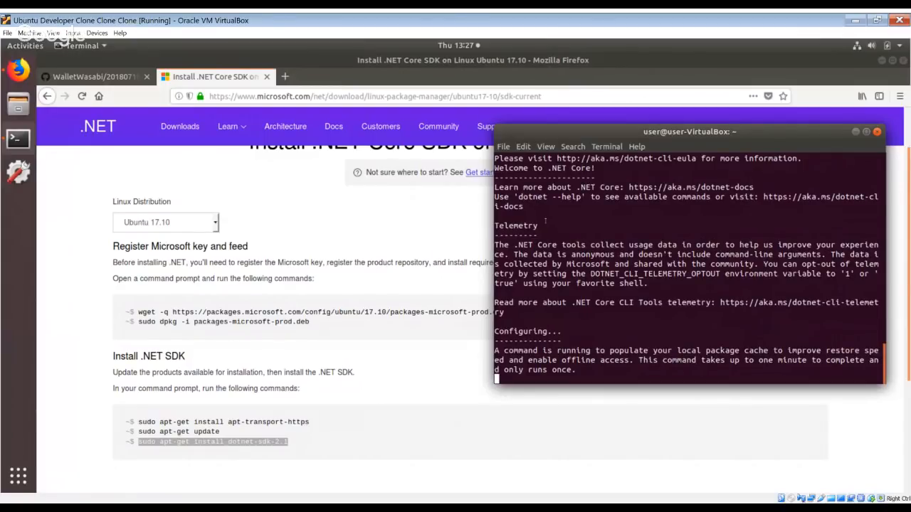
# Return to the WalletWasabi demo guide and review the OSX Brew and Get Tor requirements.
pyautogui.click(89, 78)
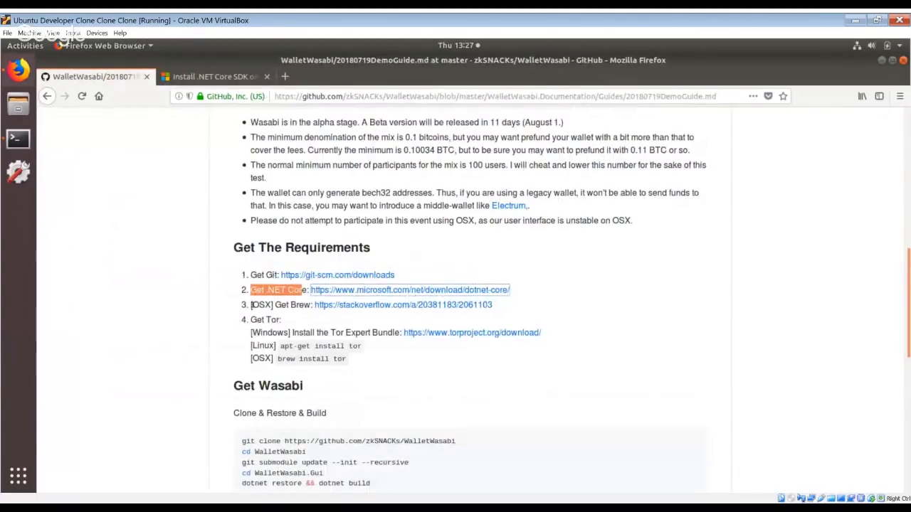
pyautogui.moveTo(251, 305); pyautogui.dragTo(273, 306)
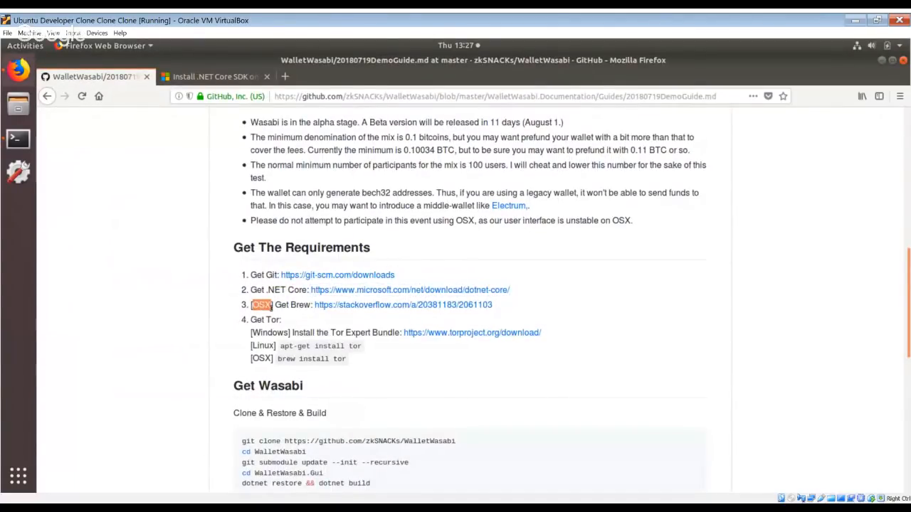
pyautogui.click(270, 306)
pyautogui.doubleClick(264, 306)
pyautogui.click(261, 307)
pyautogui.doubleClick(261, 305)
pyautogui.moveTo(253, 319); pyautogui.dragTo(279, 318)
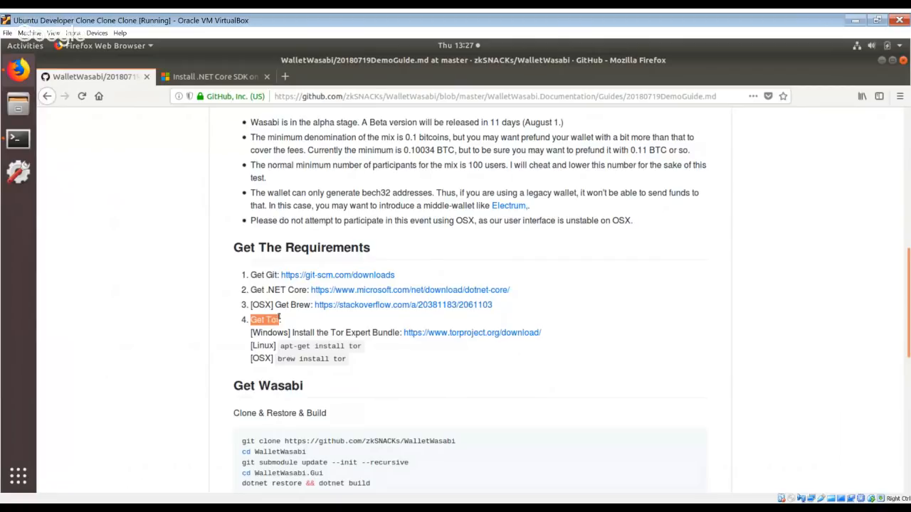
pyautogui.click(254, 329)
pyautogui.moveTo(250, 320); pyautogui.dragTo(279, 319)
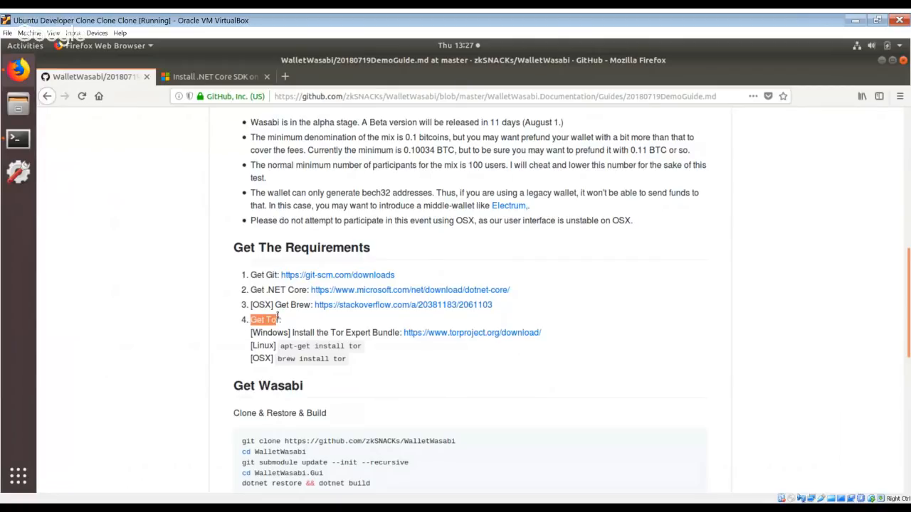
# Open a new terminal window, close the old one, and move the new window to its place beside the guide's requirements list.
pyautogui.click(27, 139)
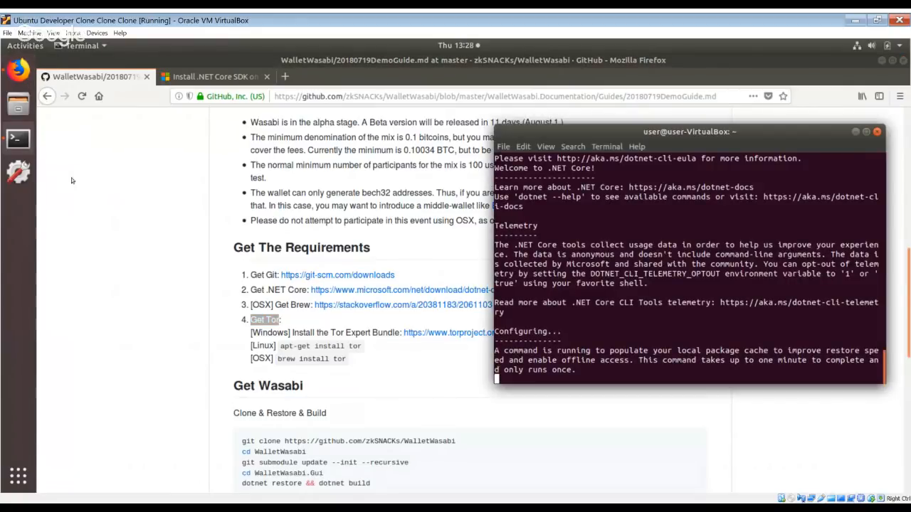
pyautogui.rightClick(19, 139)
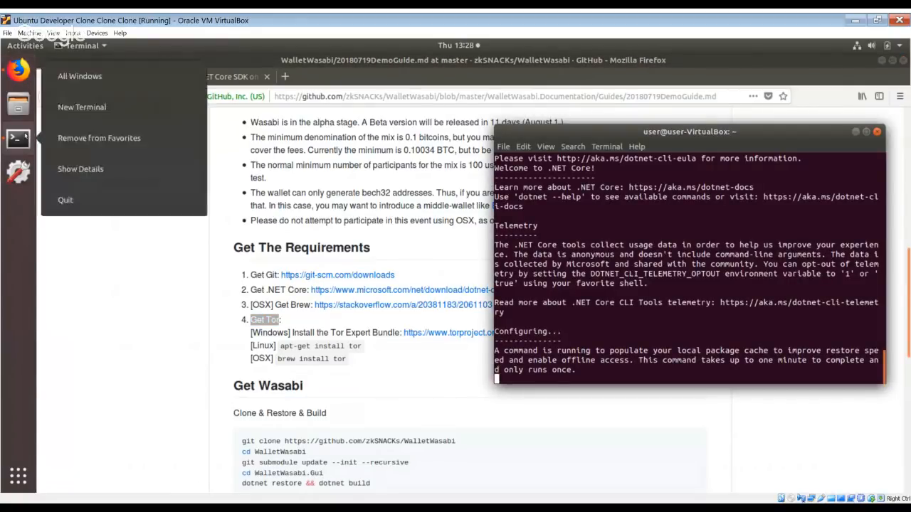
pyautogui.click(97, 107)
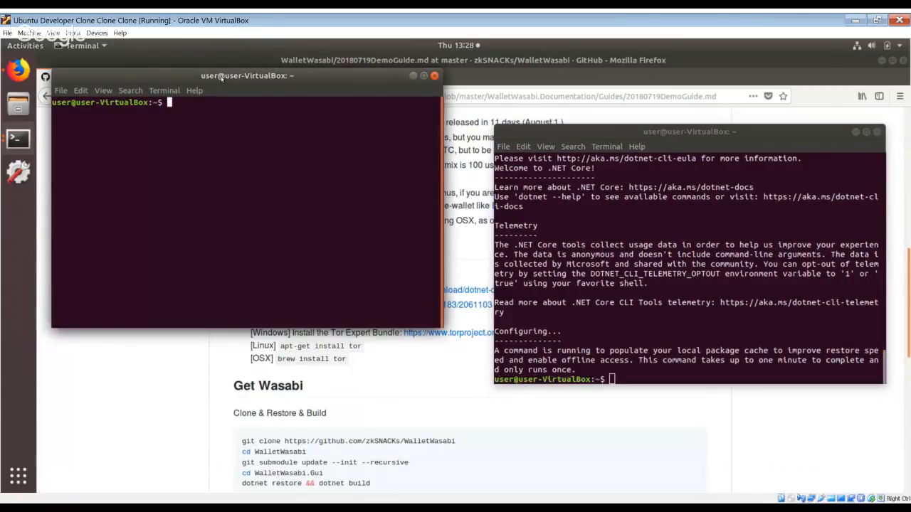
pyautogui.click(879, 134)
pyautogui.click(878, 134)
pyautogui.moveTo(259, 78); pyautogui.dragTo(745, 105)
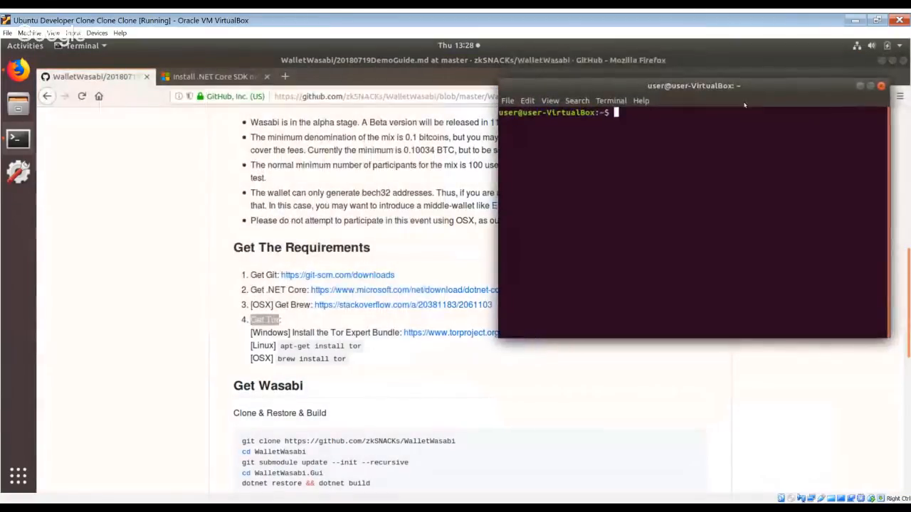
# Try to install Tor by running apt-get install tor in the terminal.
pyautogui.write('apt-')
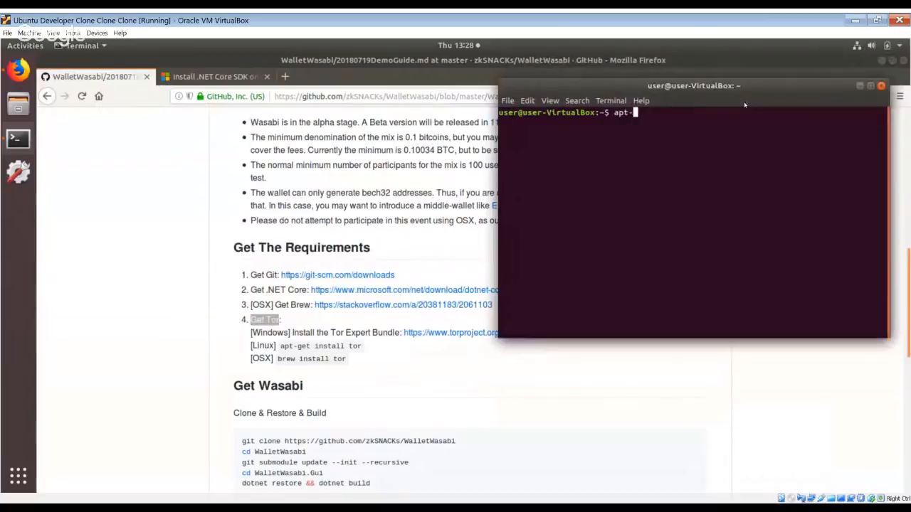
pyautogui.write('get install tor')
pyautogui.press('Return')
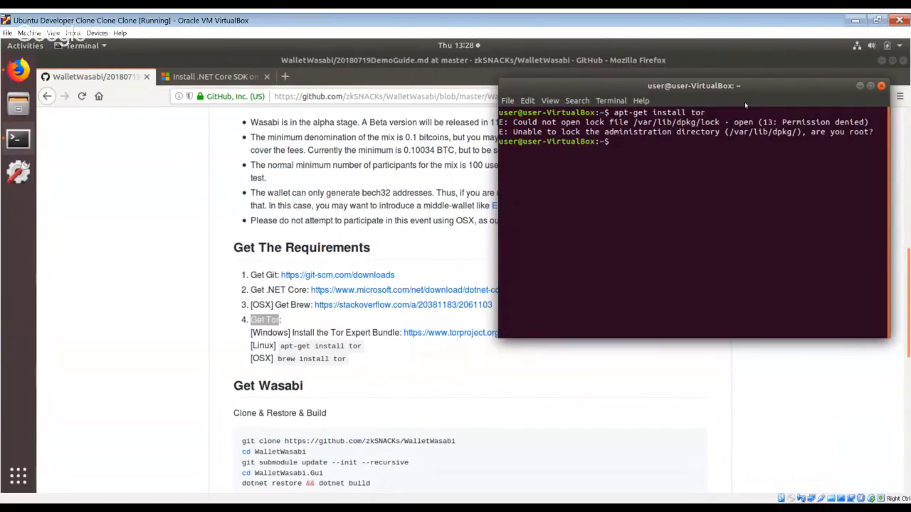
# Run tor in the terminal and examine the warning about binding to its listener address.
pyautogui.write('tor')
pyautogui.press('Return')
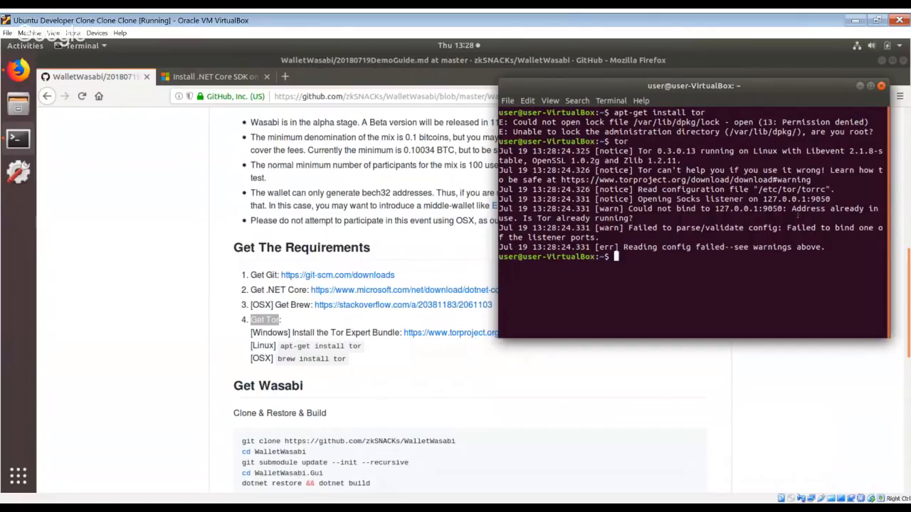
pyautogui.moveTo(798, 215); pyautogui.dragTo(633, 218)
pyautogui.click(791, 209)
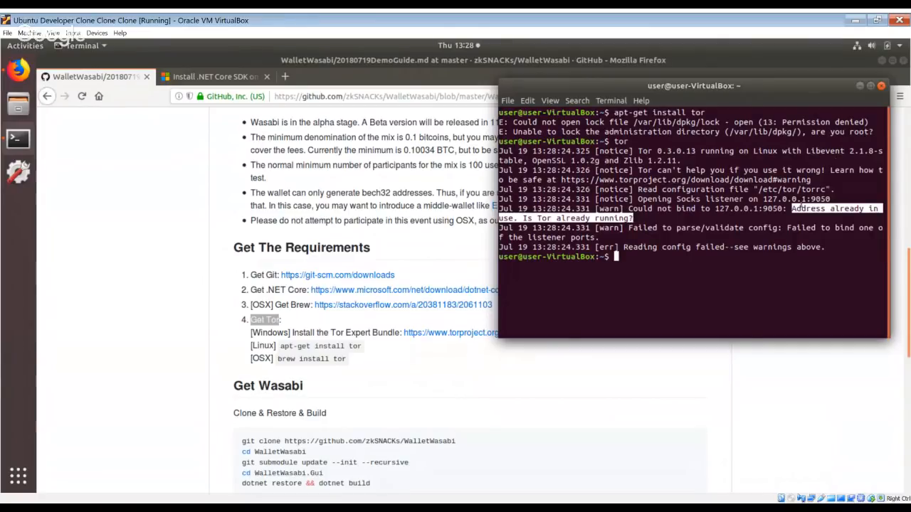
pyautogui.click(793, 209)
pyautogui.moveTo(792, 209); pyautogui.dragTo(633, 219)
pyautogui.click(636, 221)
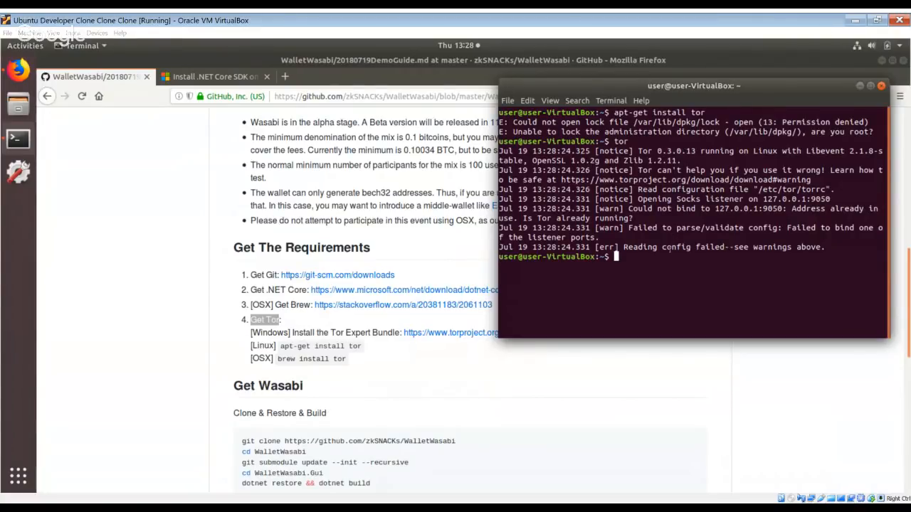
pyautogui.press('Up')
pyautogui.press('Up')
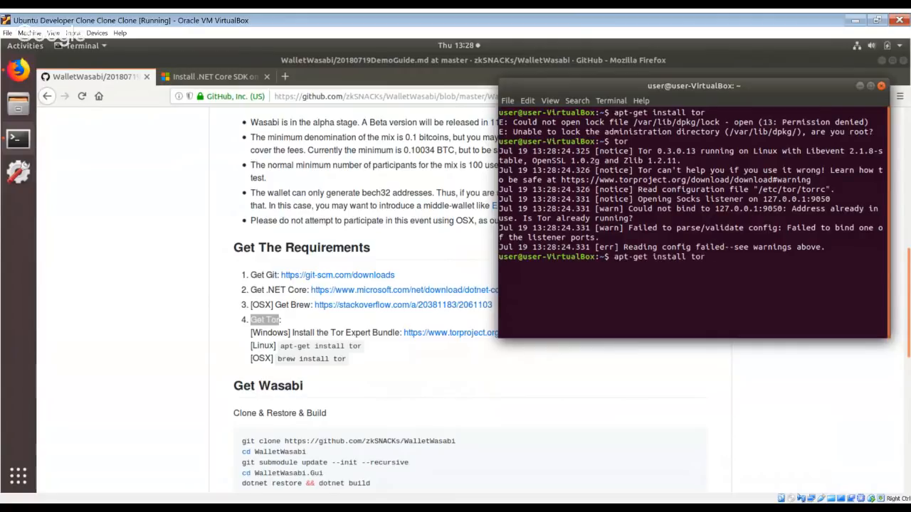
pyautogui.press('Down')
pyautogui.press('Down')
pyautogui.click(240, 367)
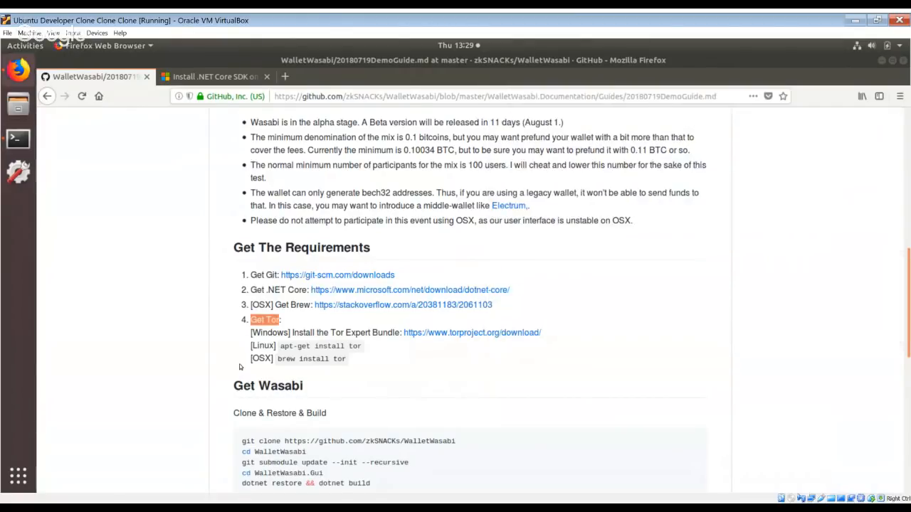
pyautogui.scroll(-3, 239, 367)
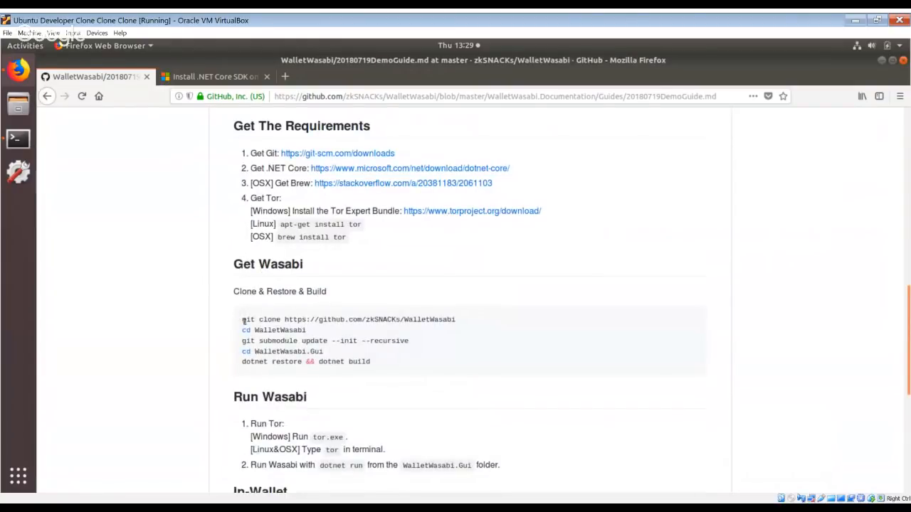
pyautogui.tripleClick(495, 322)
pyautogui.hotkey('ctrl', 'c')
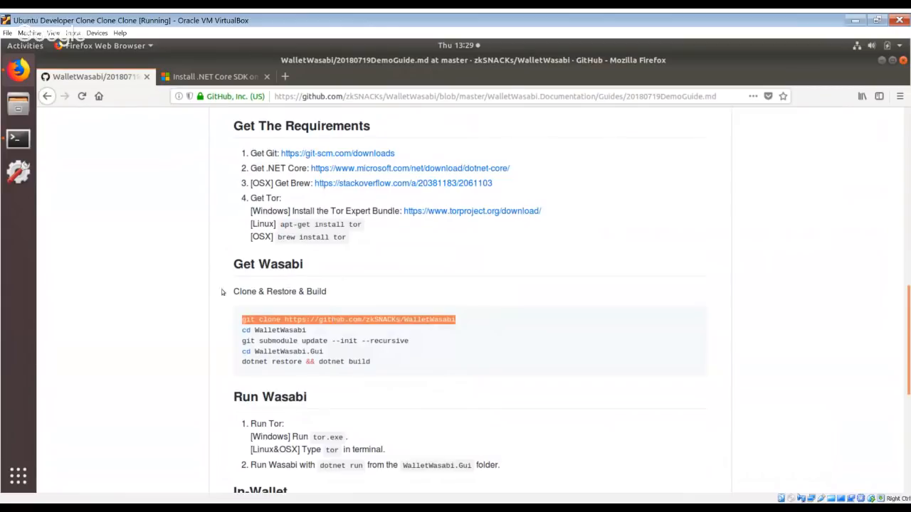
pyautogui.click(18, 139)
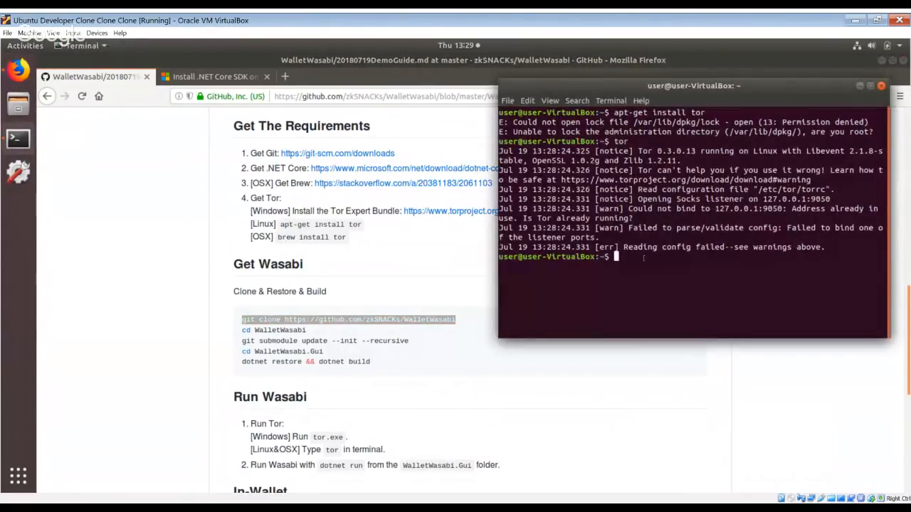
pyautogui.write('git')
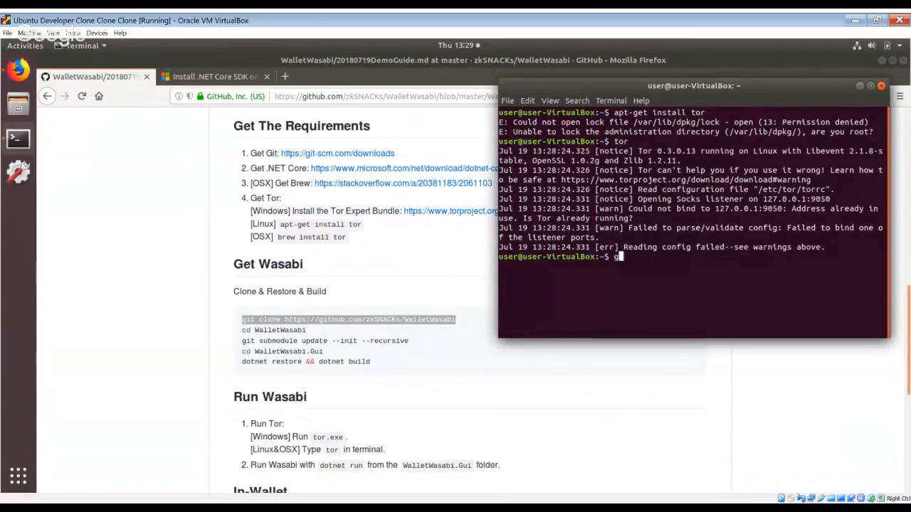
pyautogui.press('BackSpace')
pyautogui.press('BackSpace')
pyautogui.press('BackSpace')
pyautogui.hotkey('ctrl', 'shift', 'v')
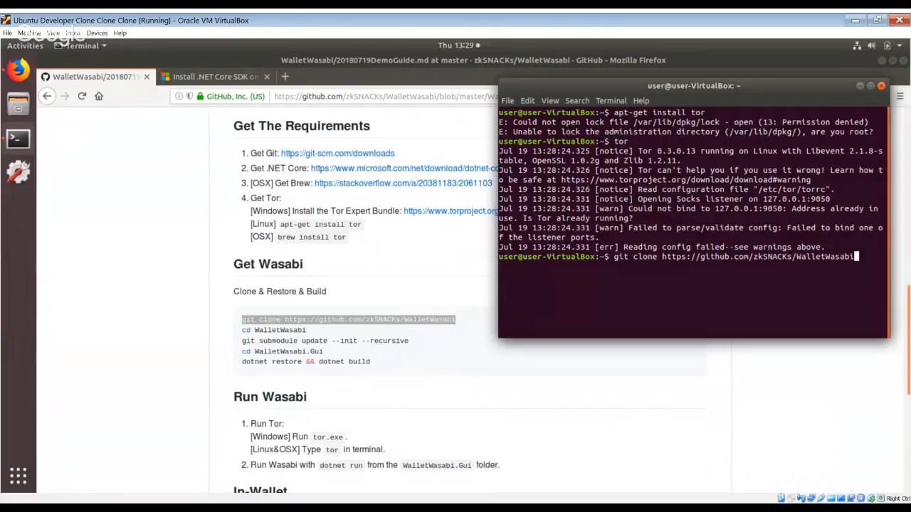
pyautogui.press('Return')
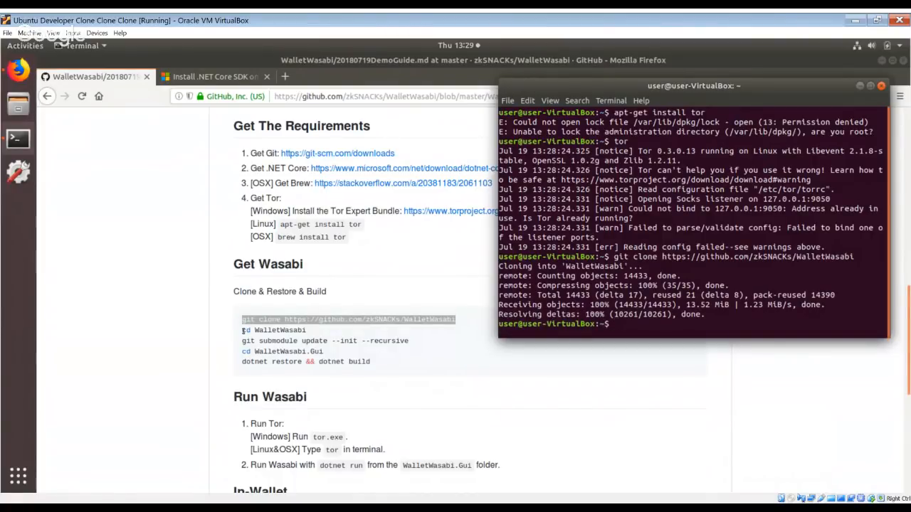
# Change the terminal's working directory to the cloned WalletWasabi folder.
pyautogui.click(246, 331)
pyautogui.moveTo(246, 330); pyautogui.dragTo(275, 324)
pyautogui.click(275, 324)
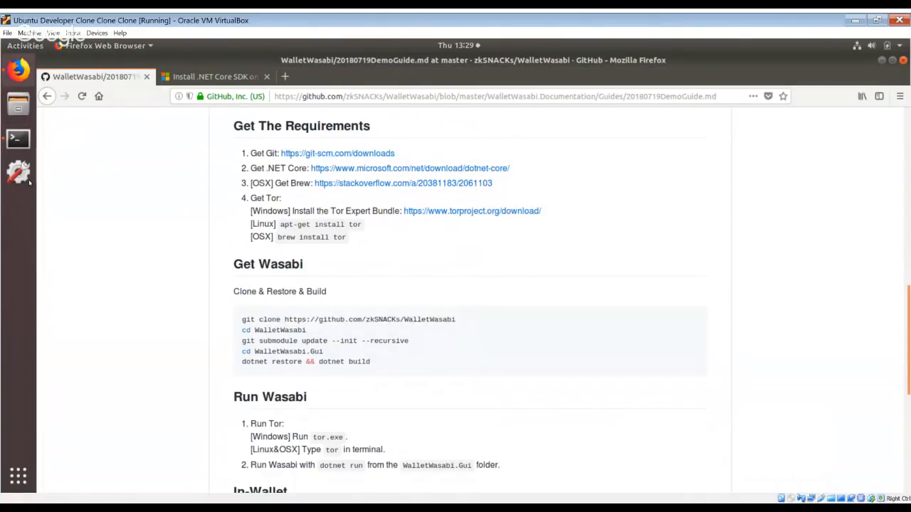
pyautogui.click(18, 139)
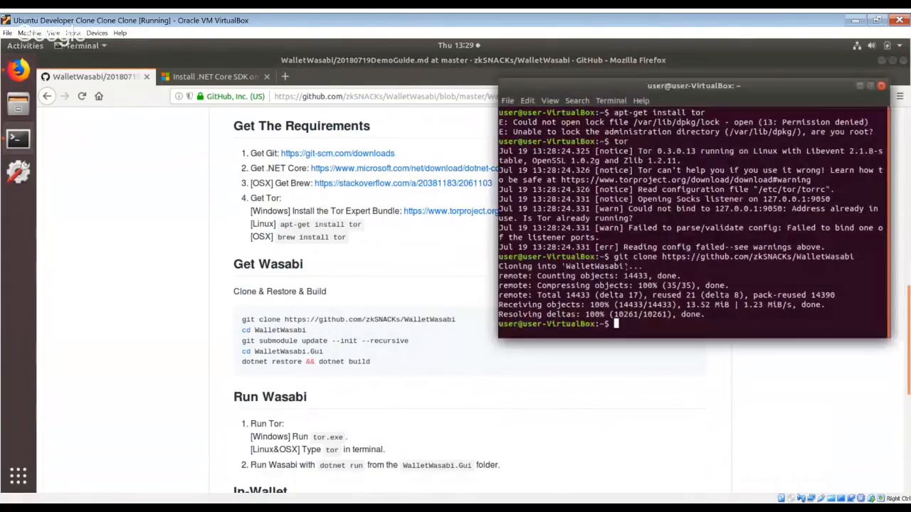
pyautogui.write('cd WalletWasabi/')
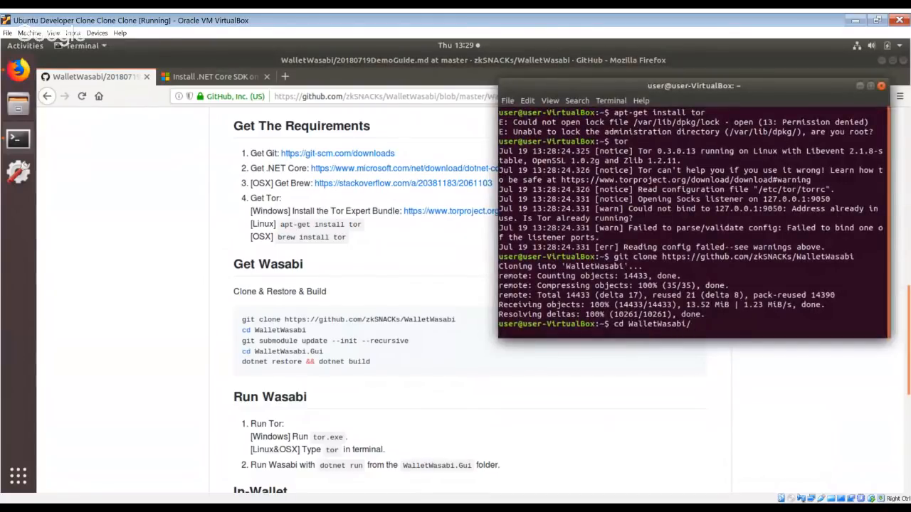
pyautogui.press('Return')
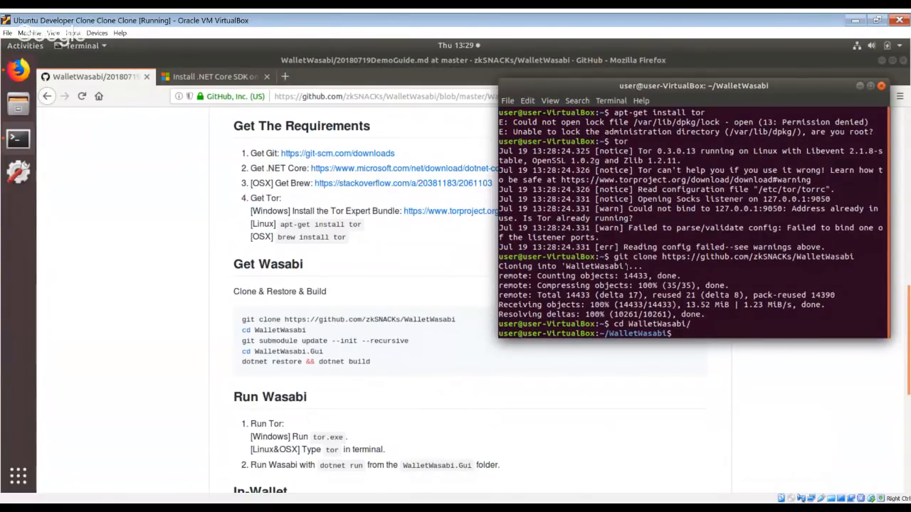
# Fetch the repository's submodules by running git submodule update --init --recursive in the WalletWasabi folder.
pyautogui.write('git submo')
pyautogui.write('dule ')
pyautogui.write('up')
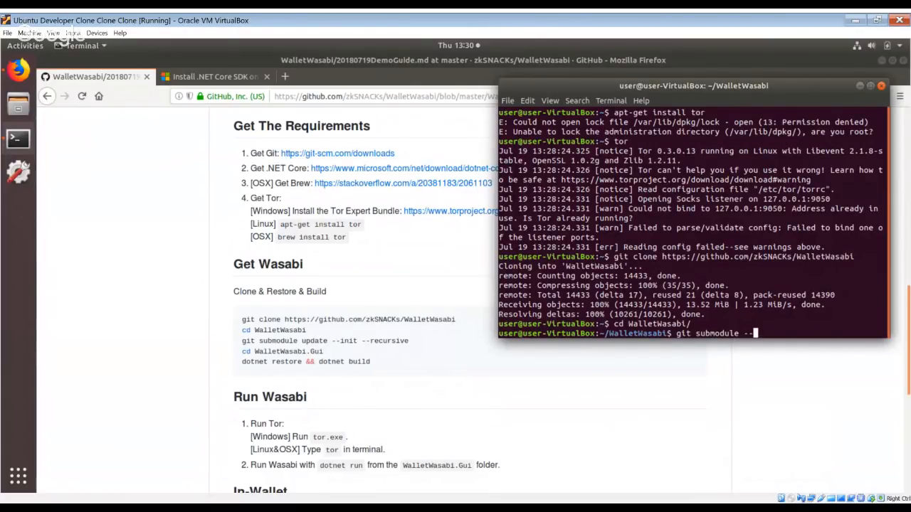
pyautogui.write('date --init --recursive')
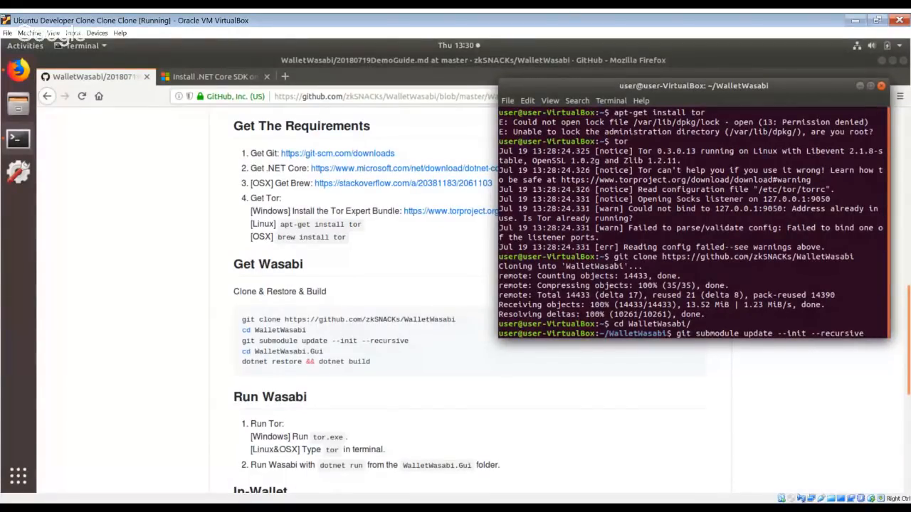
pyautogui.press('Return')
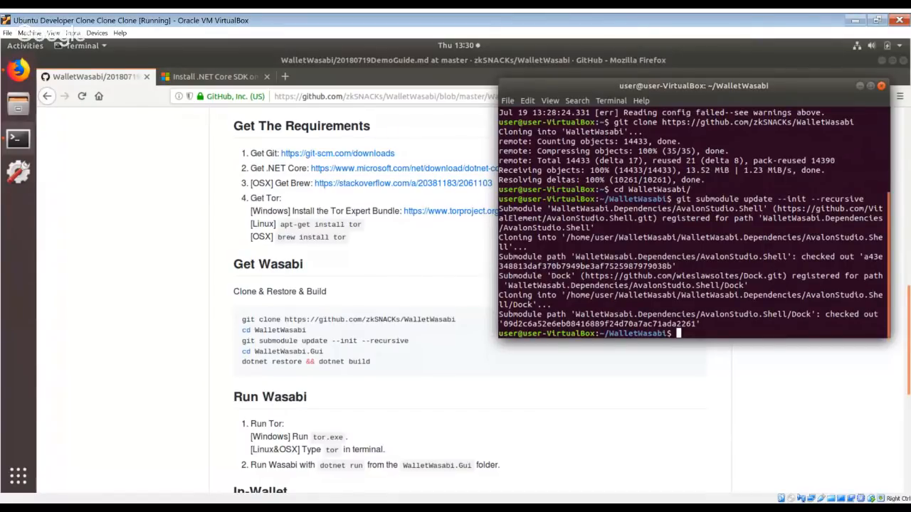
pyautogui.press('Up')
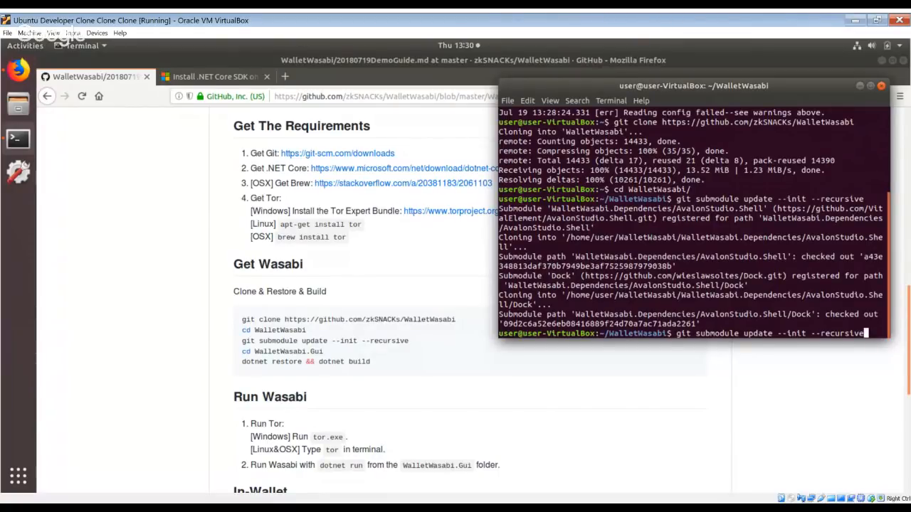
pyautogui.press('Down')
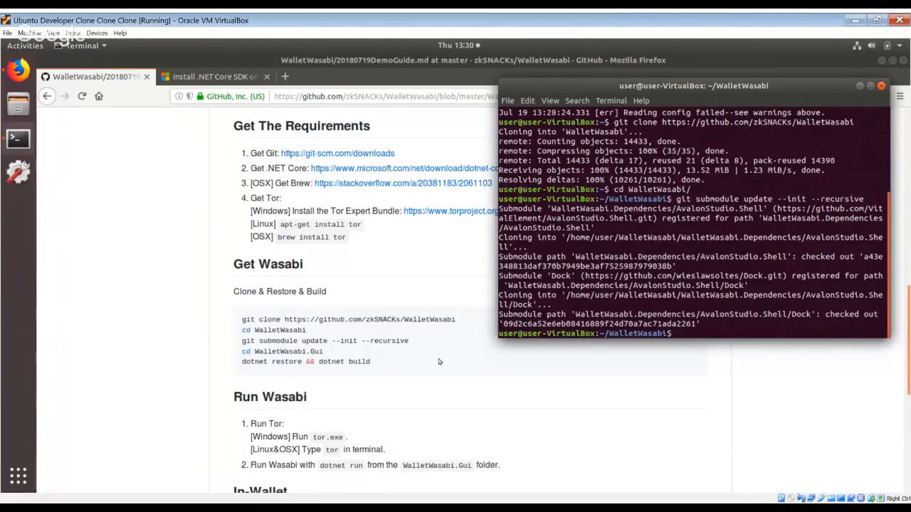
# Follow the guide's next command and change the terminal's working directory to WalletWasabi.Gui.
pyautogui.click(244, 353)
pyautogui.moveTo(243, 353); pyautogui.dragTo(324, 352)
pyautogui.rightClick(324, 352)
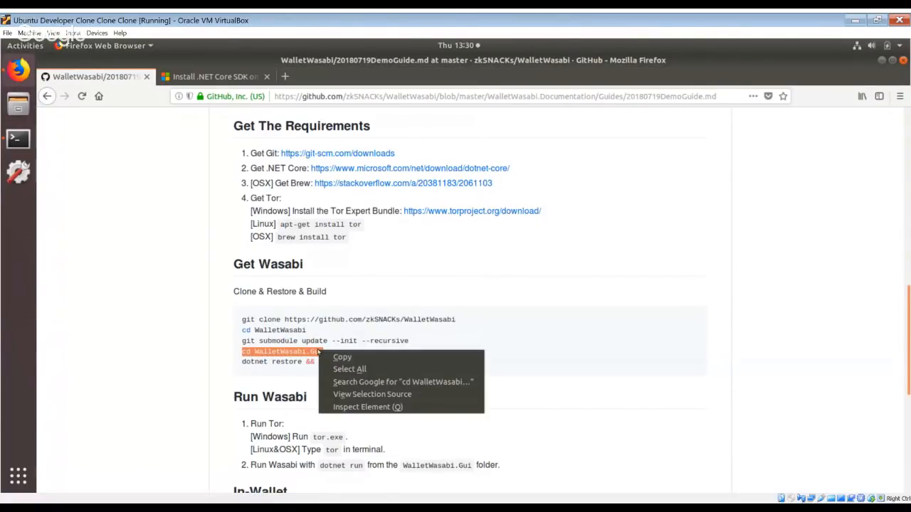
pyautogui.click(318, 355)
pyautogui.click(27, 144)
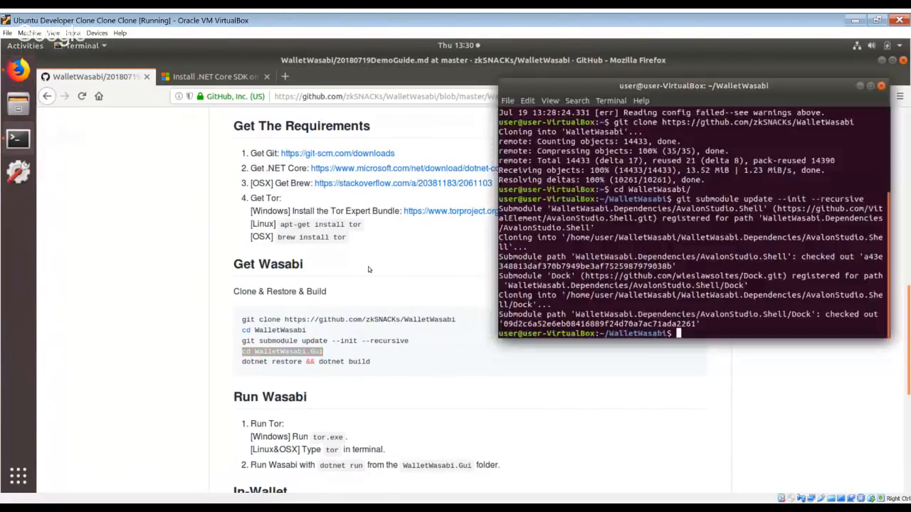
pyautogui.write('cd ')
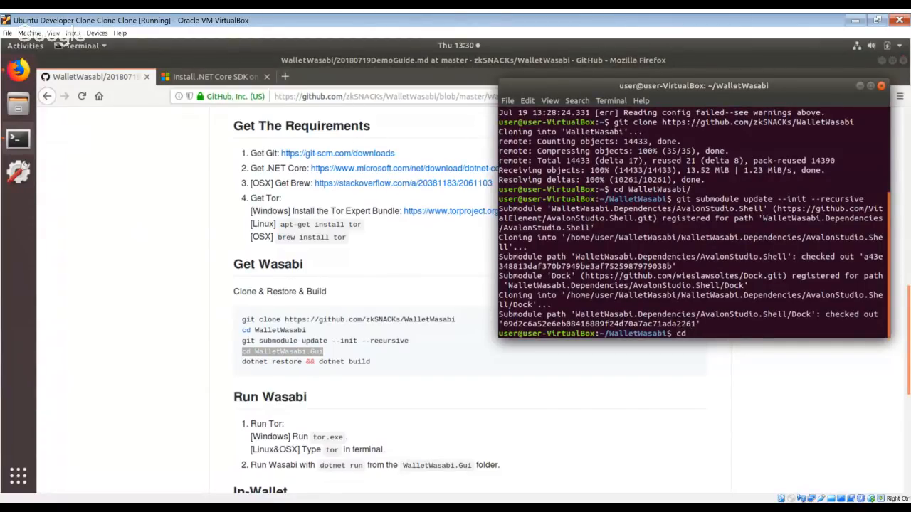
pyautogui.write('Wall')
pyautogui.press('Tab')
pyautogui.write('.Gu')
pyautogui.press('Tab')
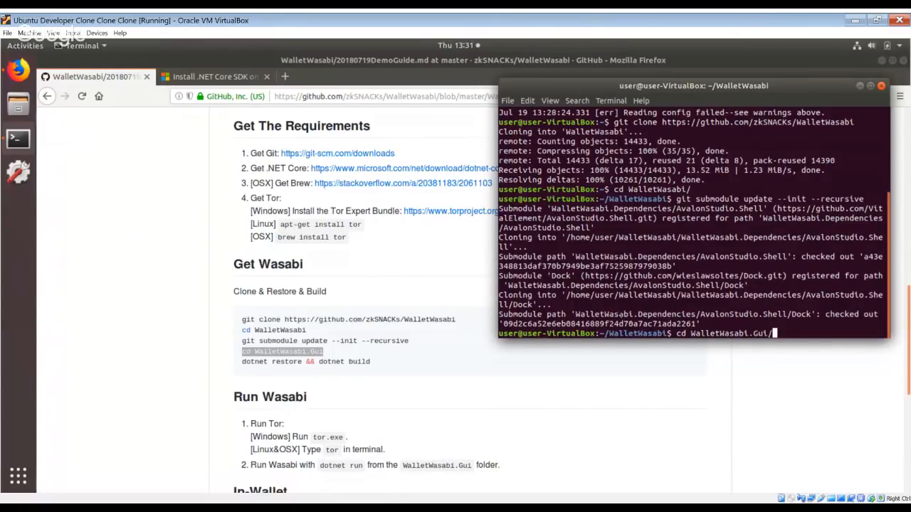
pyautogui.press('Return')
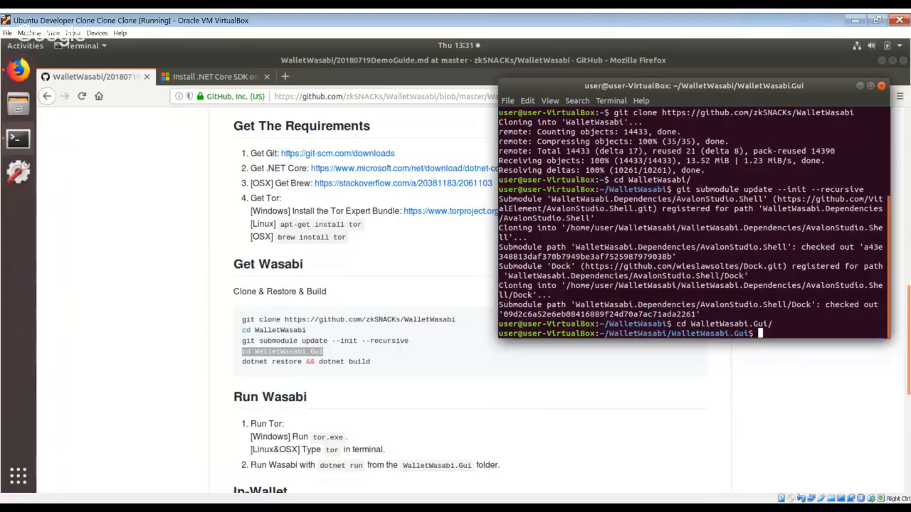
# Restore the project's packages by running dotnet restore in the WalletWasabi.Gui folder.
pyautogui.write('dotnet restore')
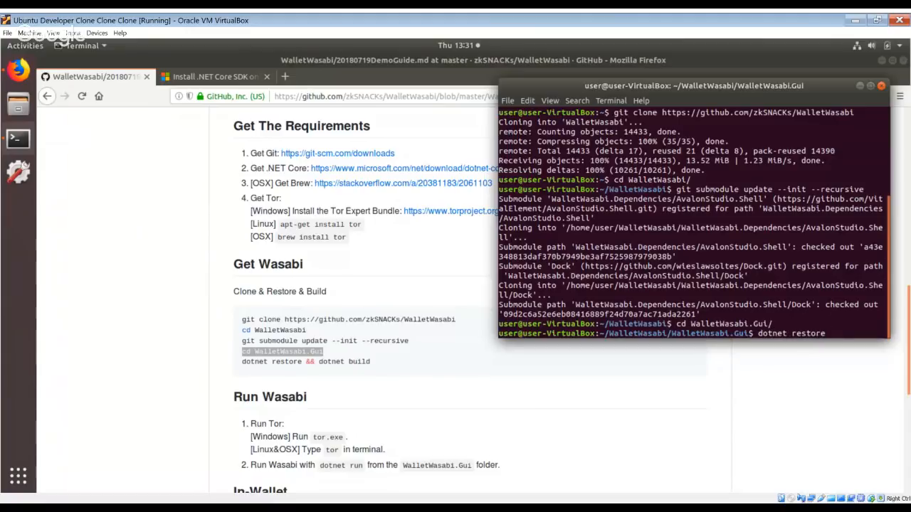
pyautogui.press('Return')
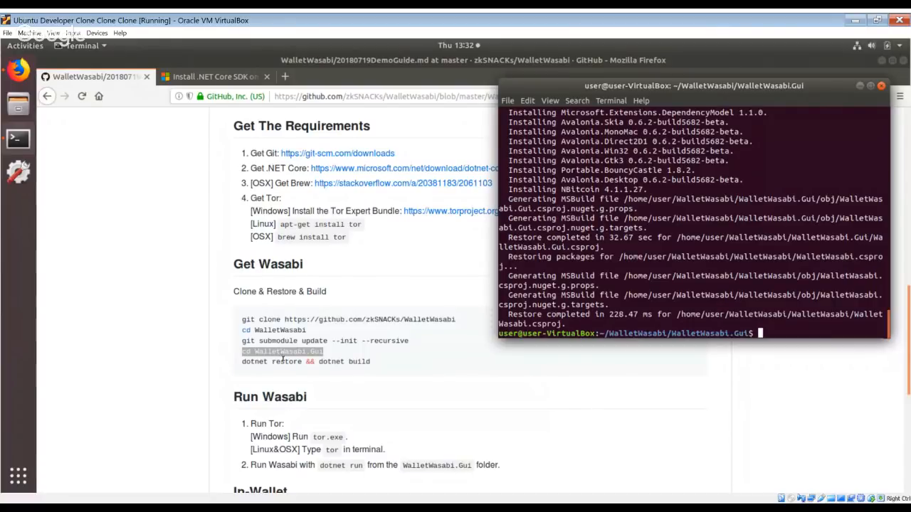
# Copy dotnet build from the guide and run it in the WalletWasabi.Gui folder to build the project.
pyautogui.moveTo(318, 362); pyautogui.dragTo(372, 362)
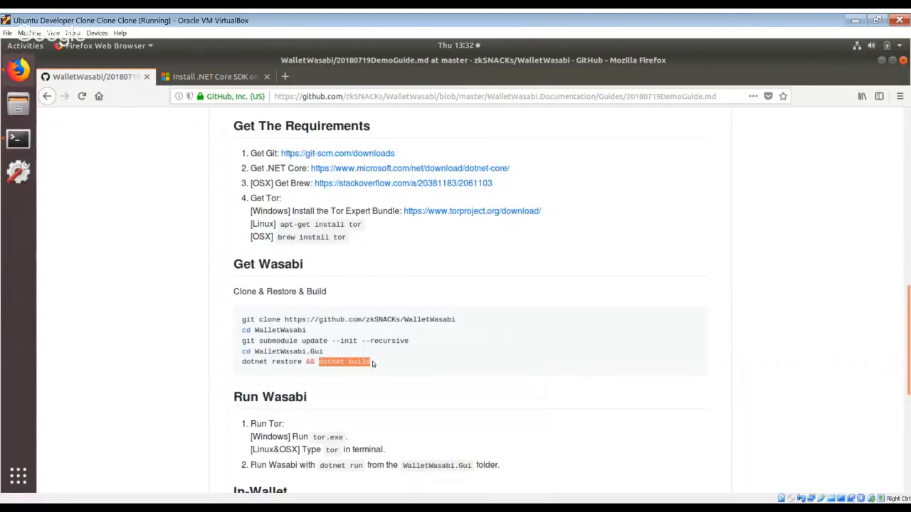
pyautogui.click(19, 139)
pyautogui.hotkey('ctrl', 'shift', 'v')
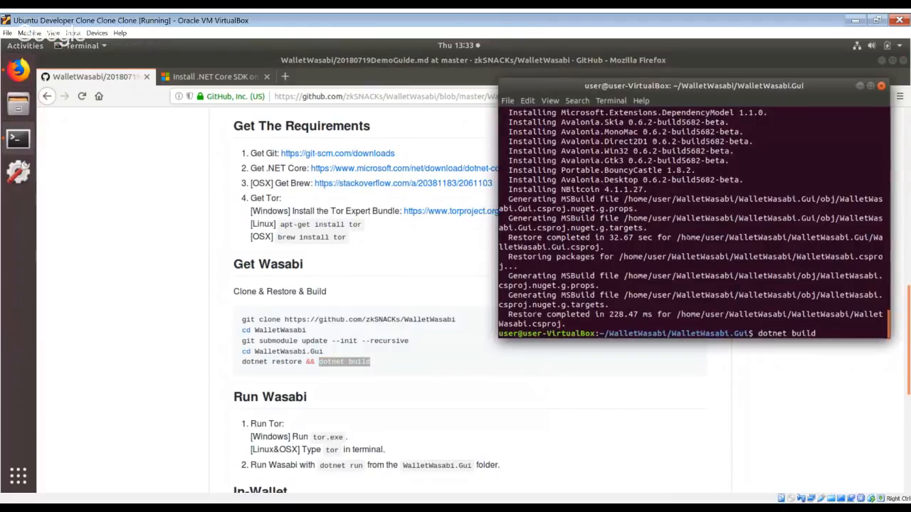
pyautogui.press('Return')
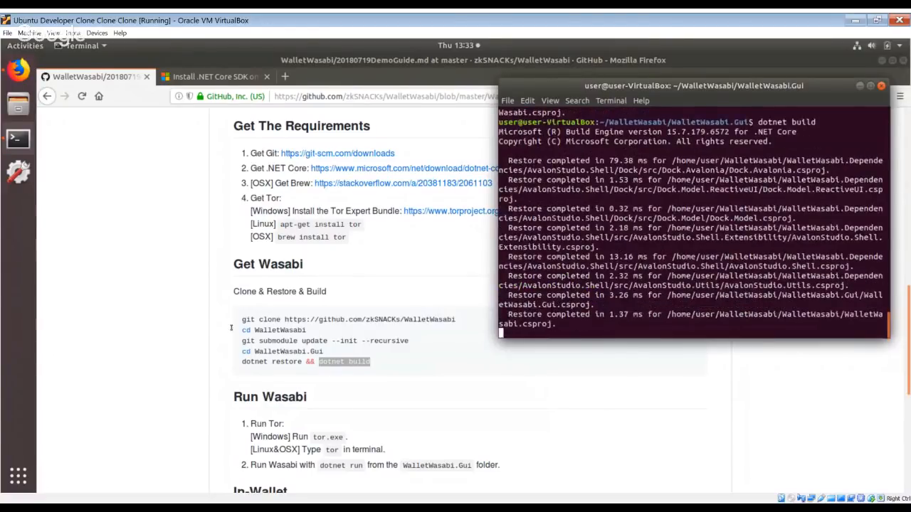
# Check the guide's Run Wasabi section and try to start Tor by running tor in the terminal.
pyautogui.click(217, 352)
pyautogui.scroll(-5, 217, 351)
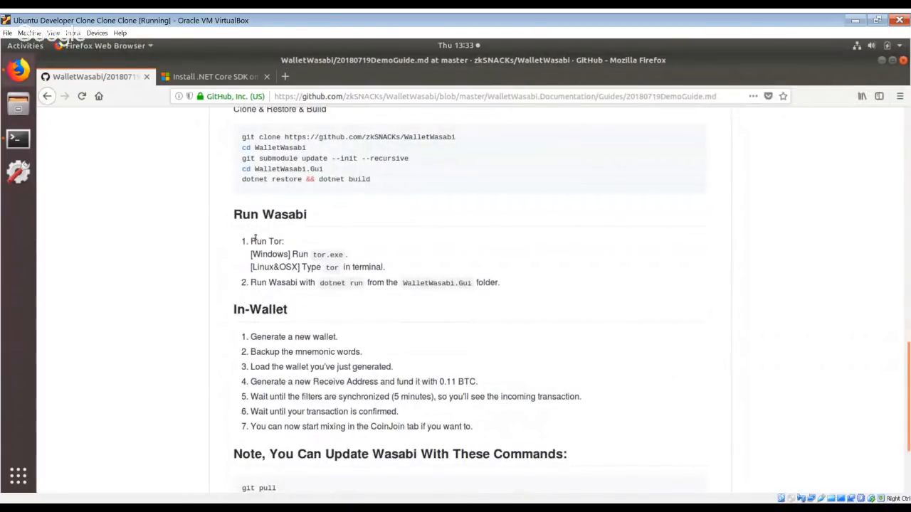
pyautogui.click(28, 146)
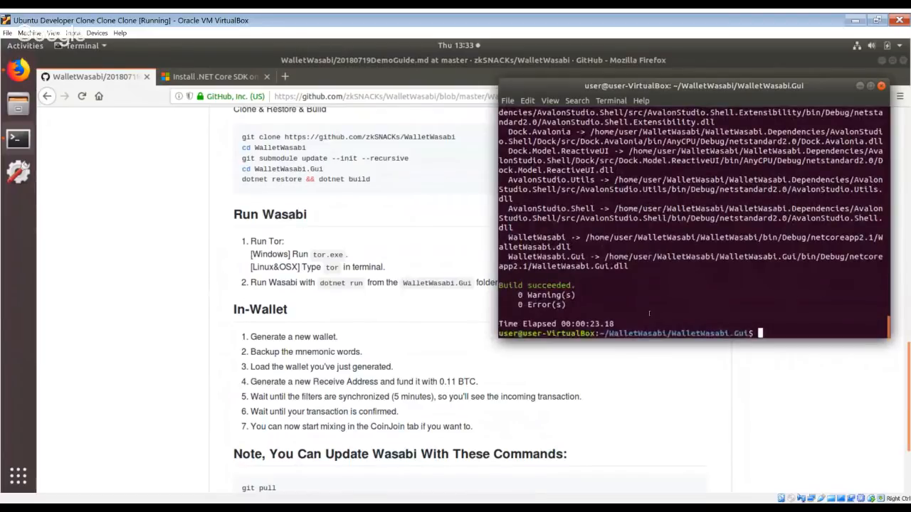
pyautogui.write('tor')
pyautogui.press('Return')
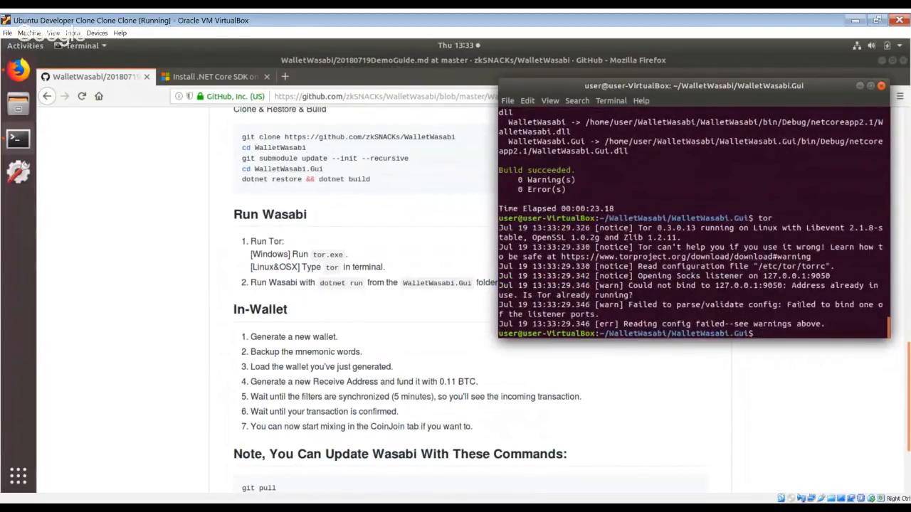
pyautogui.moveTo(791, 285); pyautogui.dragTo(792, 296)
# Launch Wasabi Wallet by running dotnet run from the WalletWasabi.Gui folder.
pyautogui.click(790, 335)
pyautogui.write('dptne')
pyautogui.press('BackSpace')
pyautogui.press('BackSpace')
pyautogui.press('BackSpace')
pyautogui.press('BackSpace')
pyautogui.write('otnet run')
pyautogui.press('Return')
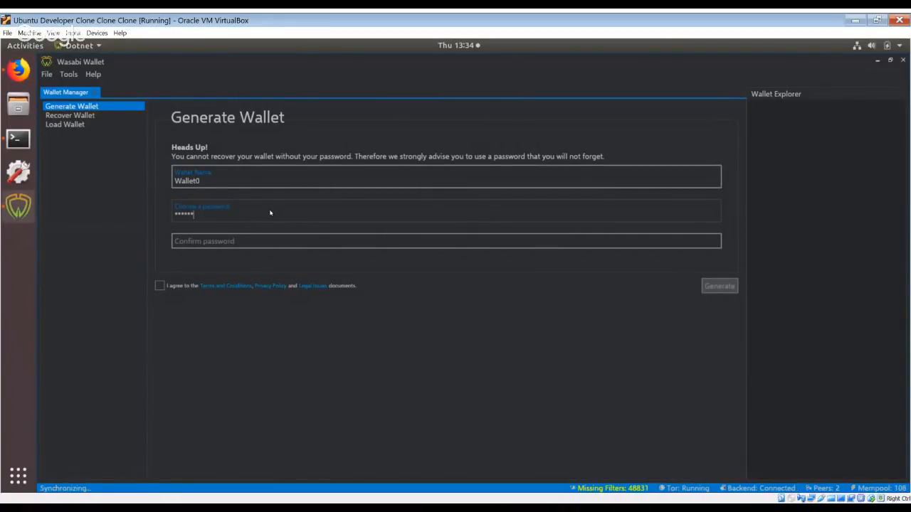
# Enter a password for the new wallet Wallet0 in the Generate Wallet form and repeat it in the confirmation field.
pyautogui.press('Tab')
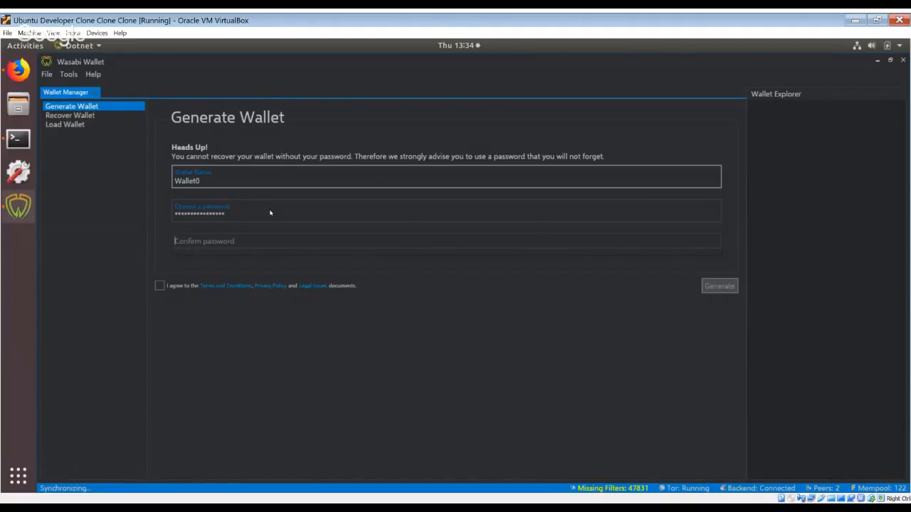
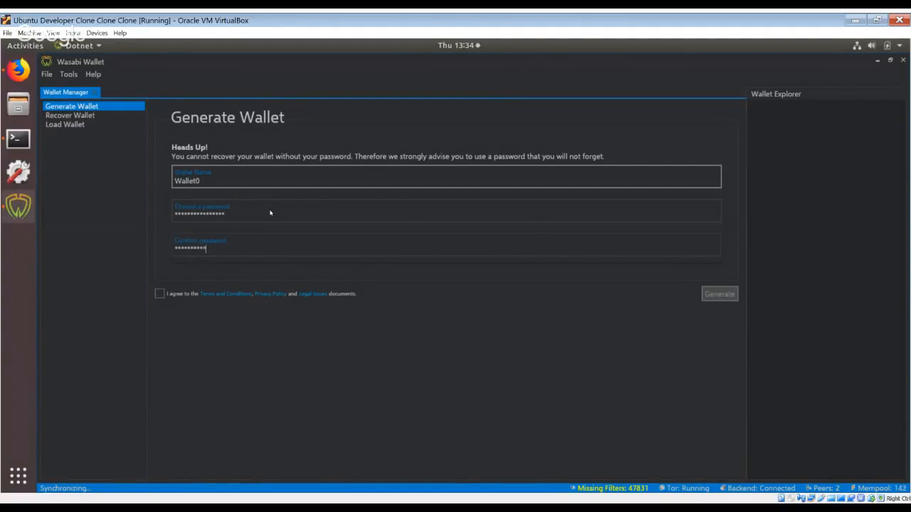
pyautogui.hotkey('ctrl', 'a')
pyautogui.press('BackSpace')
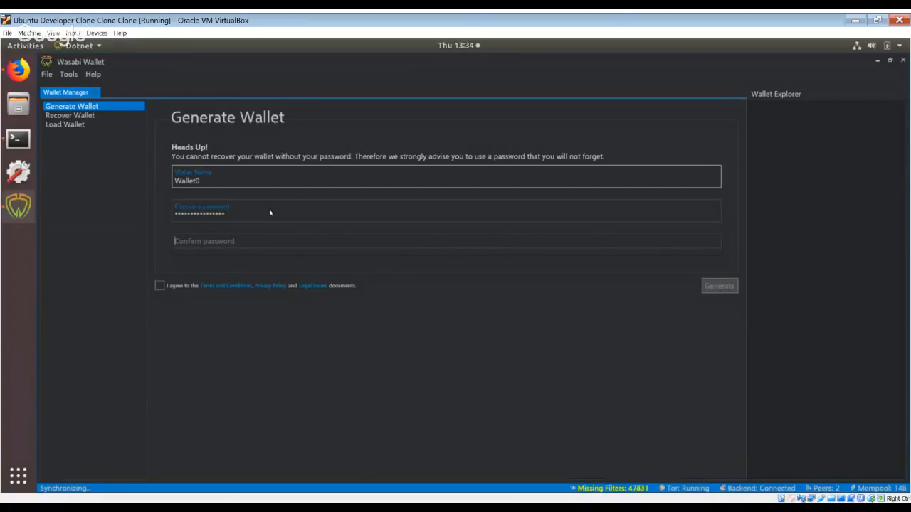
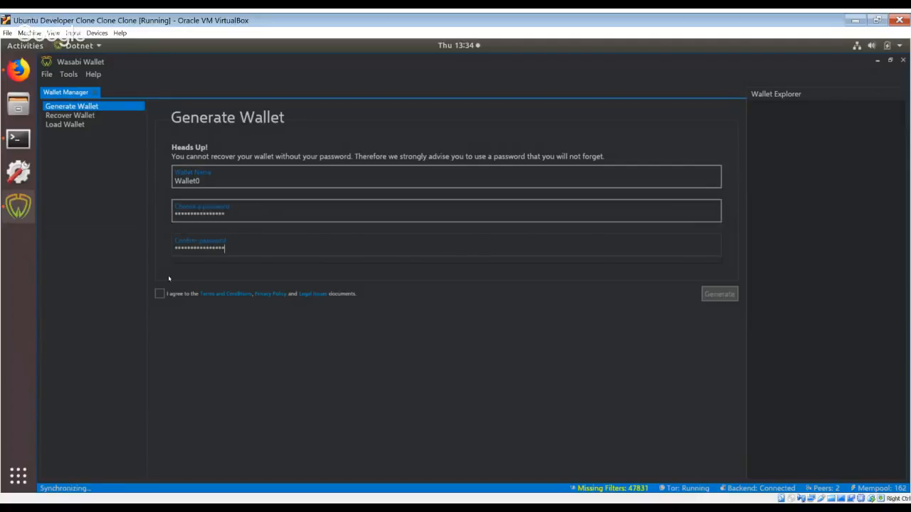
# Generate Wallet0 with the terms accepted and the mnemonic words confirmed as backed up, and load it.
pyautogui.click(159, 293)
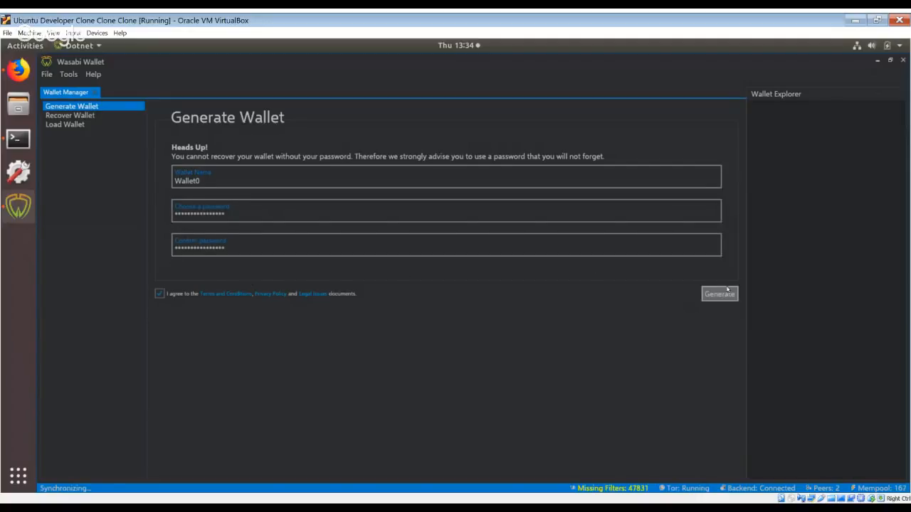
pyautogui.click(727, 294)
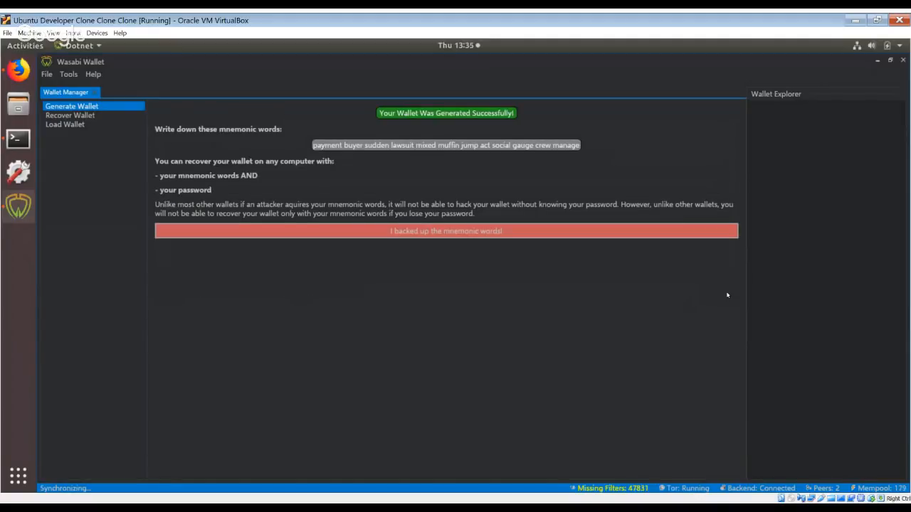
pyautogui.click(491, 232)
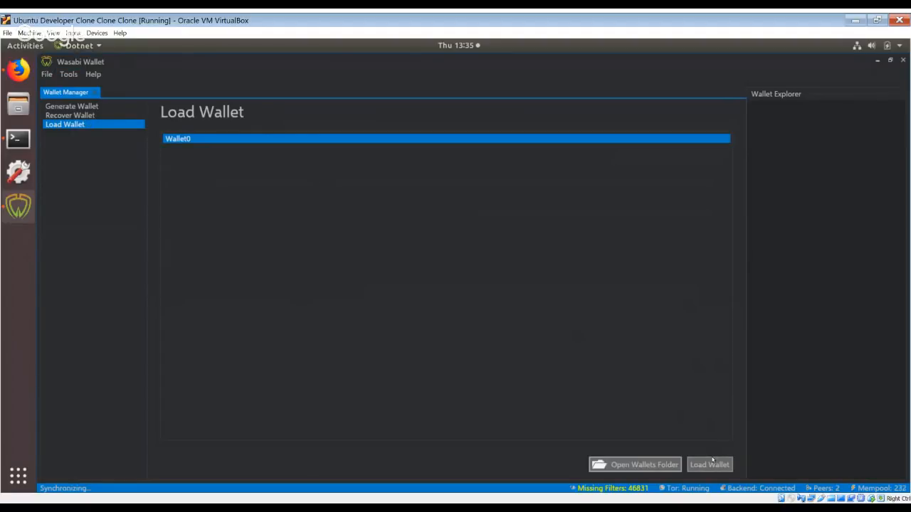
pyautogui.click(713, 460)
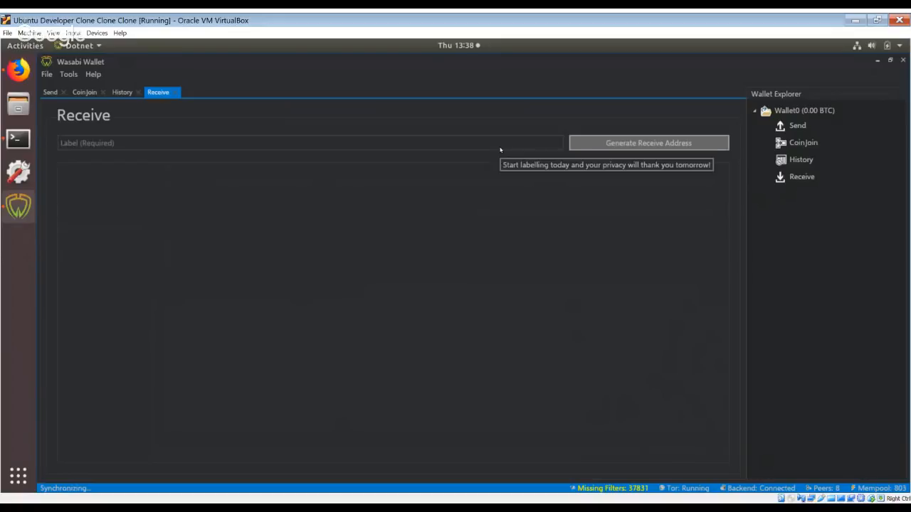
# Generate a receive address with the label "Sold My Alpaca Socks".
pyautogui.click(645, 145)
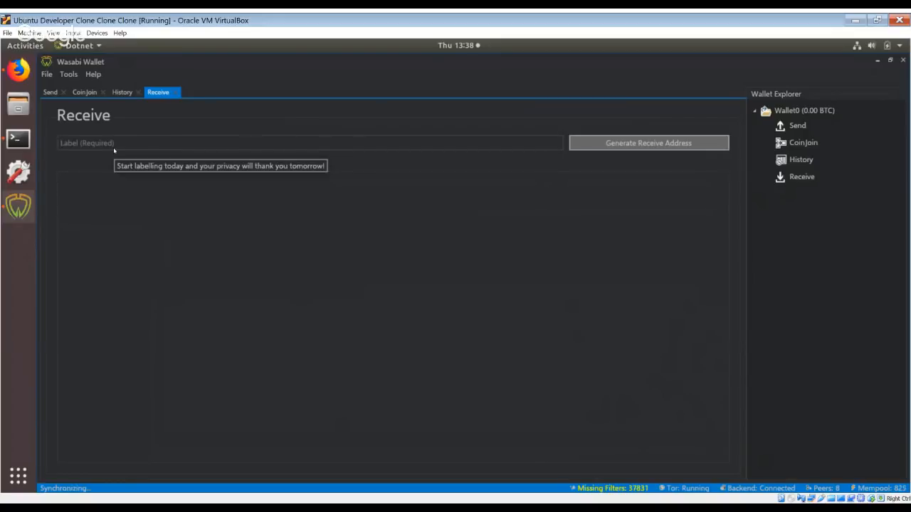
pyautogui.click(655, 143)
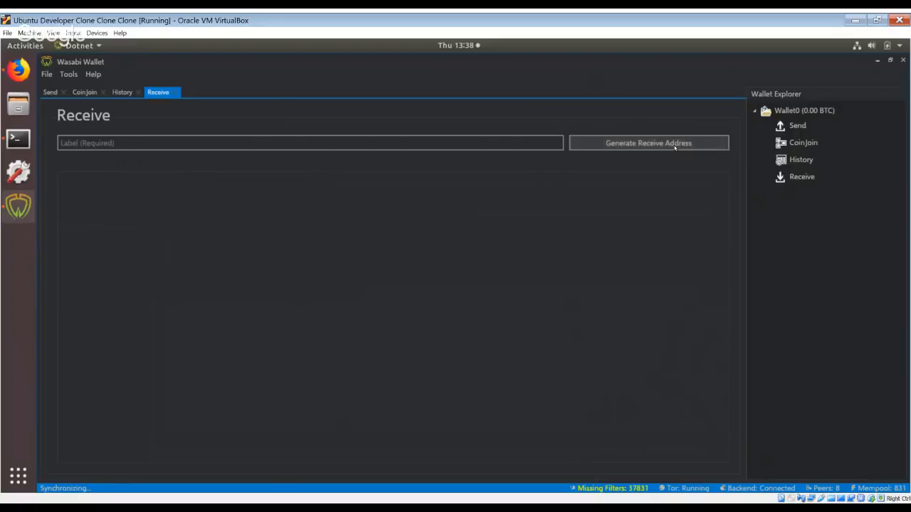
pyautogui.click(136, 146)
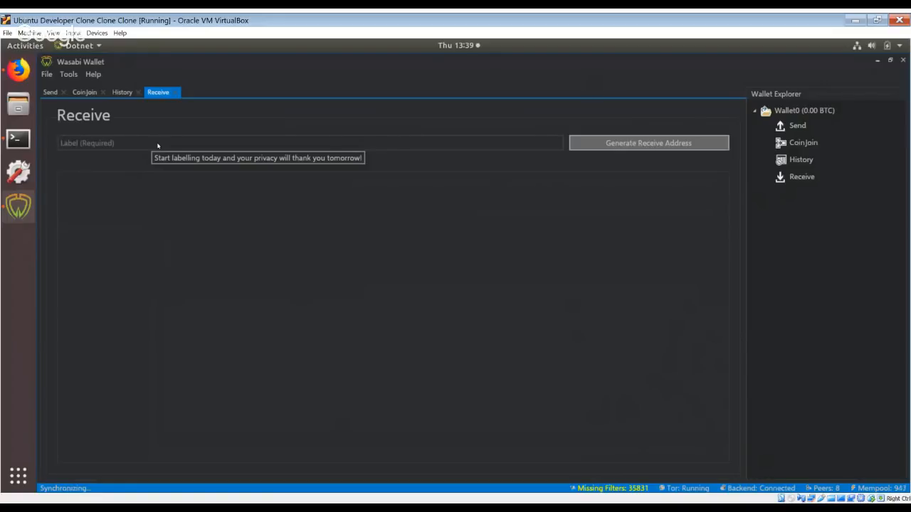
pyautogui.write('Sold ')
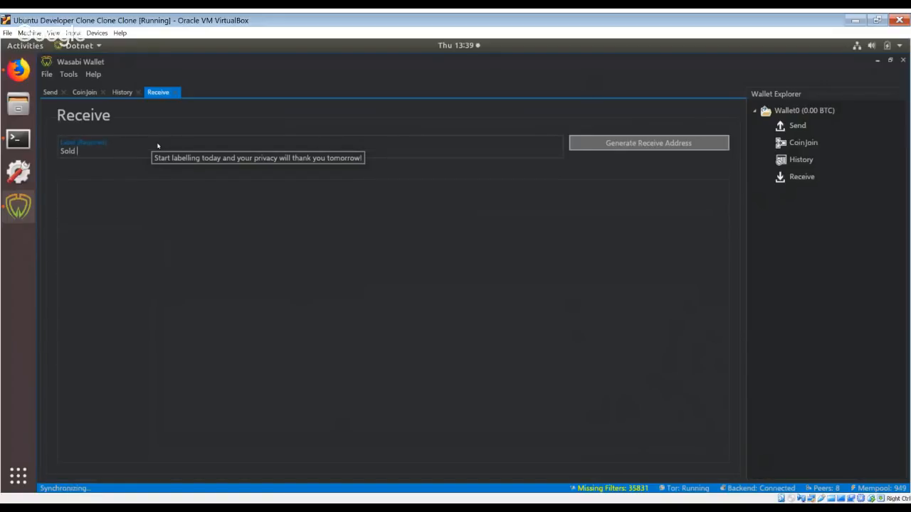
pyautogui.write('My Alpaca Socks')
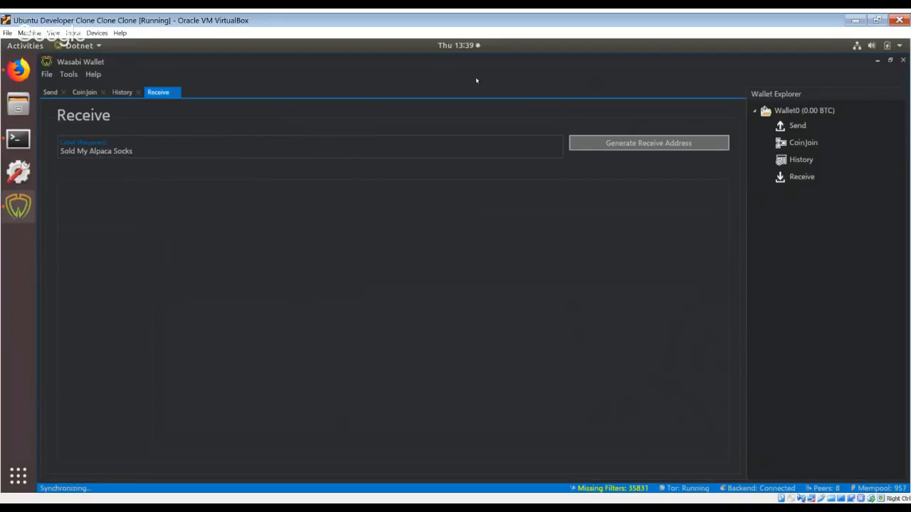
pyautogui.click(616, 145)
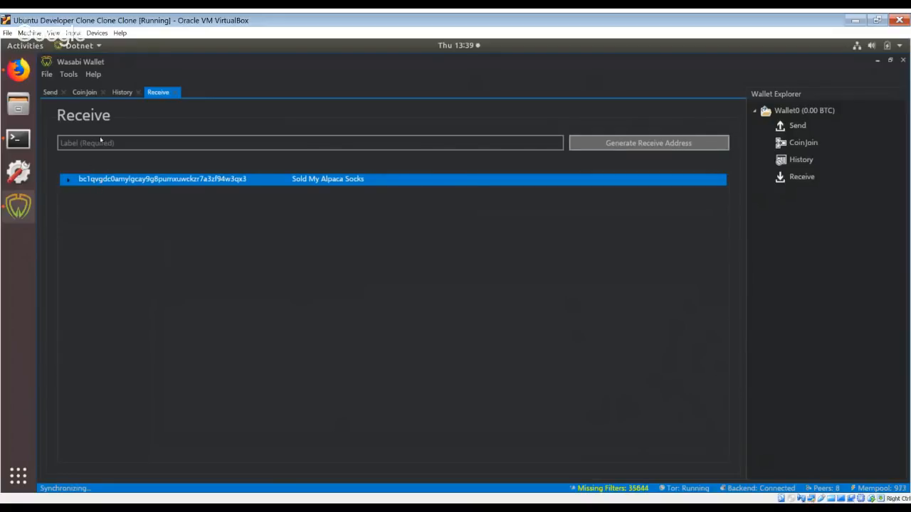
# Select the Sold My Alpaca Socks entry in the list of receive addresses.
pyautogui.click(113, 181)
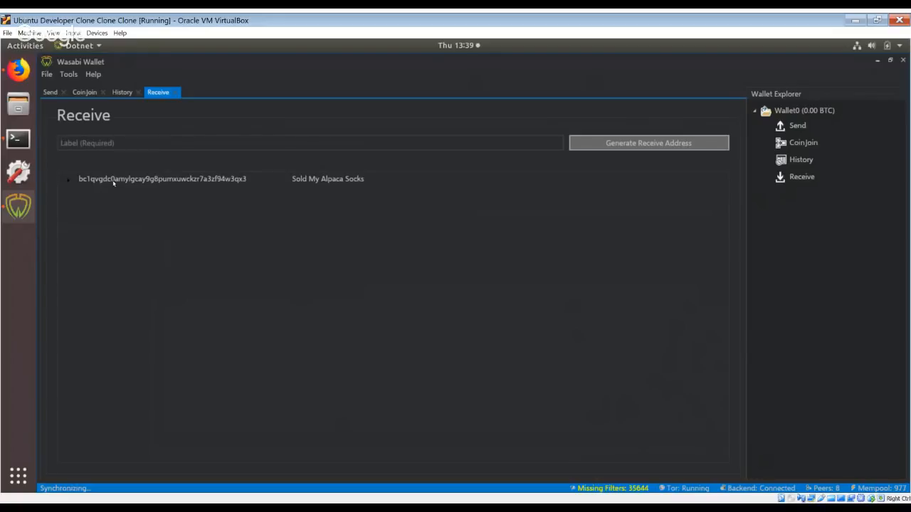
pyautogui.click(113, 181)
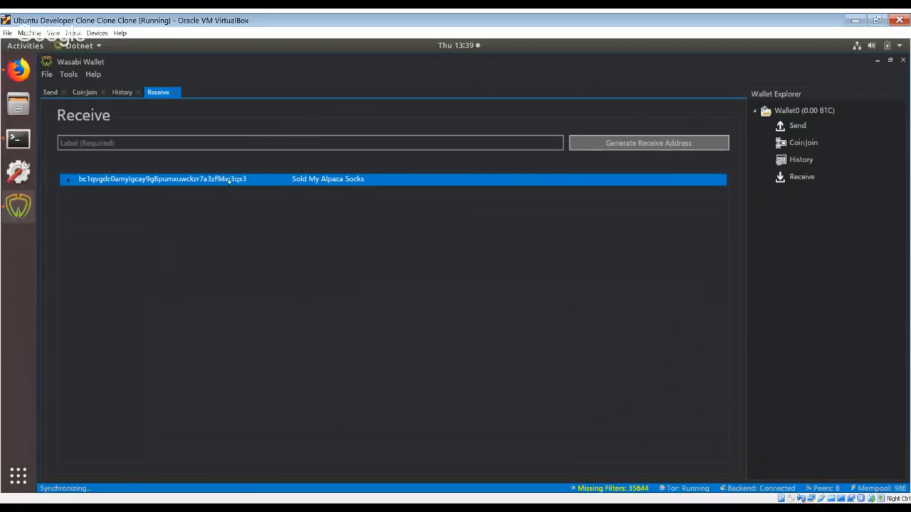
pyautogui.click(262, 149)
pyautogui.click(262, 182)
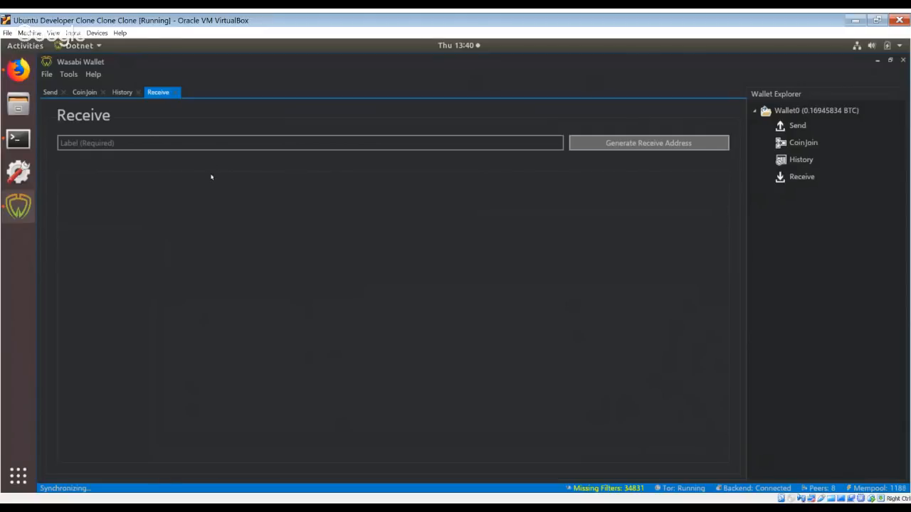
# Examine the Sold My Alpaca Socks transaction in the wallet history and check the list of receive addresses.
pyautogui.click(118, 94)
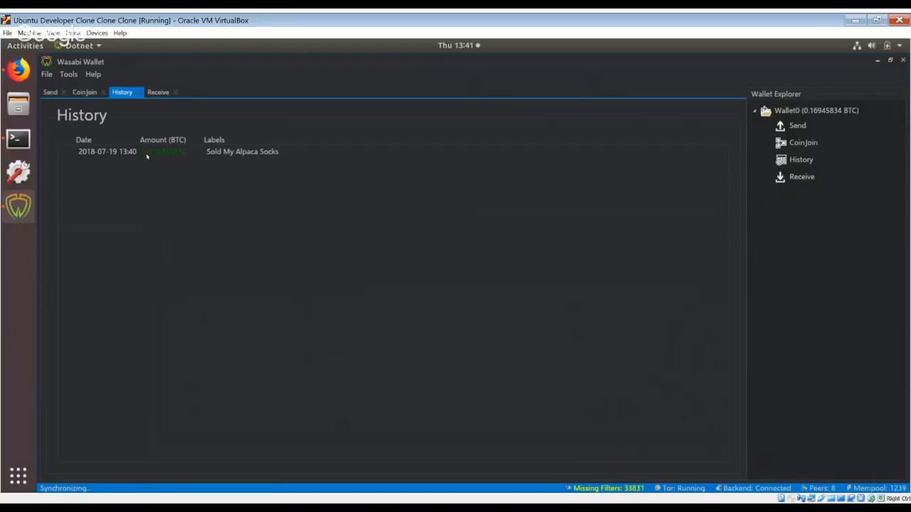
pyautogui.click(270, 153)
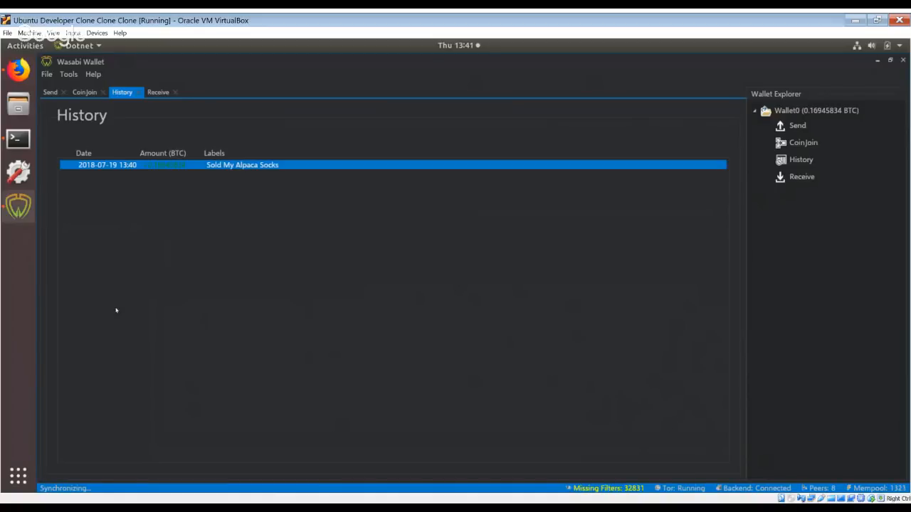
pyautogui.click(84, 97)
pyautogui.click(119, 94)
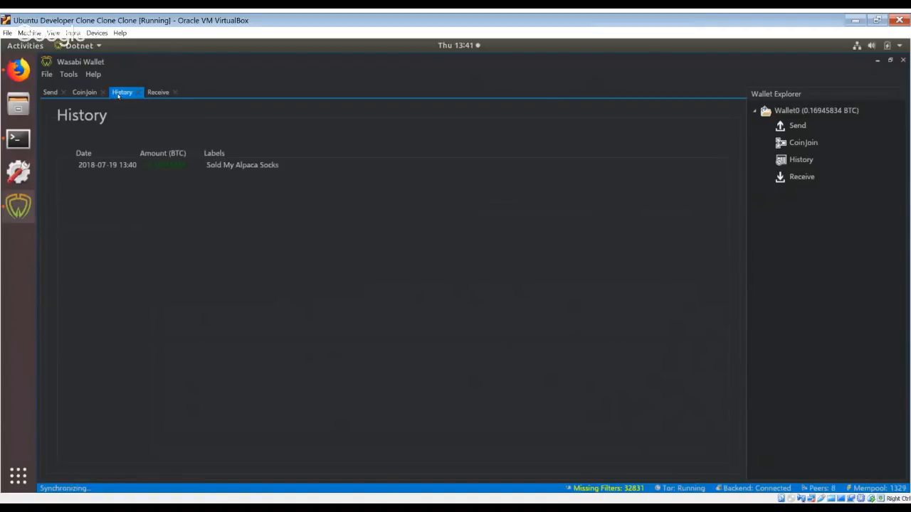
pyautogui.click(156, 92)
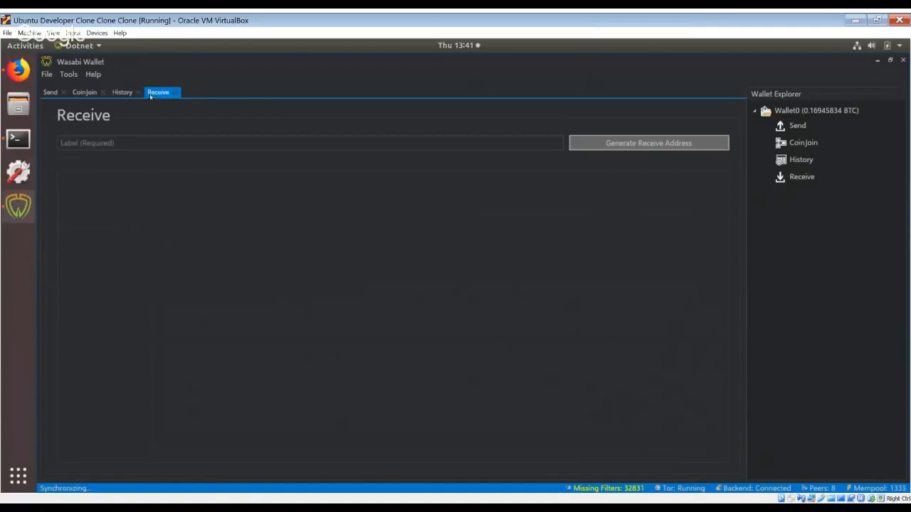
pyautogui.click(122, 92)
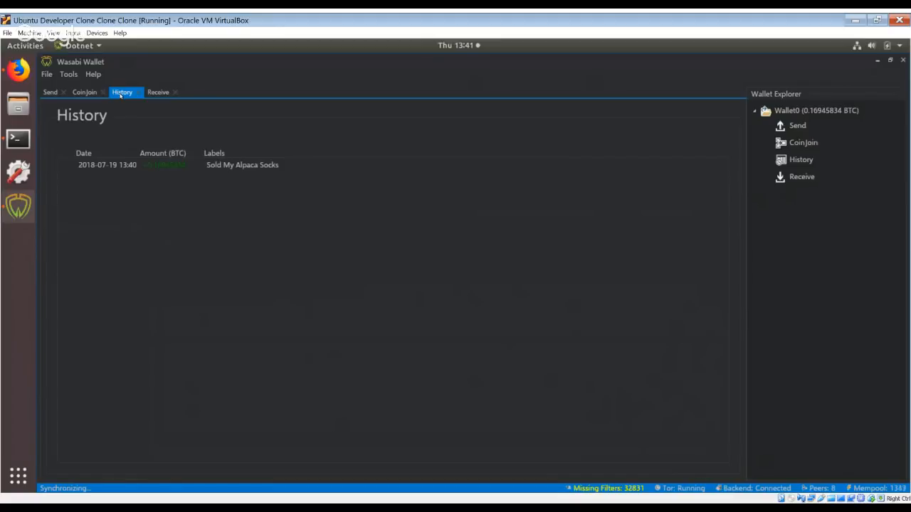
# Try out the address and label fields of the Send form with random text such as "asdsadsa" and clear them.
pyautogui.click(52, 93)
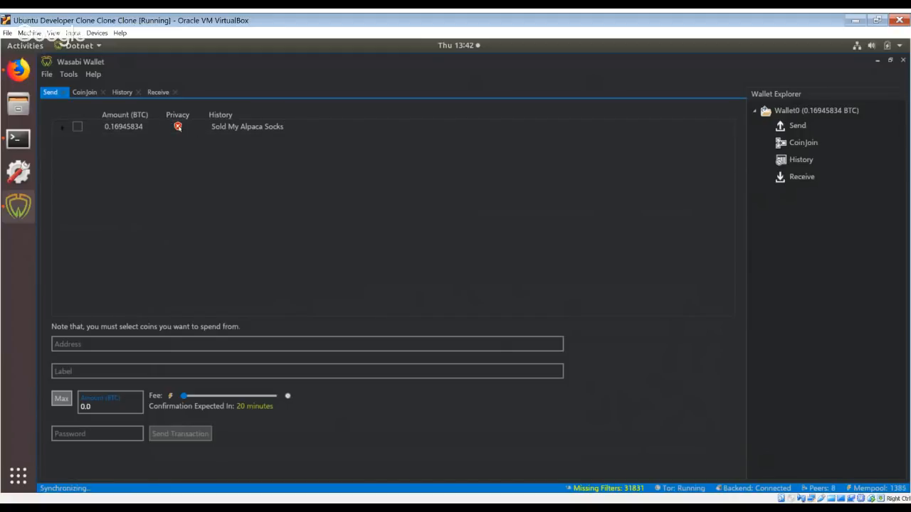
pyautogui.moveTo(178, 126)
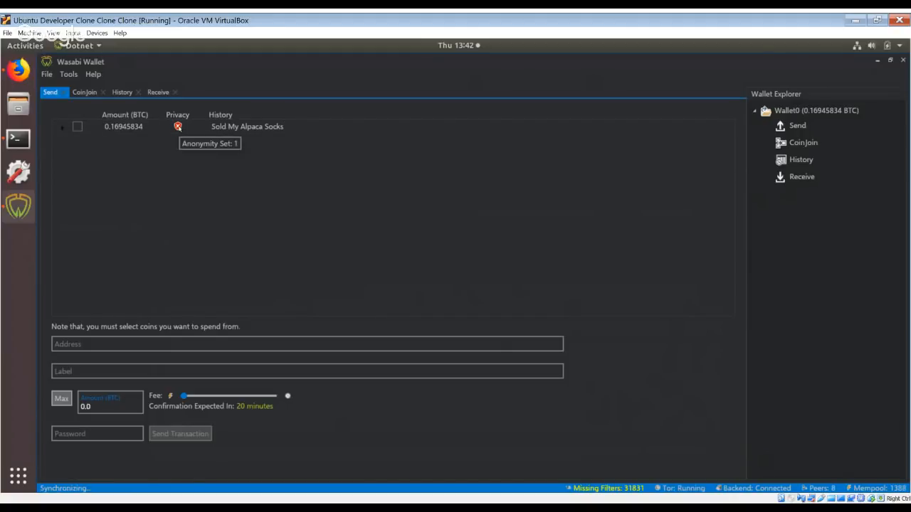
pyautogui.click(91, 345)
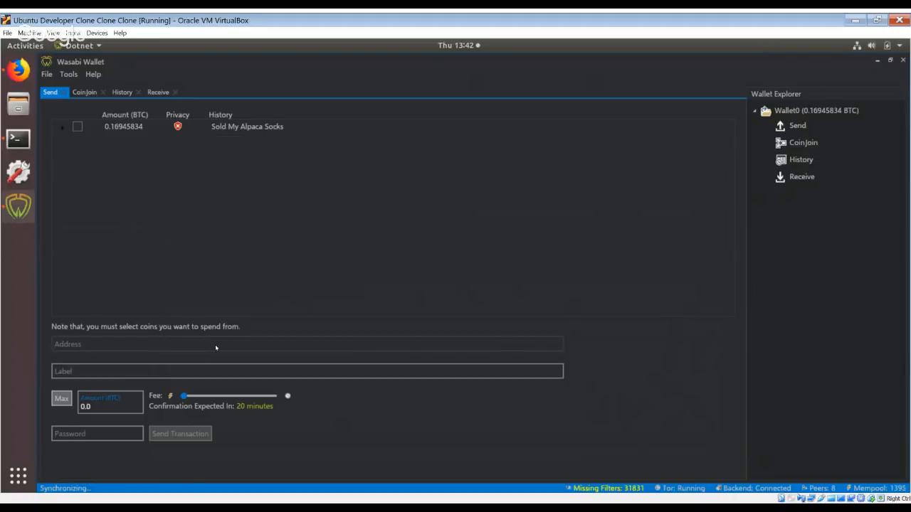
pyautogui.write('asdsadsa')
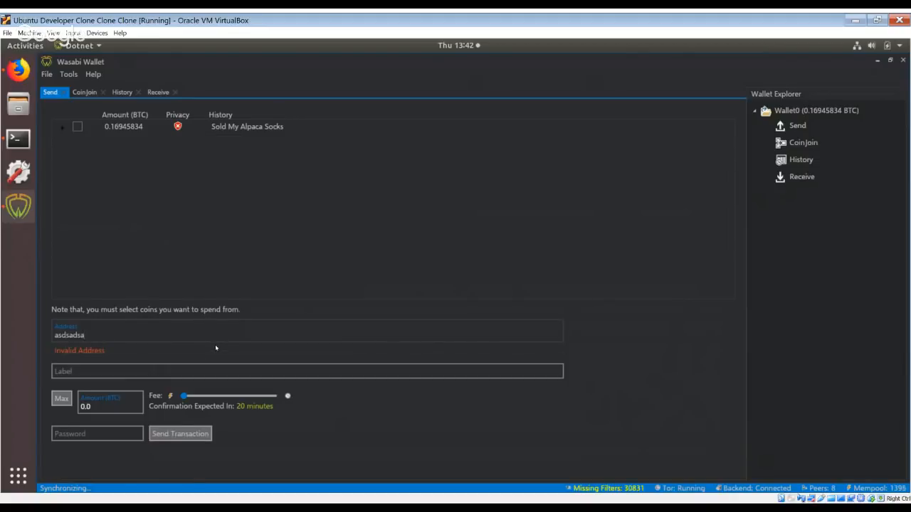
pyautogui.press('BackSpace')
pyautogui.press('BackSpace')
pyautogui.press('BackSpace')
pyautogui.press('BackSpace')
pyautogui.press('BackSpace')
pyautogui.press('BackSpace')
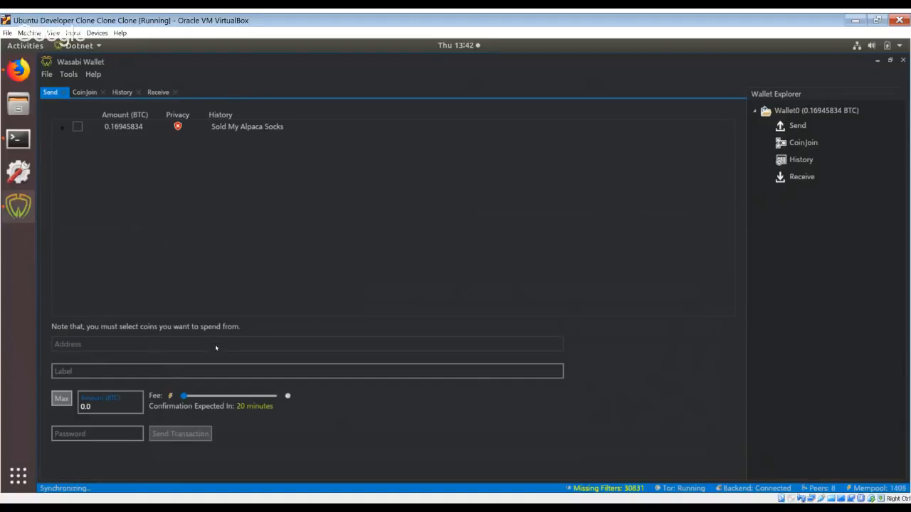
pyautogui.write('asd')
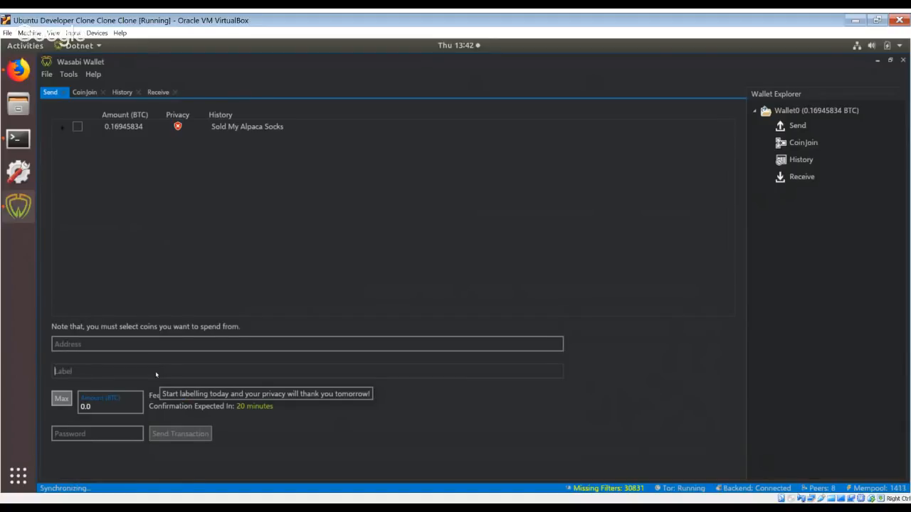
pyautogui.write('sad')
pyautogui.press('BackSpace')
pyautogui.press('BackSpace')
pyautogui.press('BackSpace')
pyautogui.press('BackSpace')
pyautogui.press('BackSpace')
pyautogui.press('BackSpace')
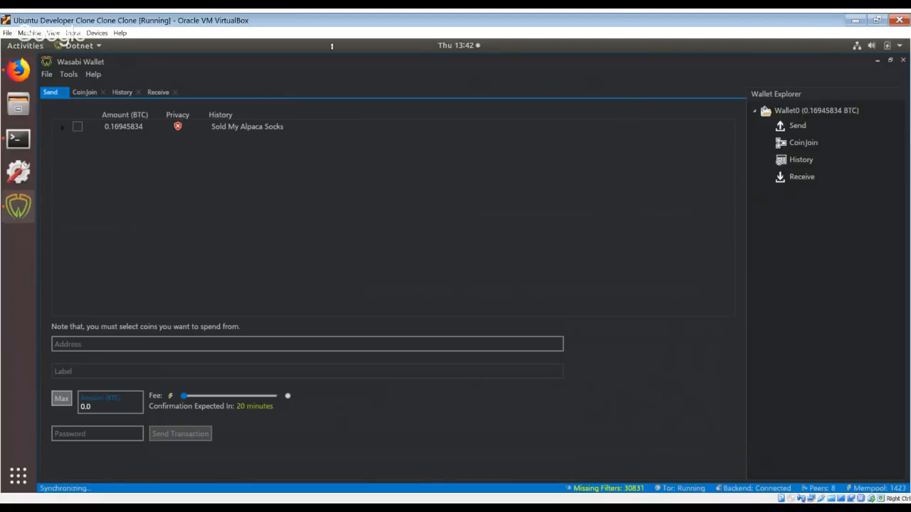
# Examine the selection box and history label of the Sold My Alpaca Socks coin in the Send coin list.
pyautogui.click(78, 128)
pyautogui.click(76, 130)
pyautogui.moveTo(212, 127); pyautogui.dragTo(285, 126)
pyautogui.click(285, 126)
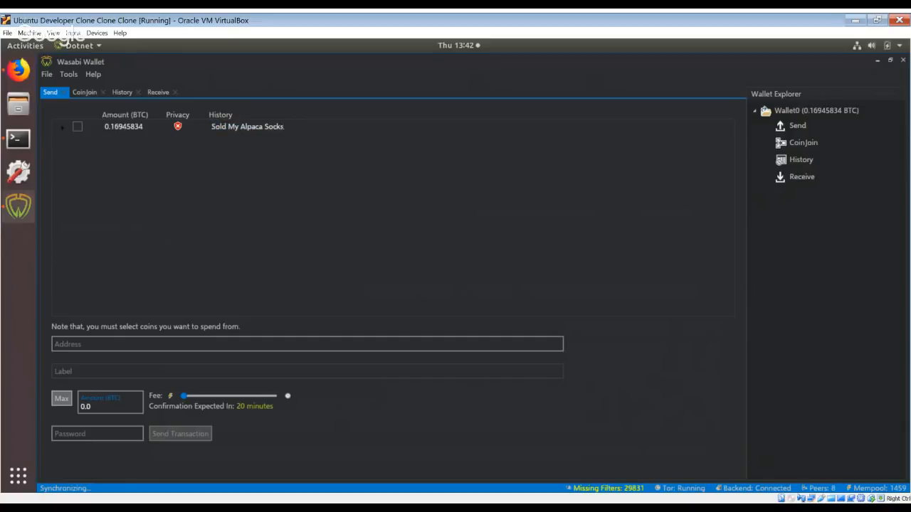
# Generate a receive address with the label "From Myself".
pyautogui.click(152, 93)
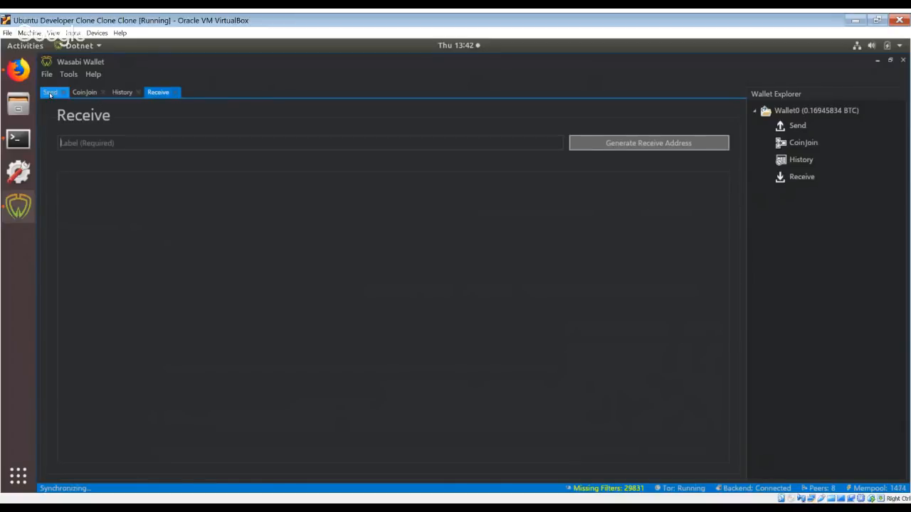
pyautogui.click(50, 92)
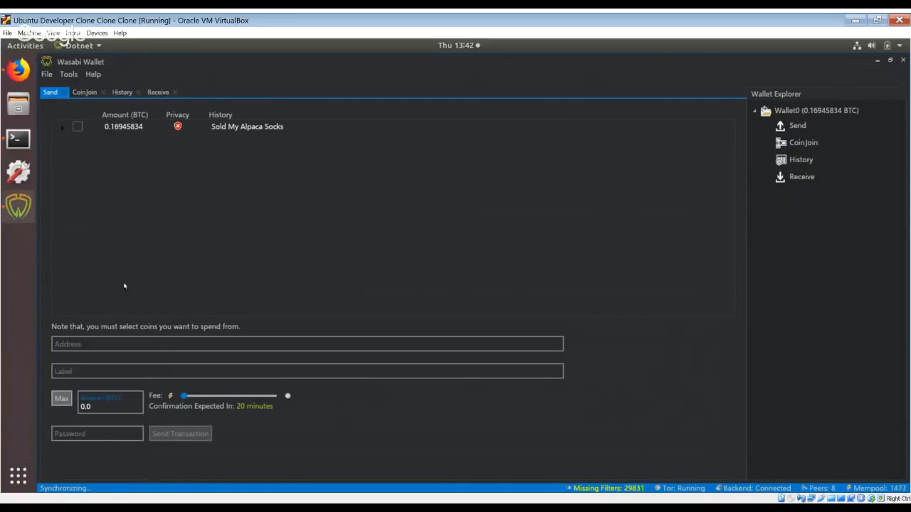
pyautogui.click(157, 94)
pyautogui.click(91, 143)
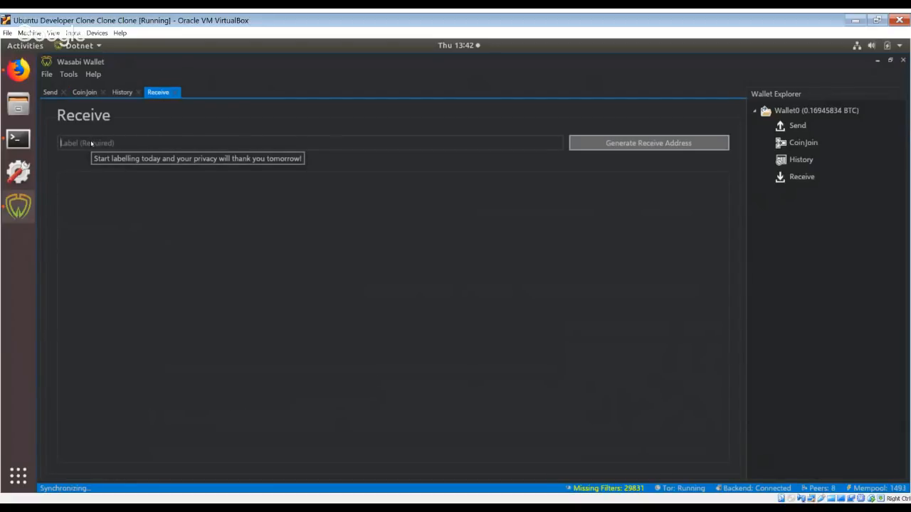
pyautogui.write('From Myself')
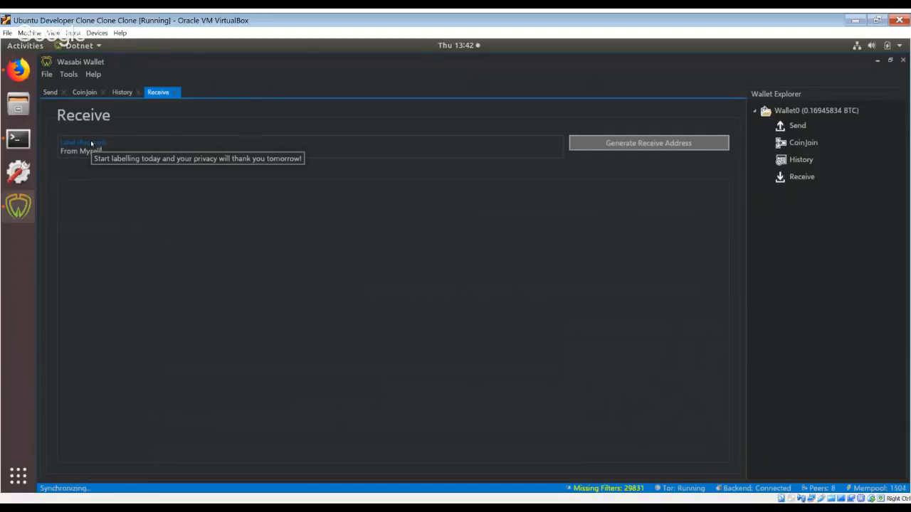
pyautogui.click(610, 143)
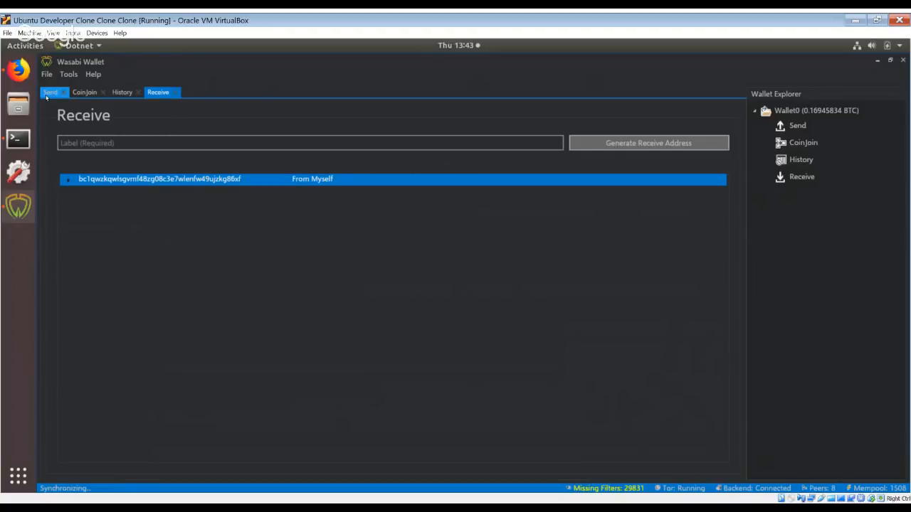
# Enter the generated "From Myself" receive address as the Send destination and select the Sold My Alpaca Socks coin to spend.
pyautogui.click(49, 92)
pyautogui.click(70, 344)
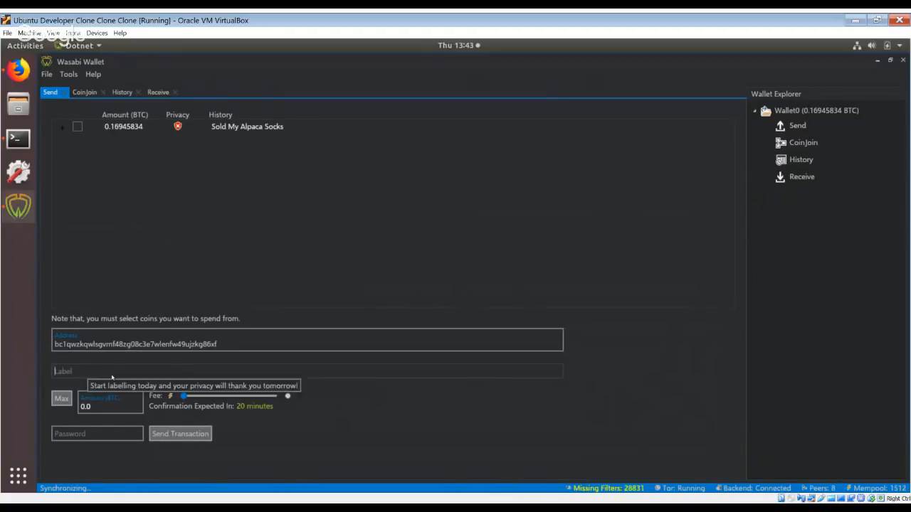
pyautogui.click(77, 127)
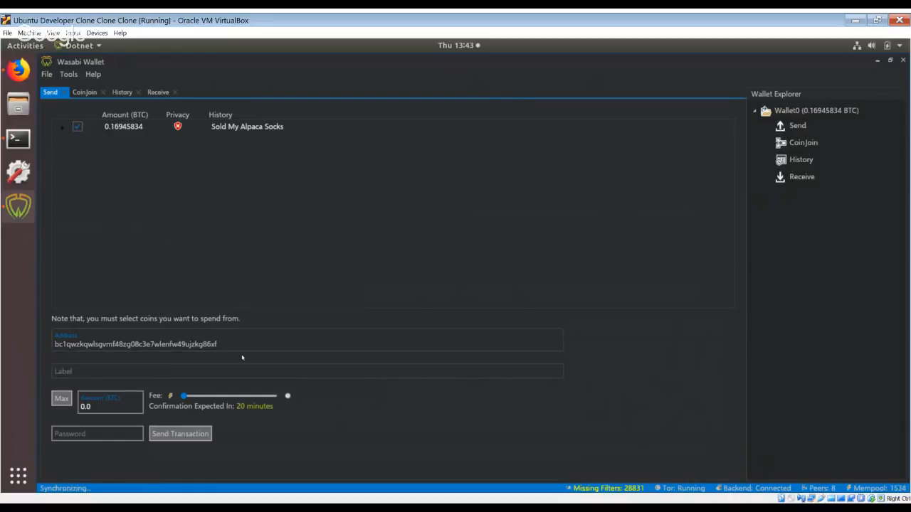
# Label the transaction "To Myself" and set its amount to 0.1 BTC.
pyautogui.write('0')
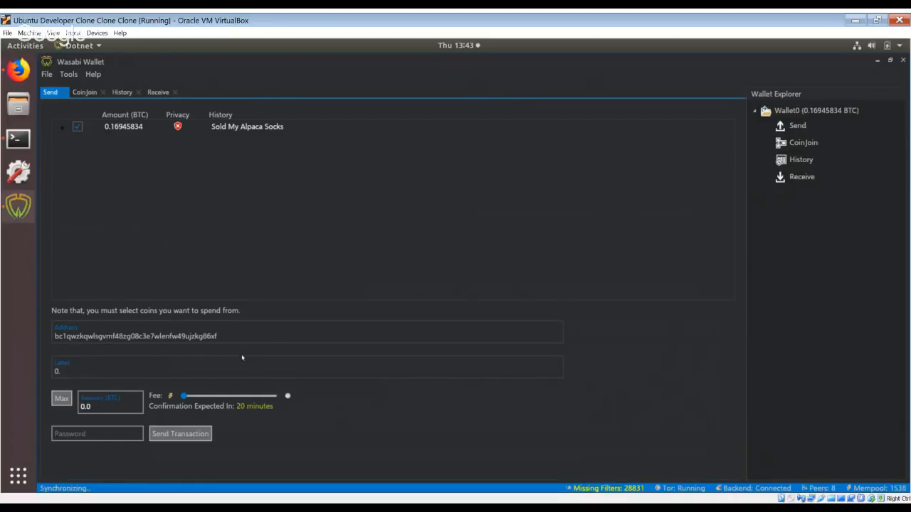
pyautogui.press('BackSpace')
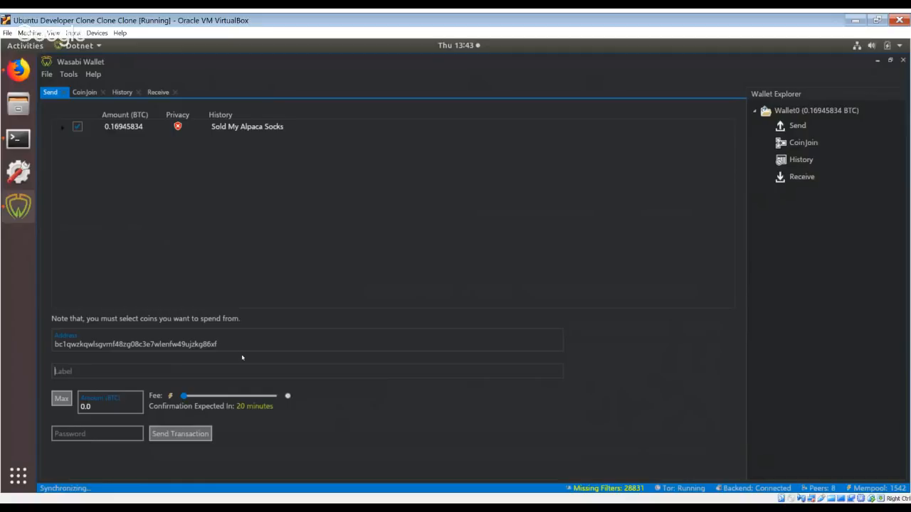
pyautogui.write('To Mysel')
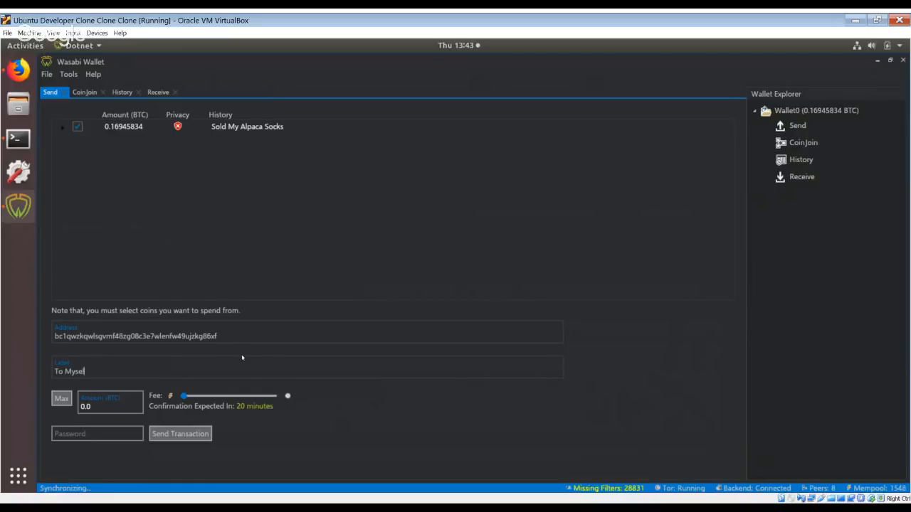
pyautogui.write('f')
pyautogui.press('Tab')
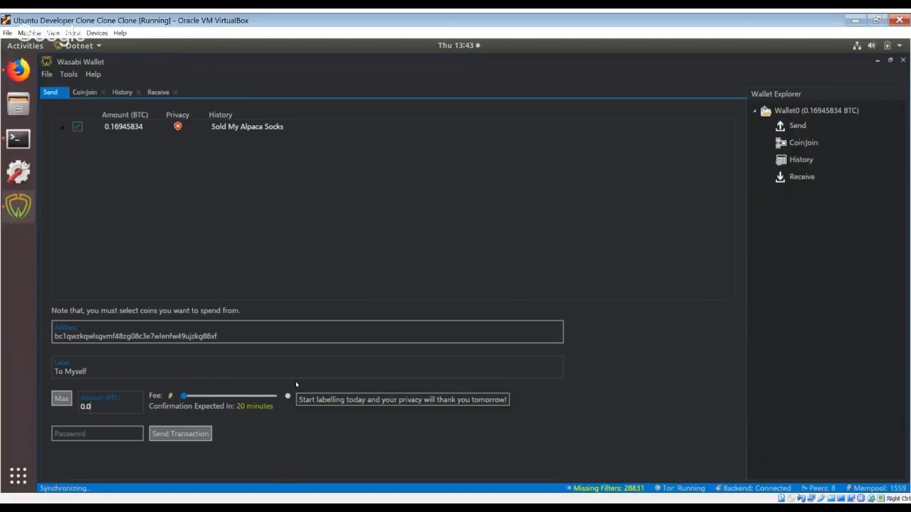
pyautogui.press('BackSpace')
pyautogui.write('1')
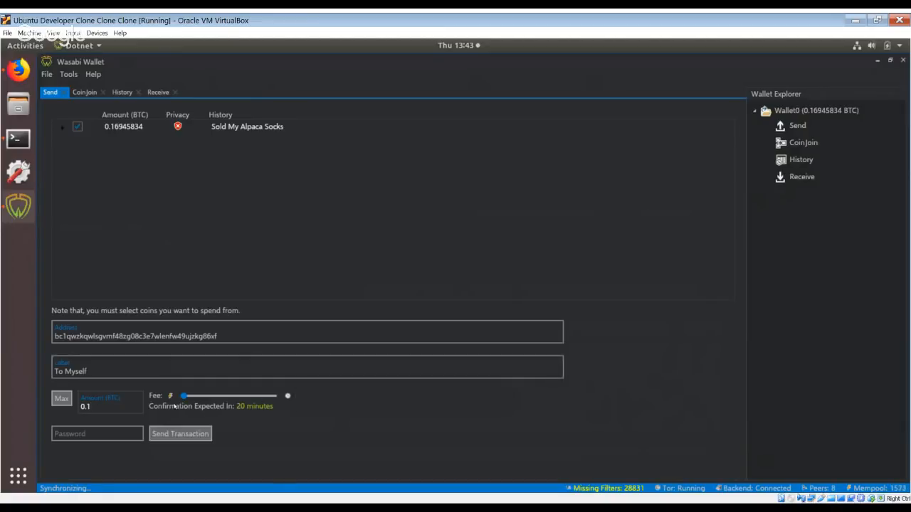
# Enter the wallet password and send the transaction with the fee at its fastest setting.
pyautogui.moveTo(184, 397)
pyautogui.mouseDown()
pyautogui.moveTo(264, 381)
pyautogui.moveTo(219, 403)
pyautogui.moveTo(172, 404)
pyautogui.mouseUp()
pyautogui.click(102, 438)
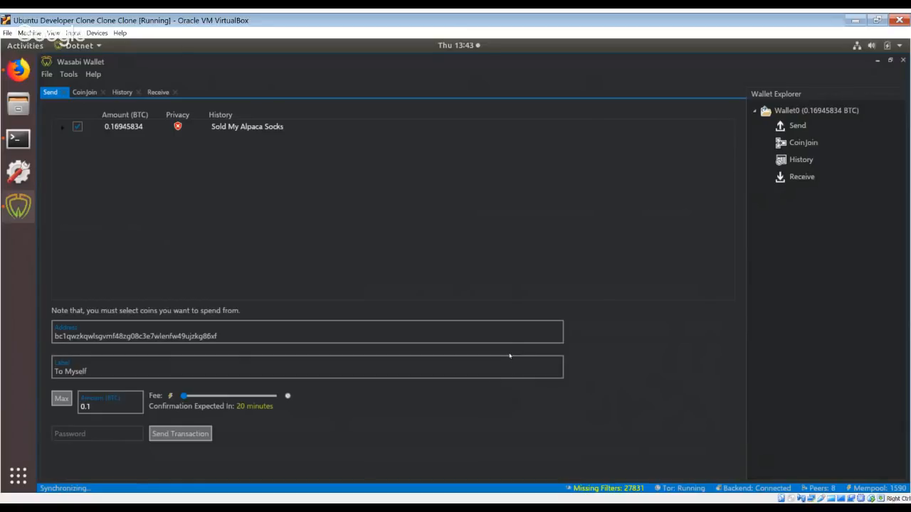
pyautogui.write('••••••')
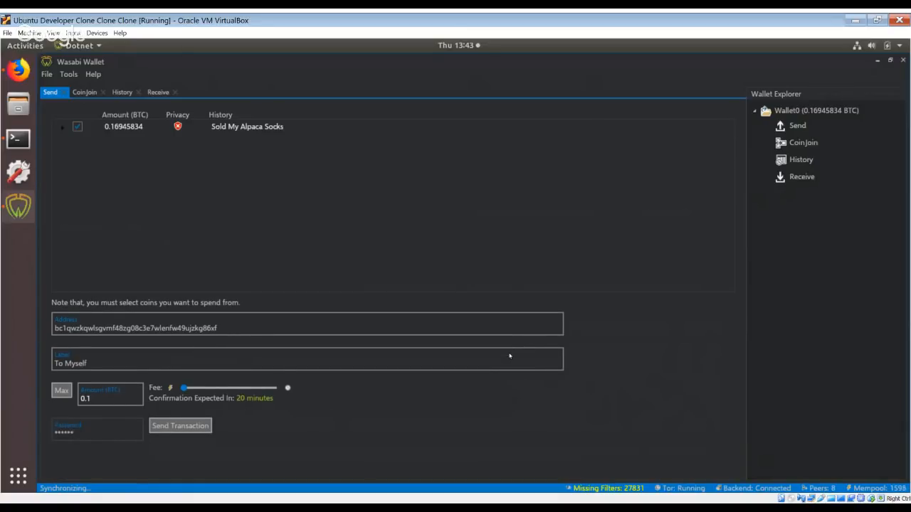
pyautogui.write('••••••••••')
pyautogui.click(182, 428)
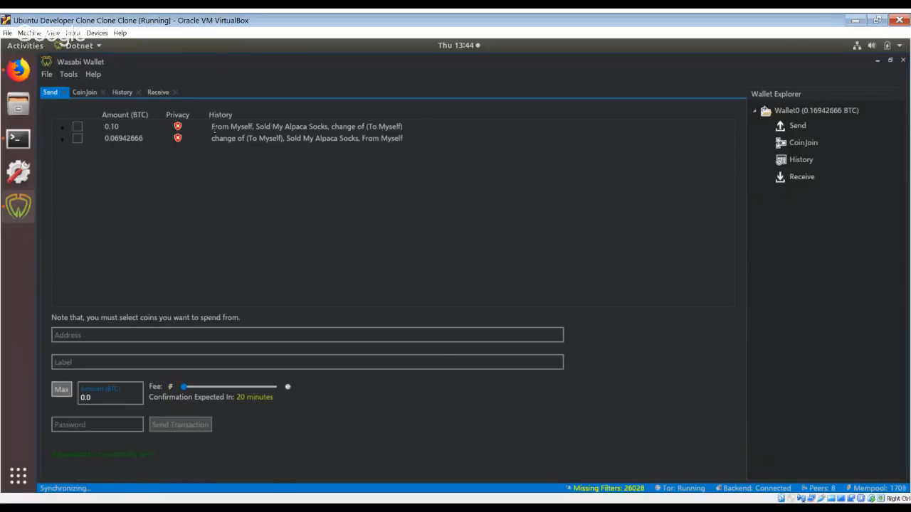
# Examine the history labels of the 0.10 BTC coin in the Send coin list.
pyautogui.moveTo(212, 127); pyautogui.dragTo(252, 127)
pyautogui.click(253, 127)
pyautogui.moveTo(257, 126); pyautogui.dragTo(403, 127)
pyautogui.click(403, 127)
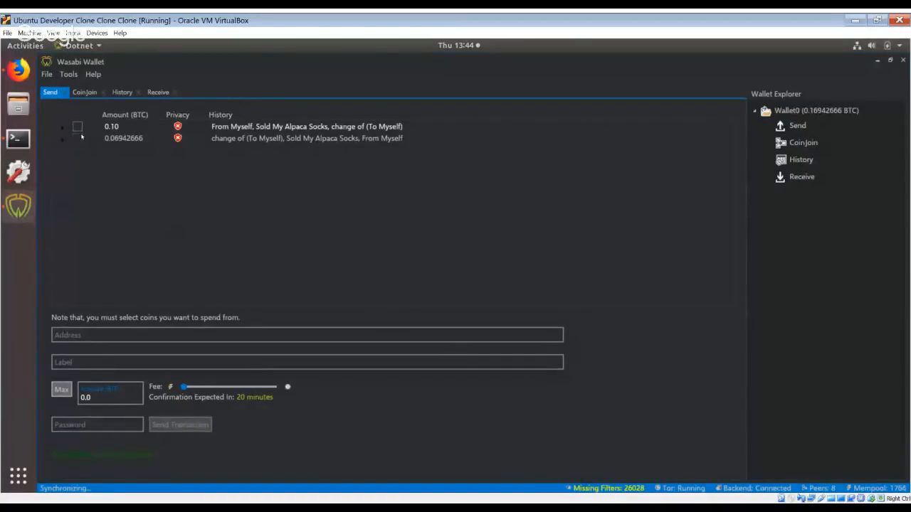
# Try out selecting and deselecting the 0.10 and 0.06942666 BTC coins in the Send list.
pyautogui.click(79, 128)
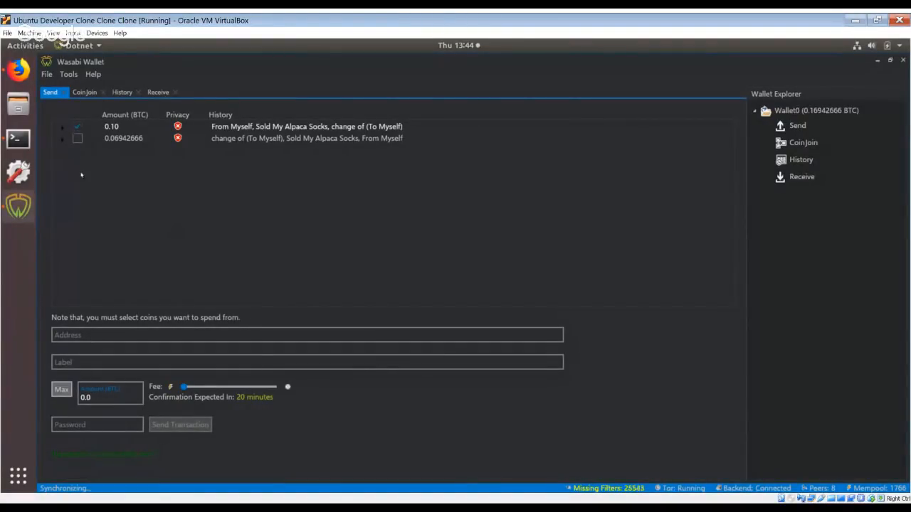
pyautogui.click(77, 139)
pyautogui.click(78, 140)
pyautogui.click(79, 129)
pyautogui.click(81, 129)
pyautogui.click(79, 139)
pyautogui.click(78, 139)
# Try the maximum amount option with only the 0.06942666 BTC coin selected, and clear it.
pyautogui.click(61, 391)
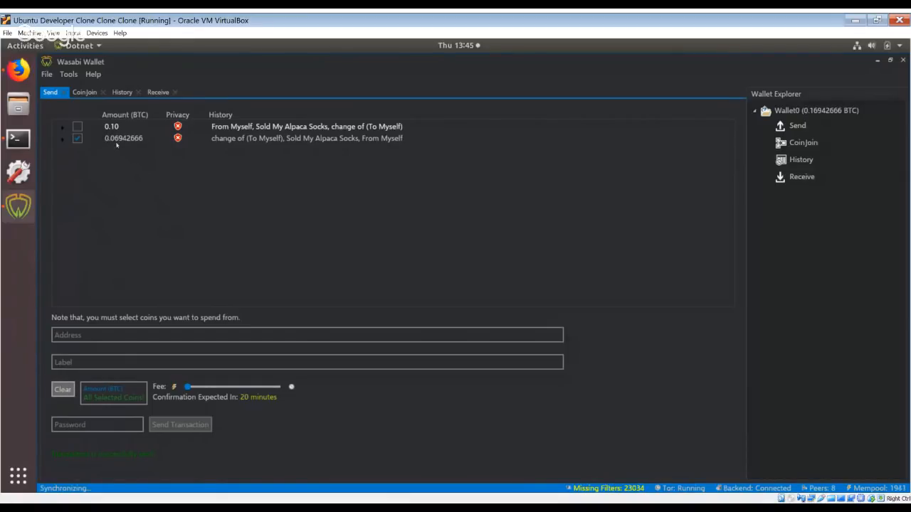
pyautogui.click(77, 139)
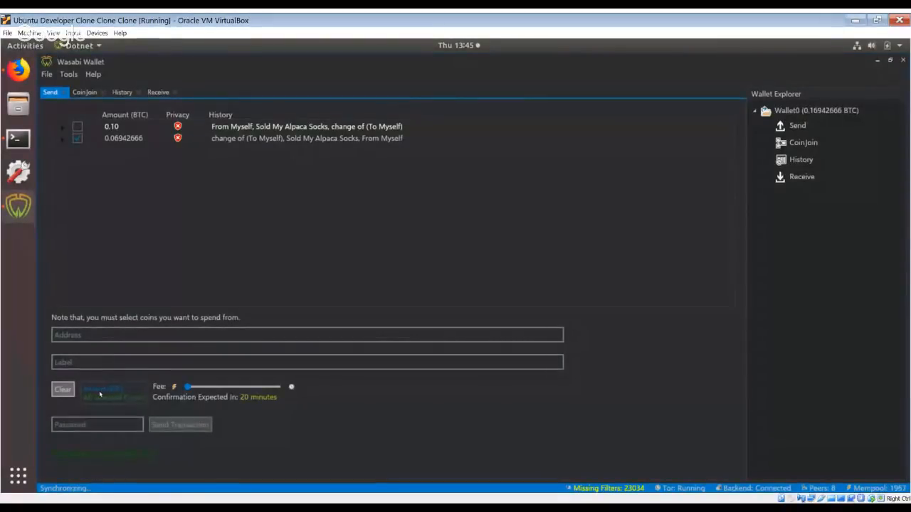
pyautogui.click(77, 139)
pyautogui.click(61, 391)
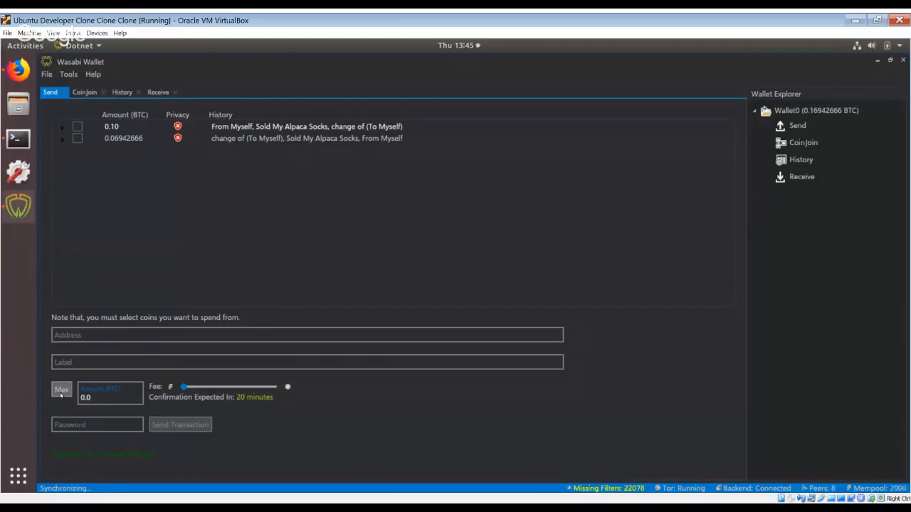
# Try the maximum amount option with both coins selected, and clear the coin selection and the amount.
pyautogui.click(77, 139)
pyautogui.click(79, 127)
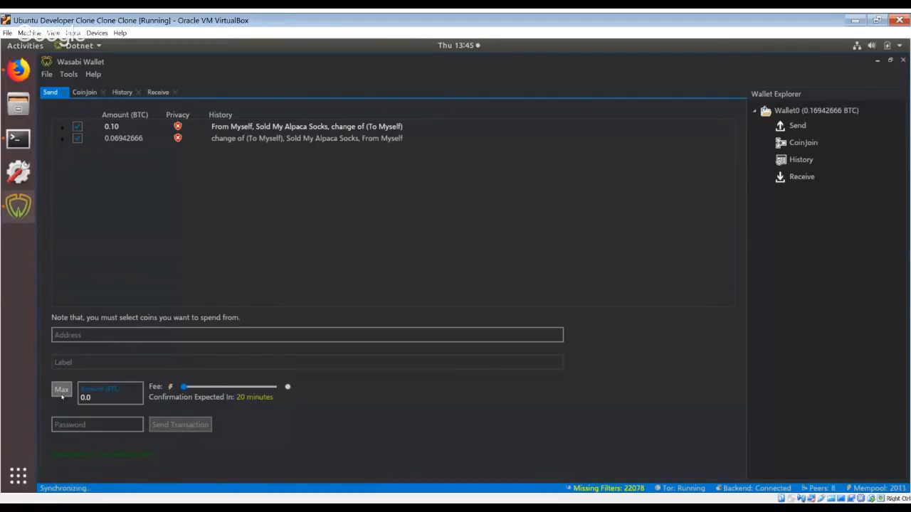
pyautogui.click(62, 391)
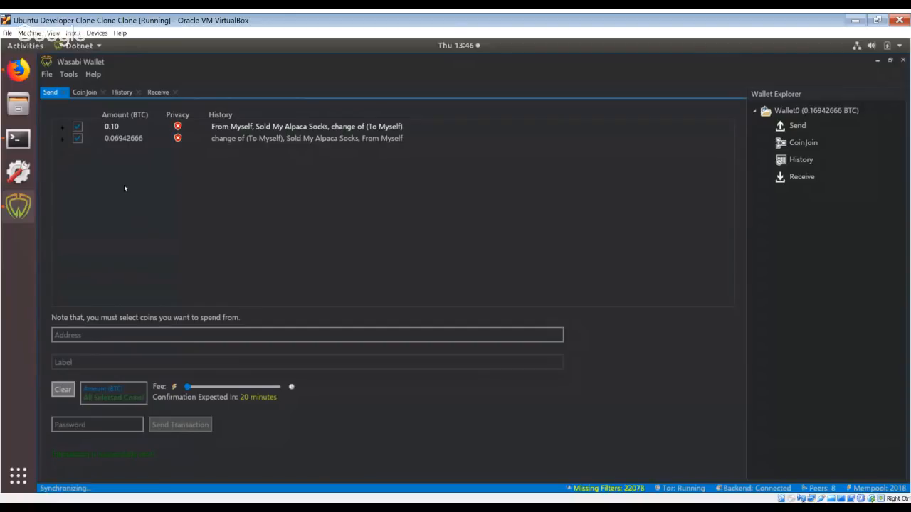
pyautogui.click(78, 127)
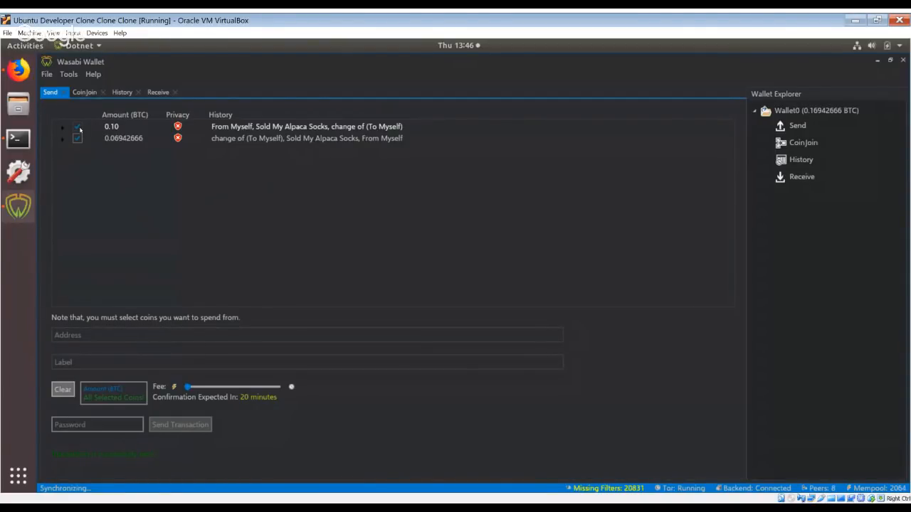
pyautogui.click(78, 127)
pyautogui.click(77, 139)
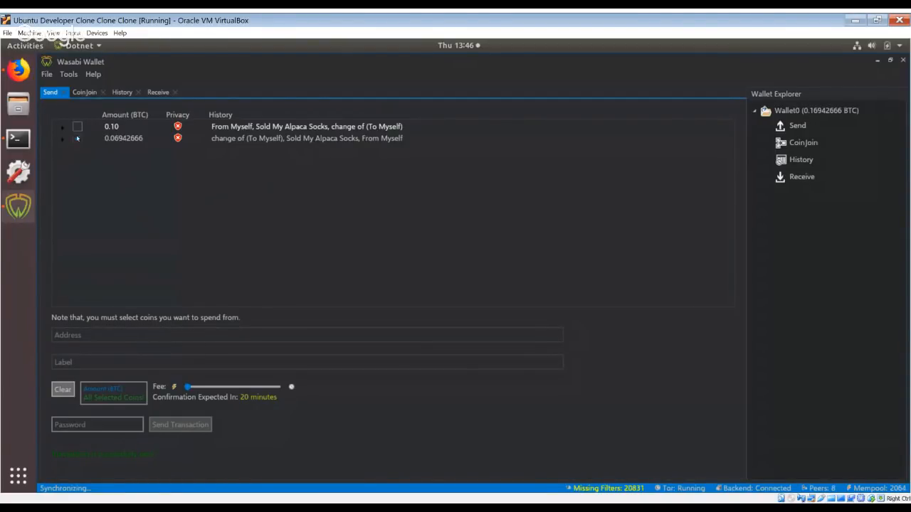
pyautogui.click(65, 393)
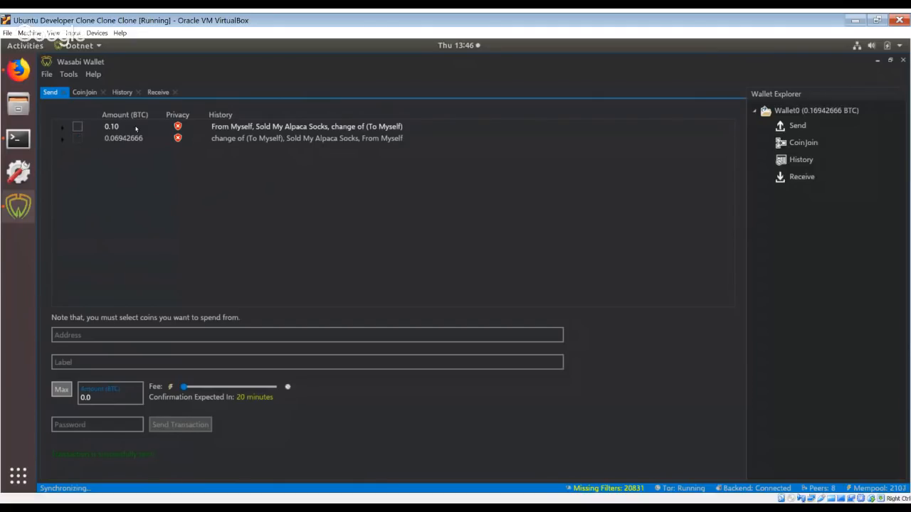
# Compare the privacy indicators and amounts of the coins in the Send list with the CoinJoin queue and its round status.
pyautogui.moveTo(178, 129)
pyautogui.click(87, 93)
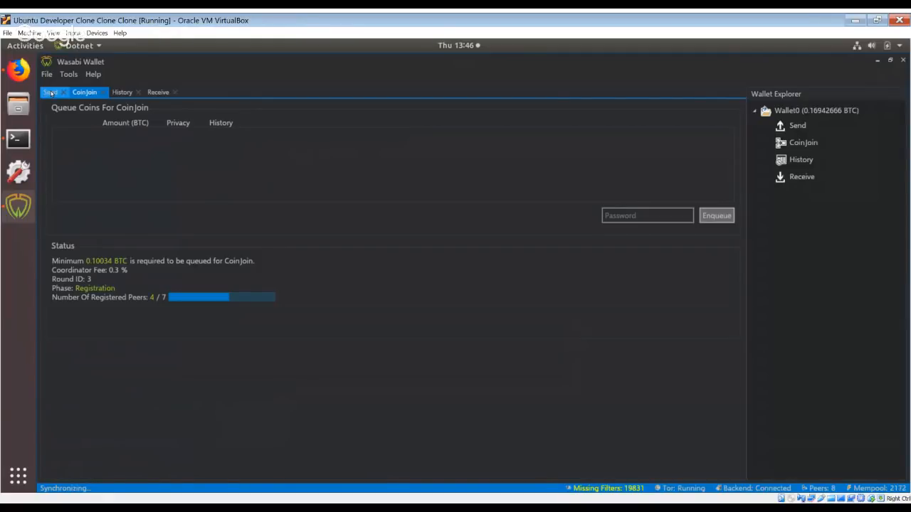
pyautogui.click(51, 93)
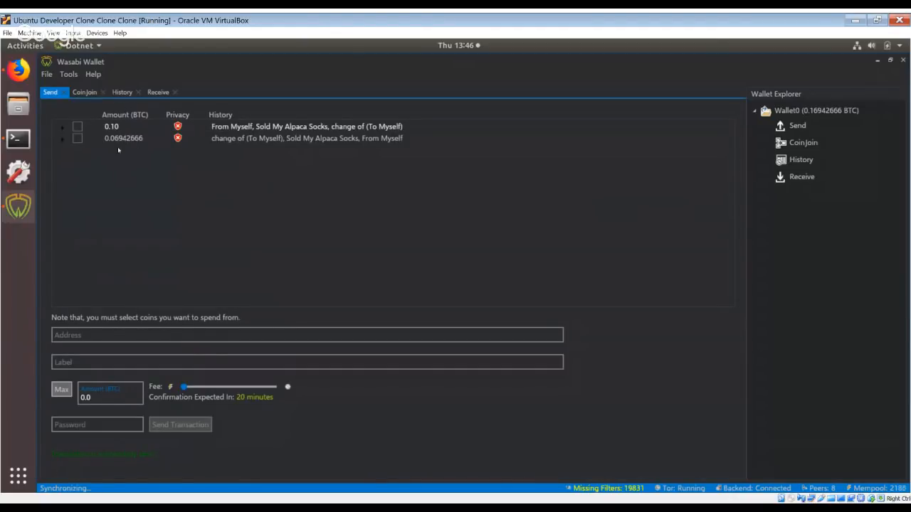
pyautogui.click(85, 93)
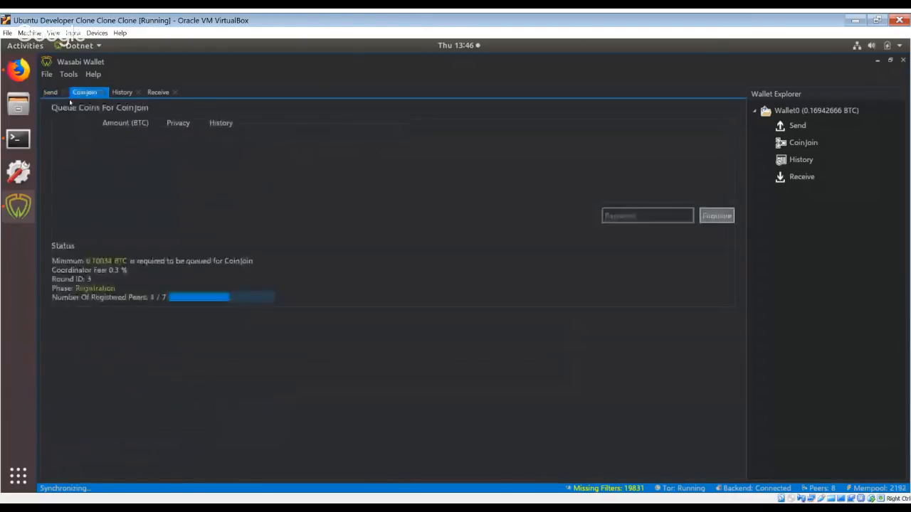
pyautogui.click(50, 94)
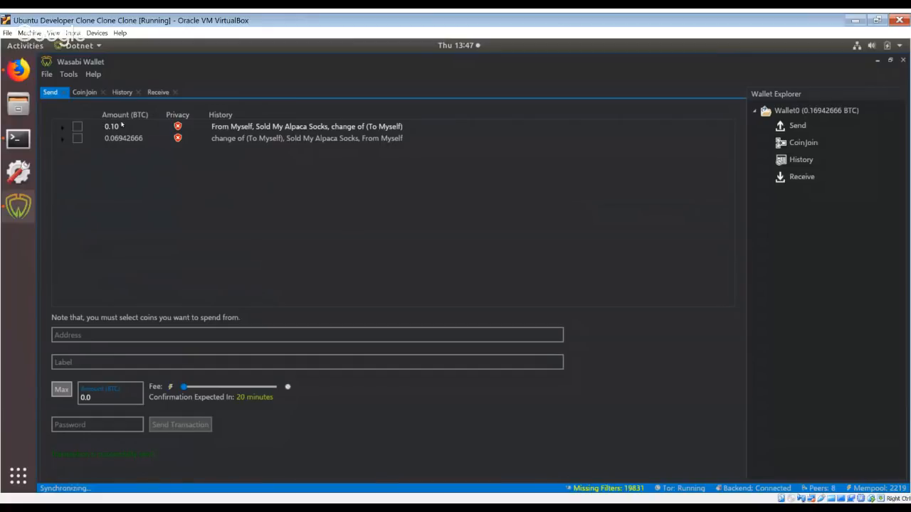
pyautogui.click(152, 94)
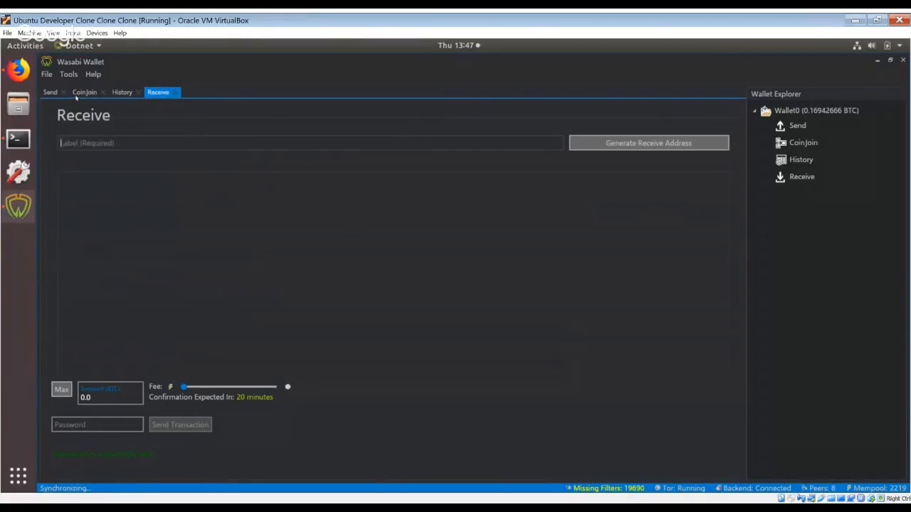
pyautogui.click(50, 93)
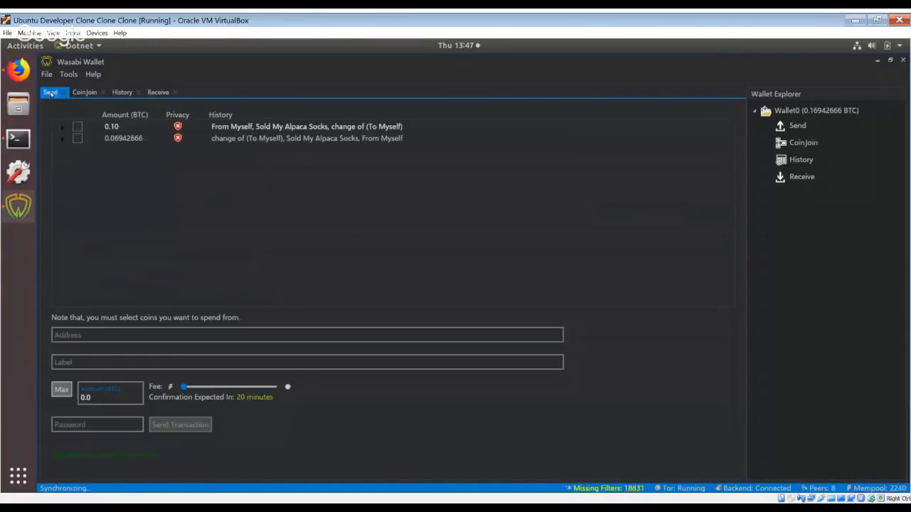
pyautogui.moveTo(179, 129)
pyautogui.click(83, 92)
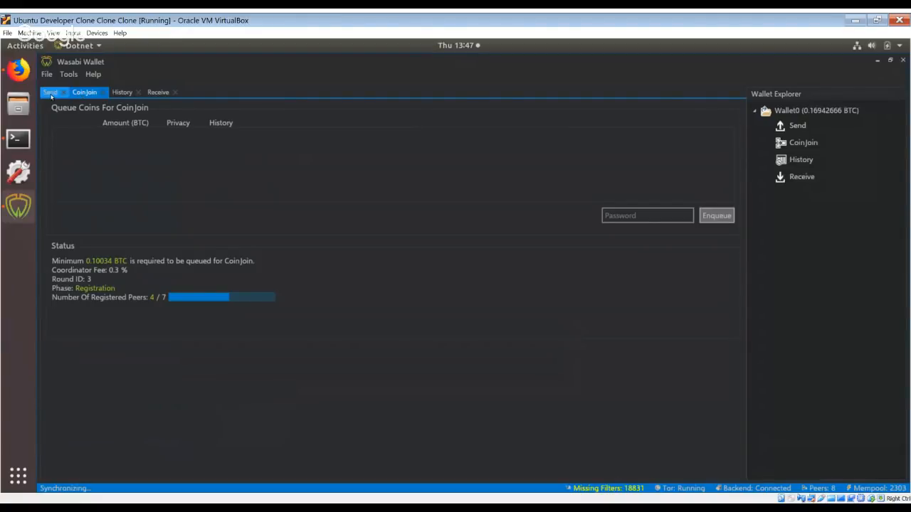
pyautogui.click(50, 94)
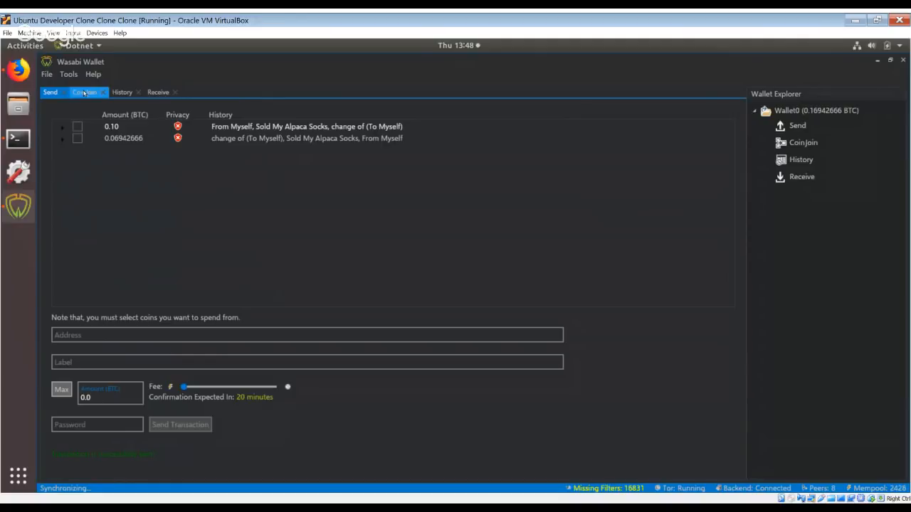
pyautogui.click(84, 93)
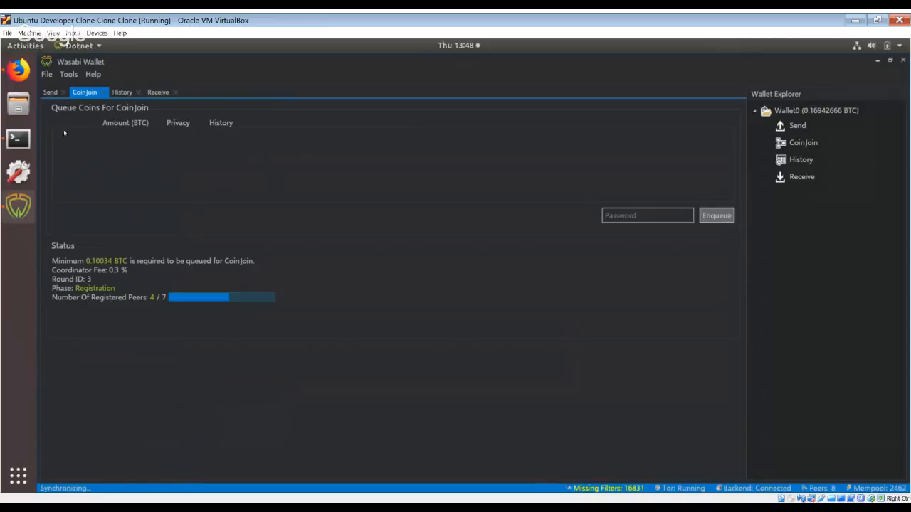
pyautogui.click(49, 93)
pyautogui.click(93, 75)
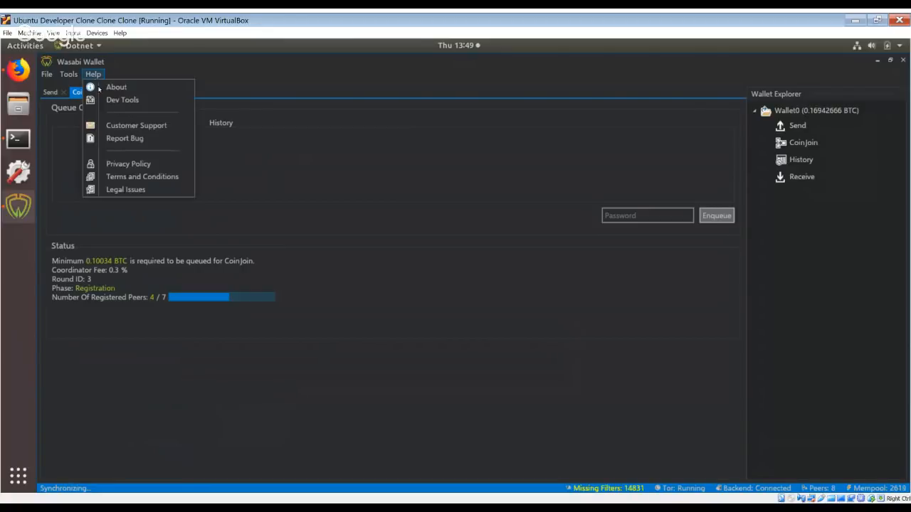
pyautogui.click(68, 74)
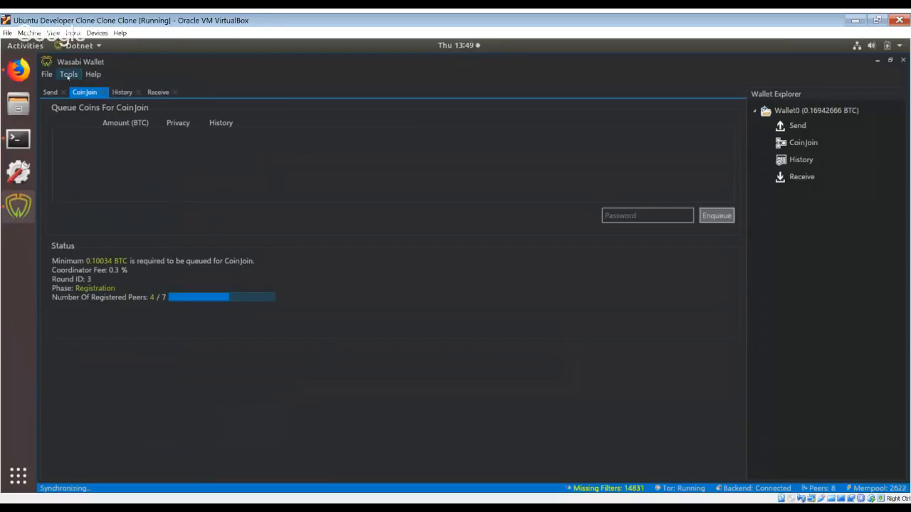
pyautogui.click(152, 92)
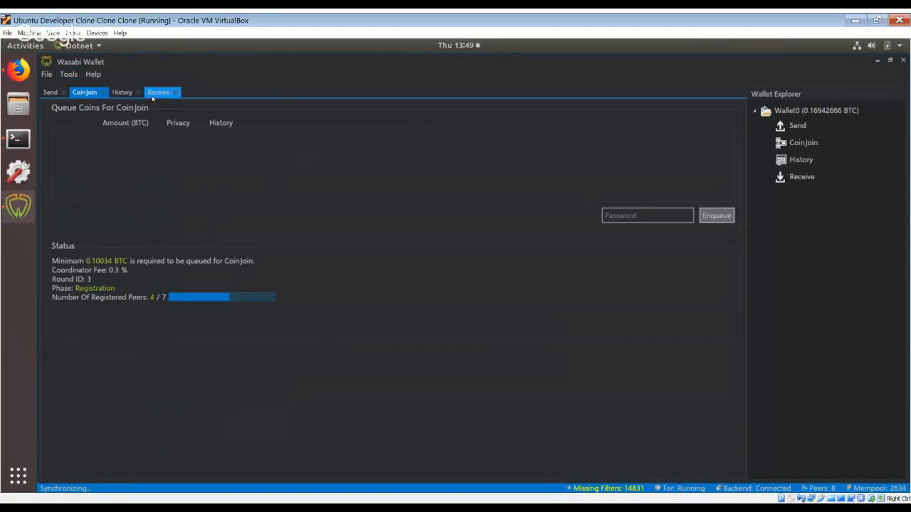
pyautogui.click(85, 92)
pyautogui.click(756, 112)
pyautogui.click(756, 112)
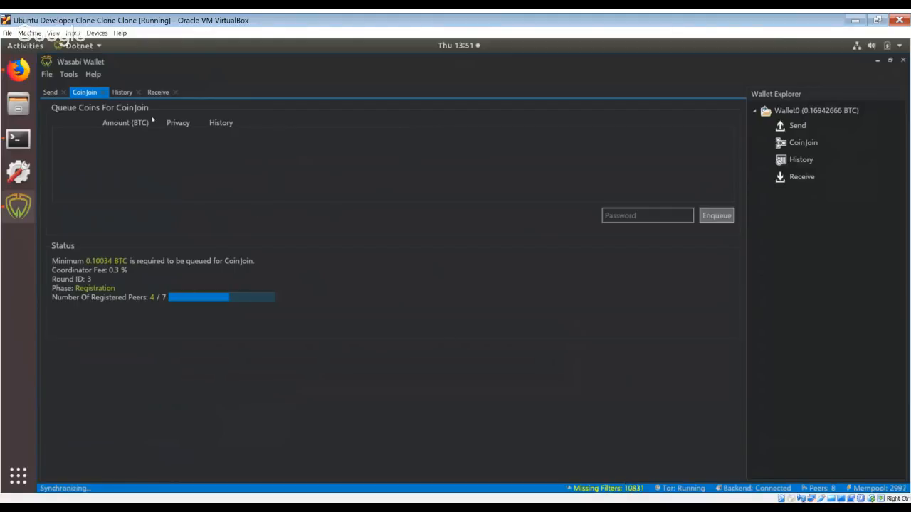
# Review the wallet's Send, CoinJoin and Receive pages and check the progress of the current CoinJoin registration round.
pyautogui.click(49, 93)
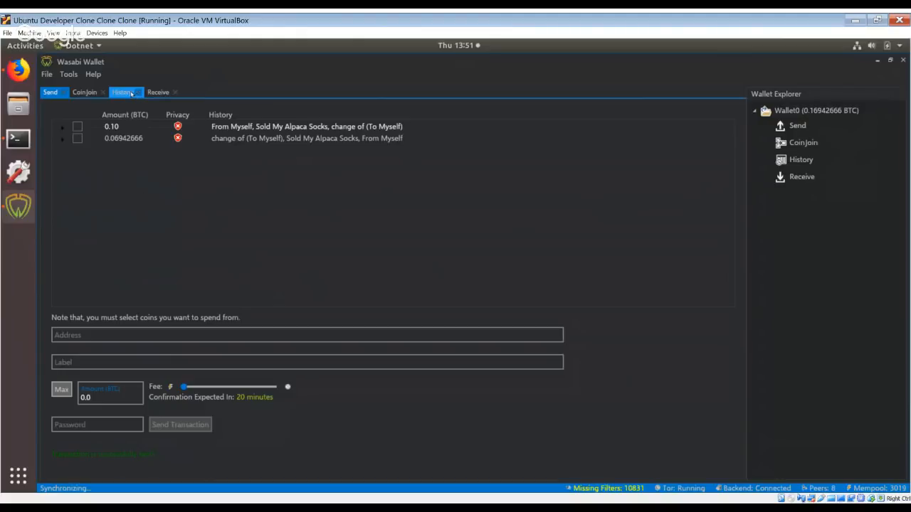
pyautogui.click(87, 93)
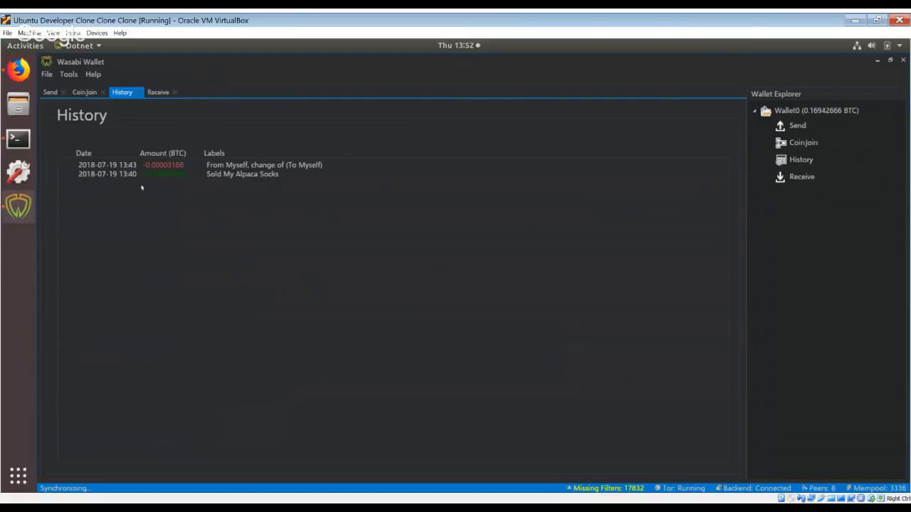
pyautogui.click(82, 95)
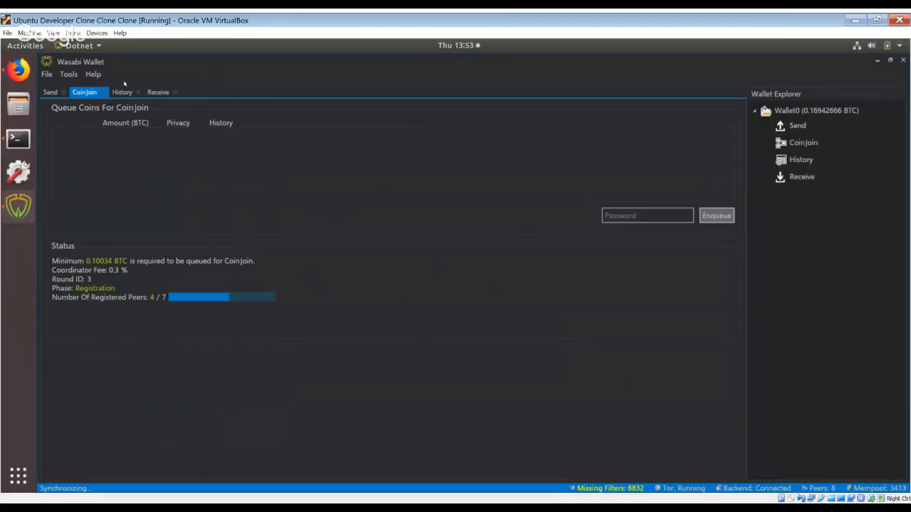
pyautogui.click(159, 93)
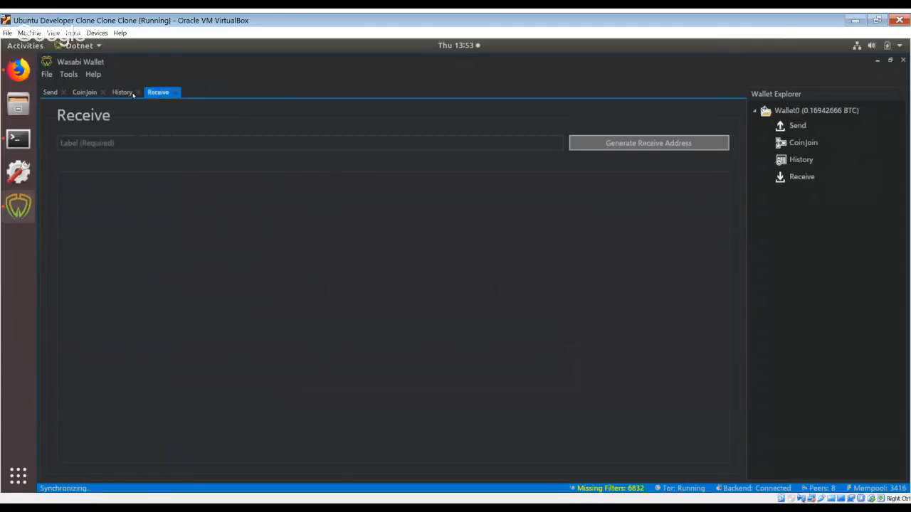
pyautogui.click(84, 93)
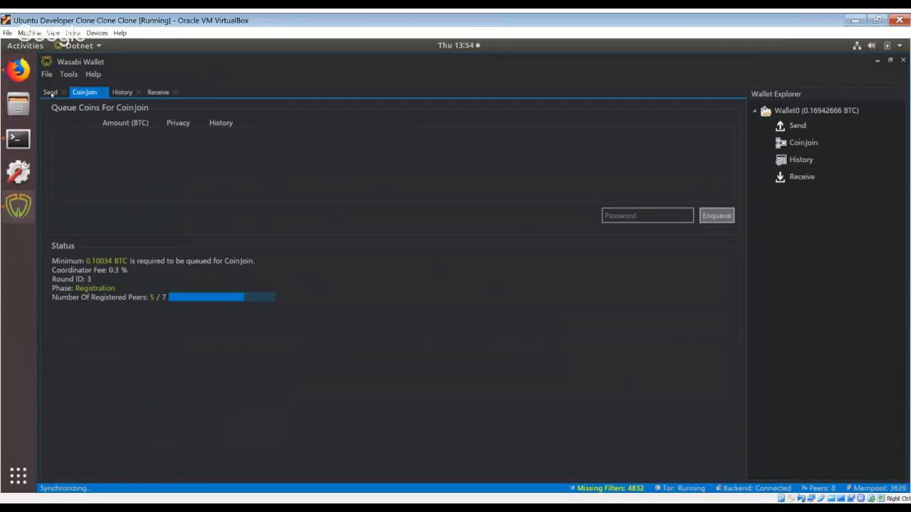
pyautogui.click(50, 93)
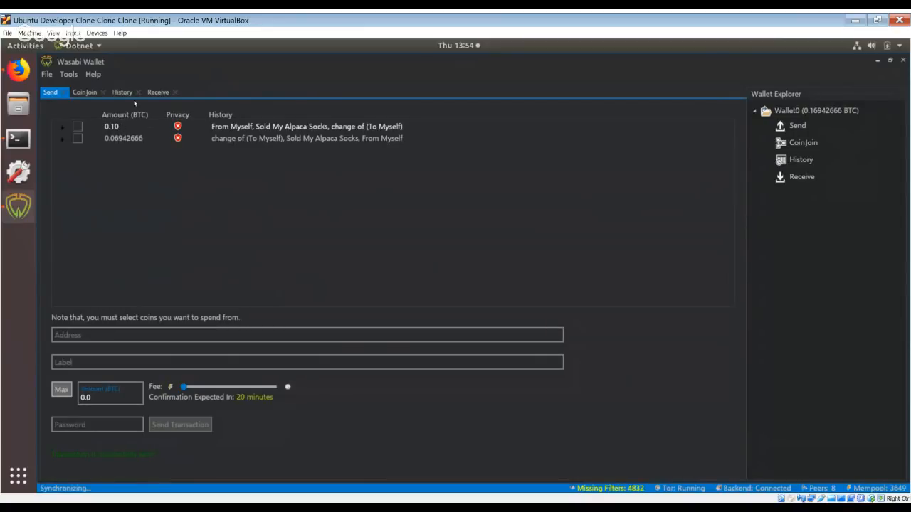
# Select the 0.10 and 0.06942666 BTC coins, enter the wallet password and enqueue both coins for CoinJoin.
pyautogui.click(86, 93)
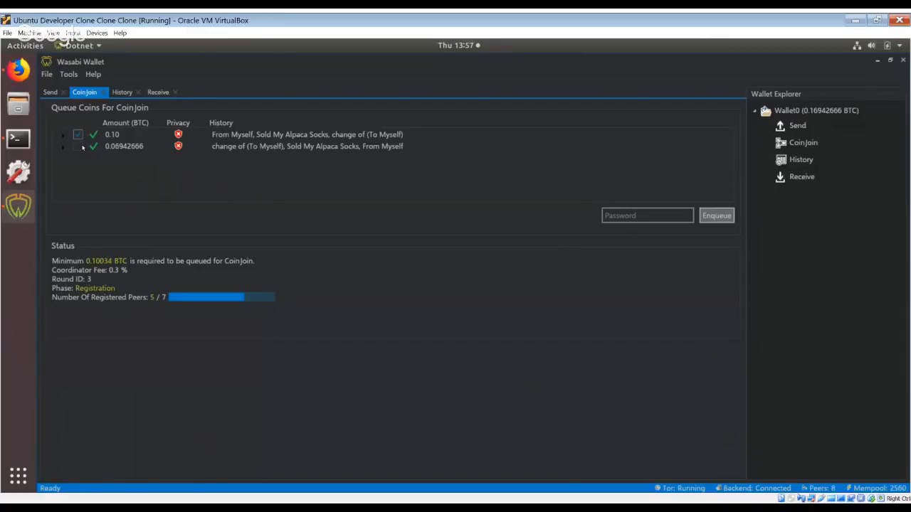
pyautogui.click(78, 146)
pyautogui.click(630, 217)
pyautogui.write('******')
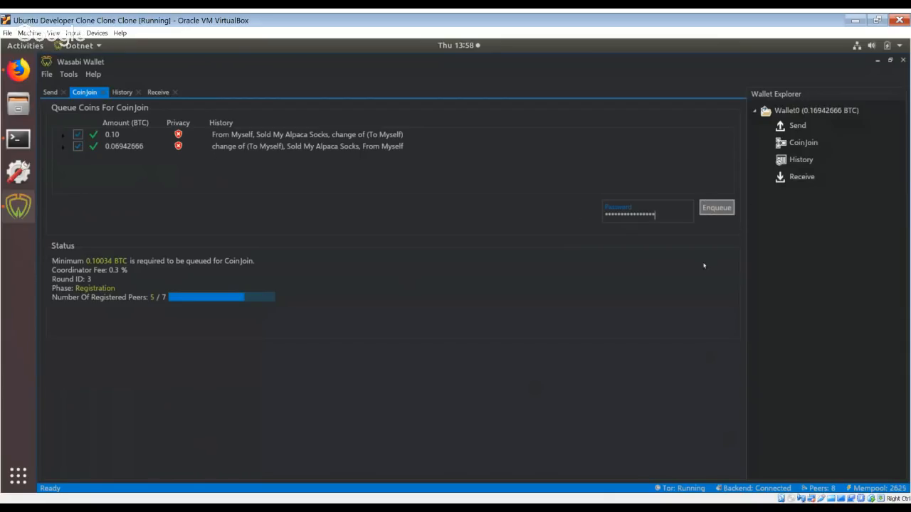
pyautogui.click(717, 207)
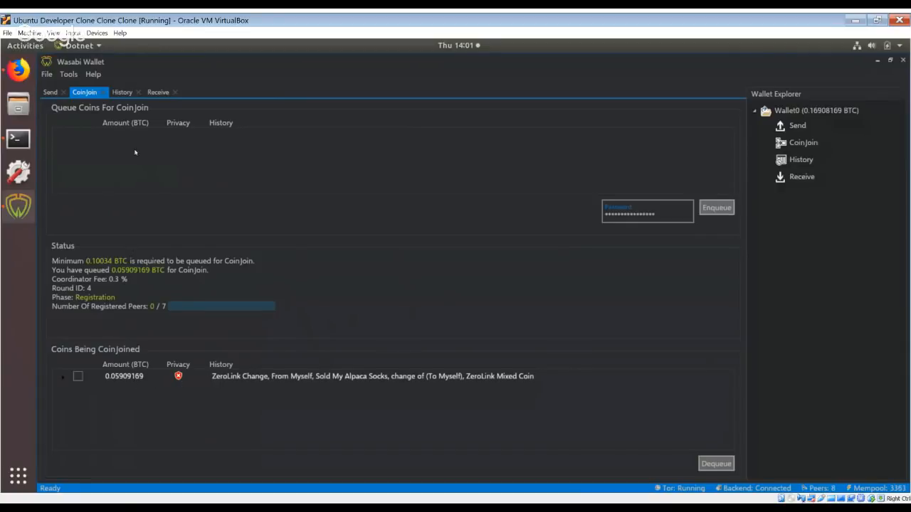
# Inspect the mixed coin's privacy indicator in the Send list and select the ZeroLink transaction in the wallet history.
pyautogui.click(51, 93)
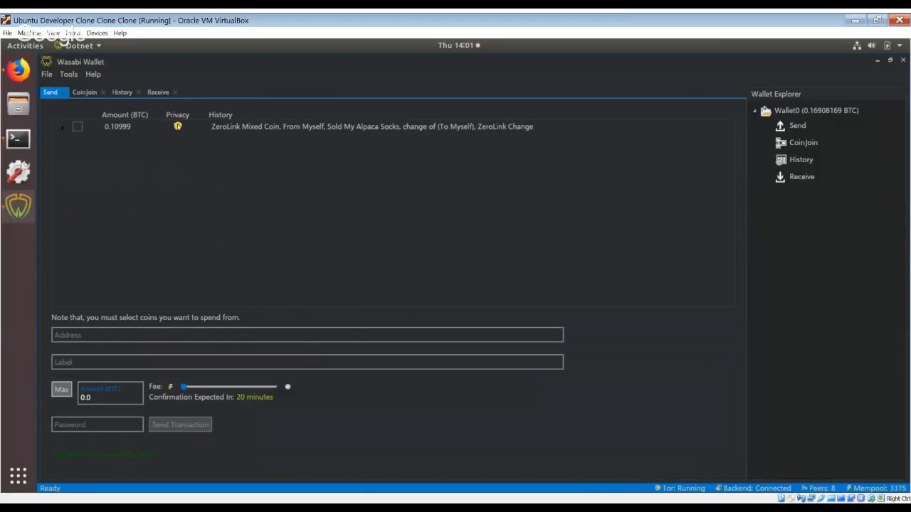
pyautogui.moveTo(178, 127)
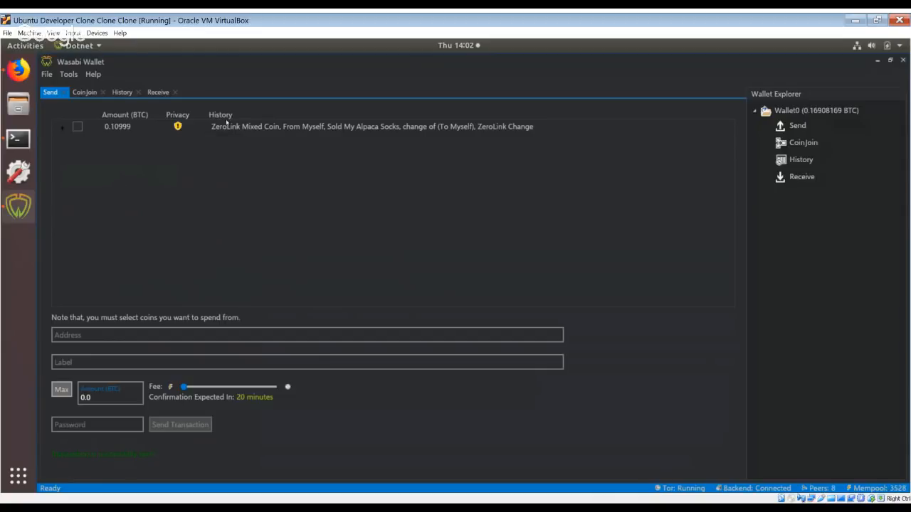
pyautogui.click(152, 92)
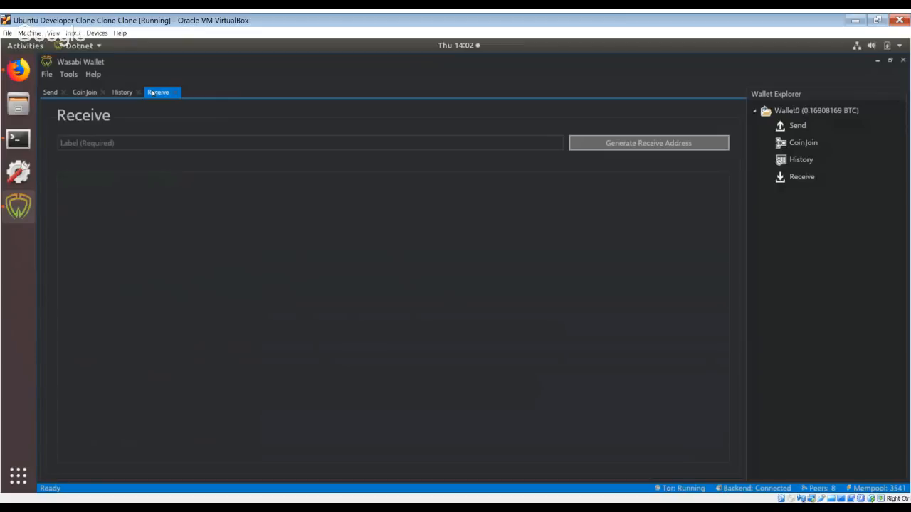
pyautogui.click(121, 93)
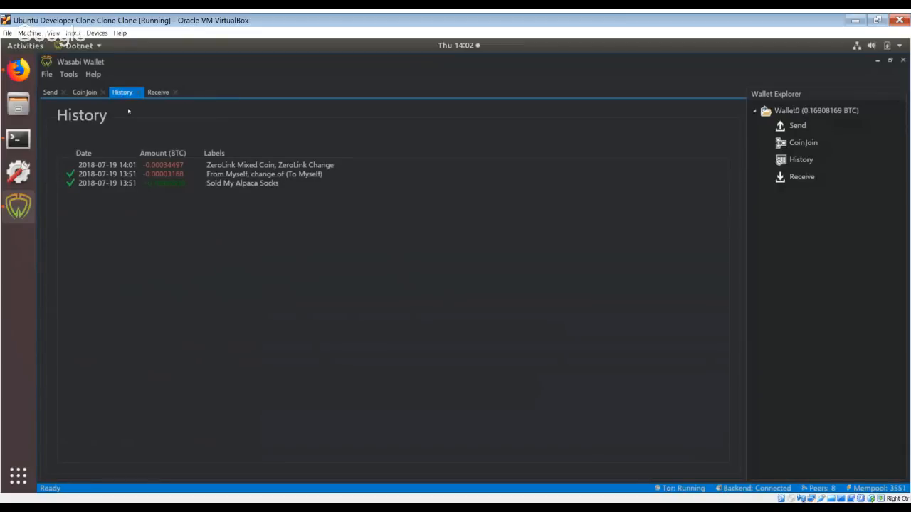
pyautogui.click(141, 164)
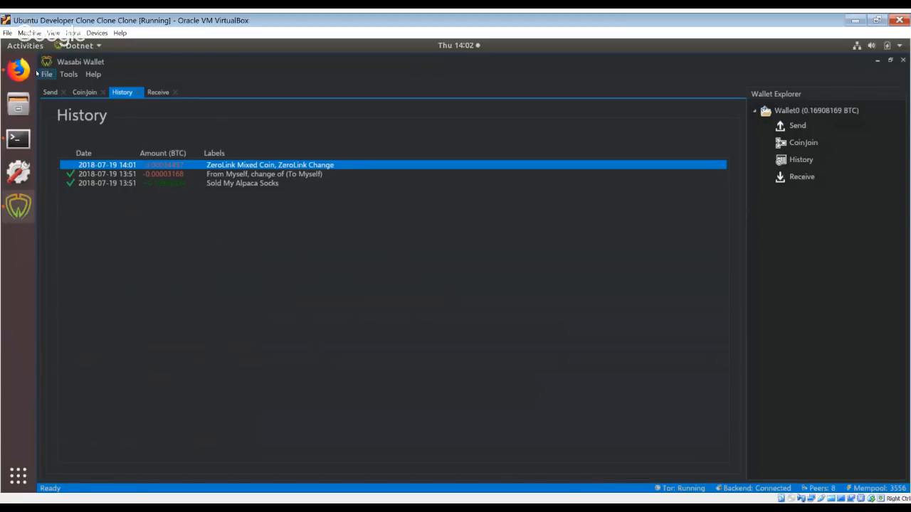
# Switch to Firefox and open the smartbit.com.au blockchain explorer in a new tab, trying testnet.smartbit.com.au first.
pyautogui.click(28, 71)
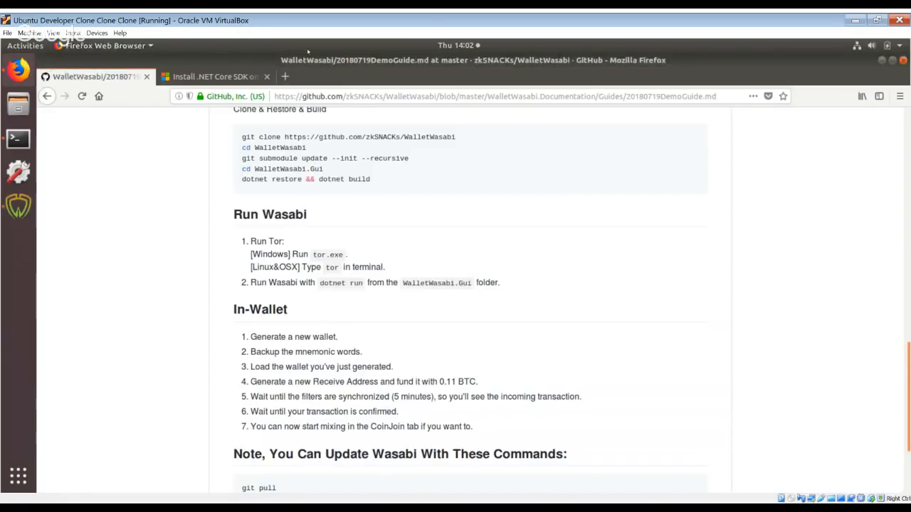
pyautogui.click(285, 76)
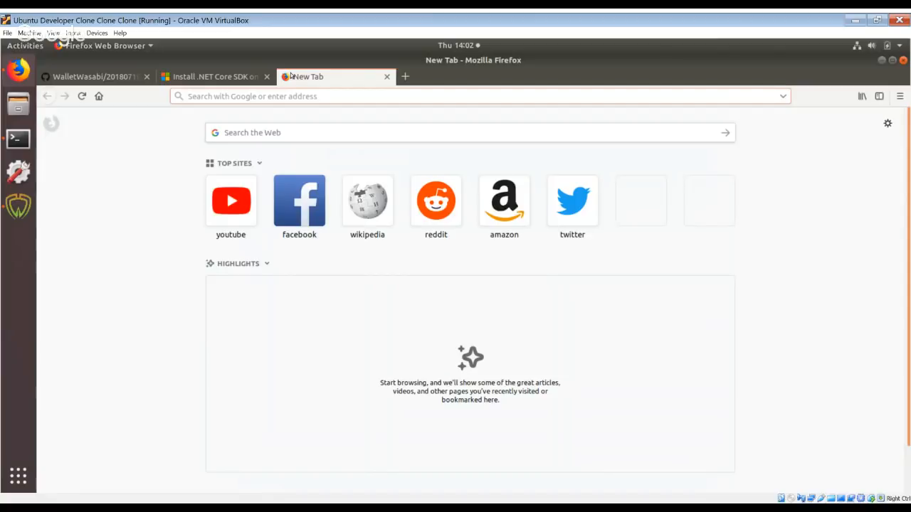
pyautogui.write('smar')
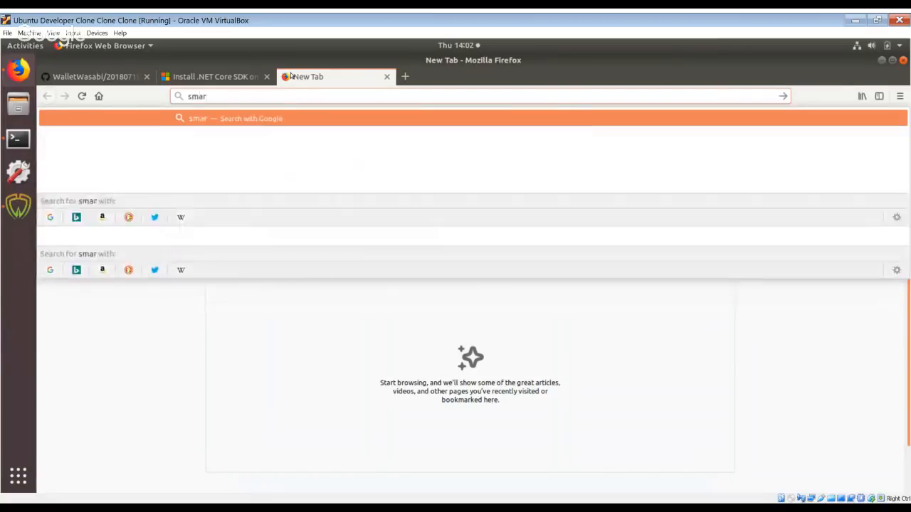
pyautogui.press('BackSpace')
pyautogui.press('BackSpace')
pyautogui.press('BackSpace')
pyautogui.write('test')
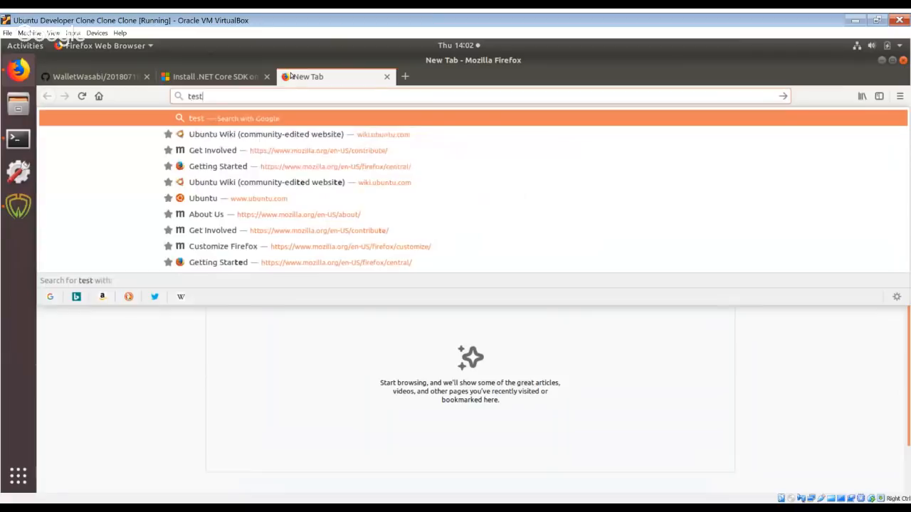
pyautogui.write('net.s')
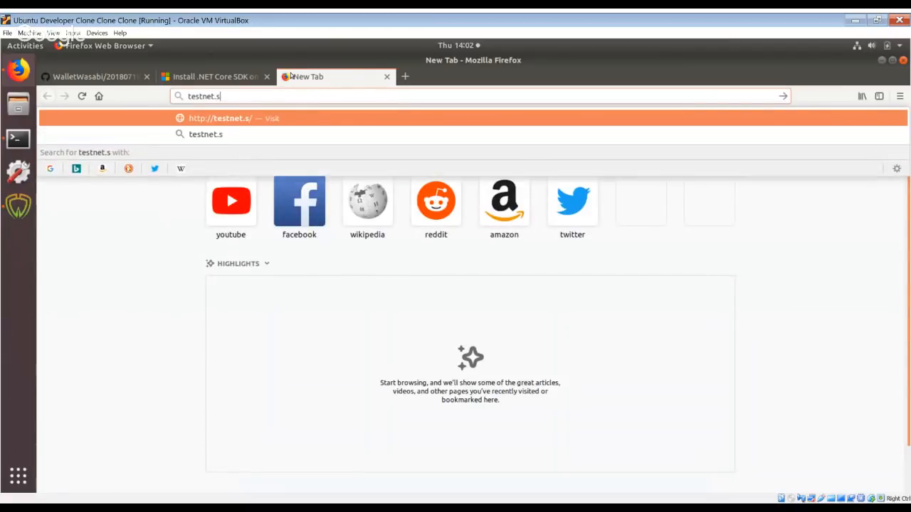
pyautogui.write('martbit.com.au')
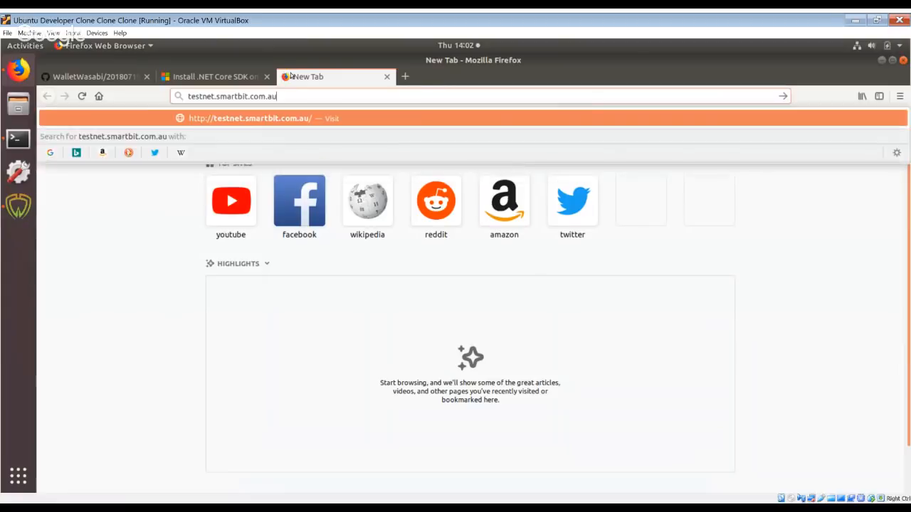
pyautogui.press('Return')
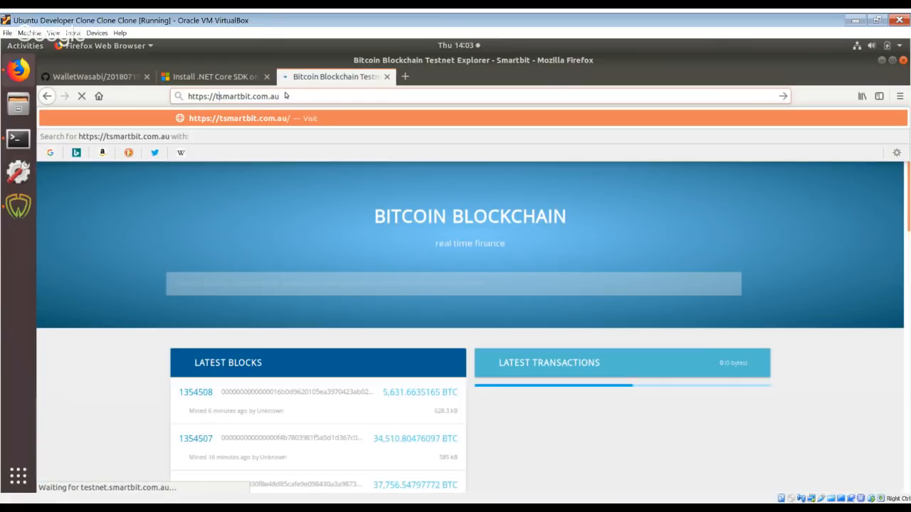
pyautogui.press('Return')
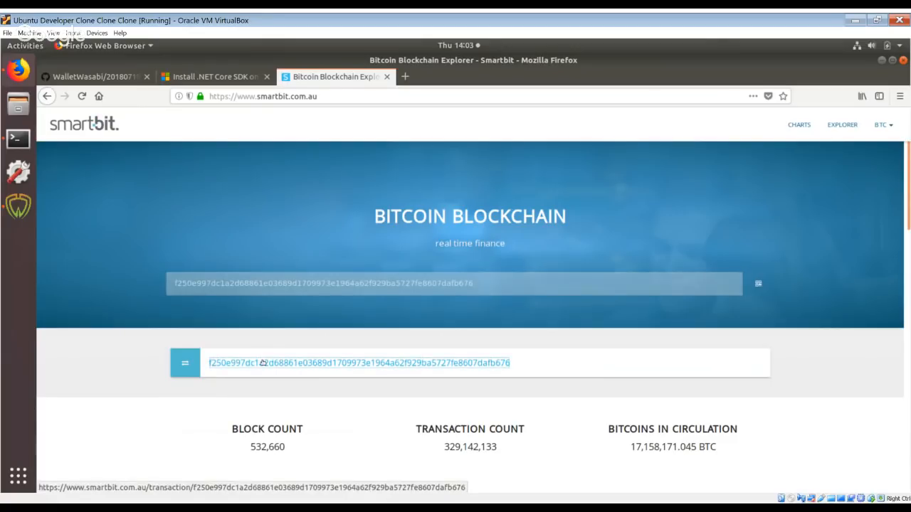
# Examine the CoinJoin transaction's details, inputs and outputs on Smartbit, highlighting the list of inputs.
pyautogui.click(262, 361)
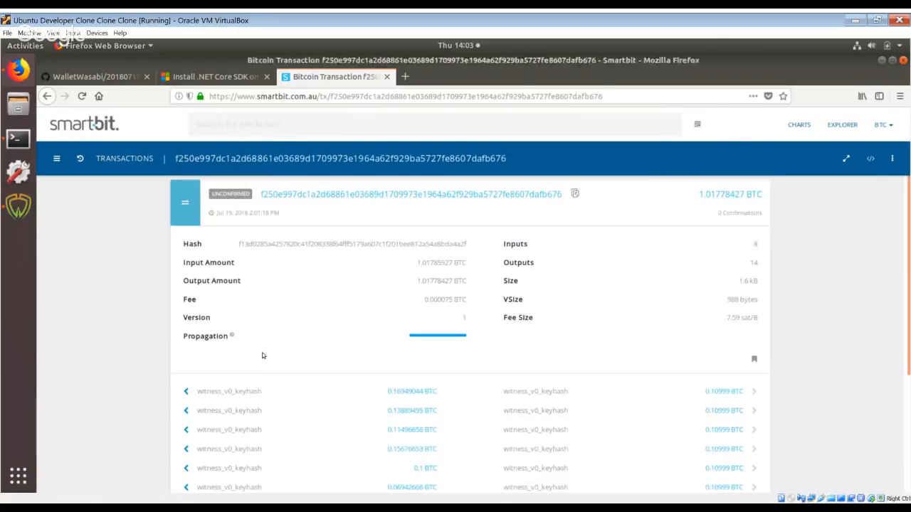
pyautogui.scroll(-2, 191, 317)
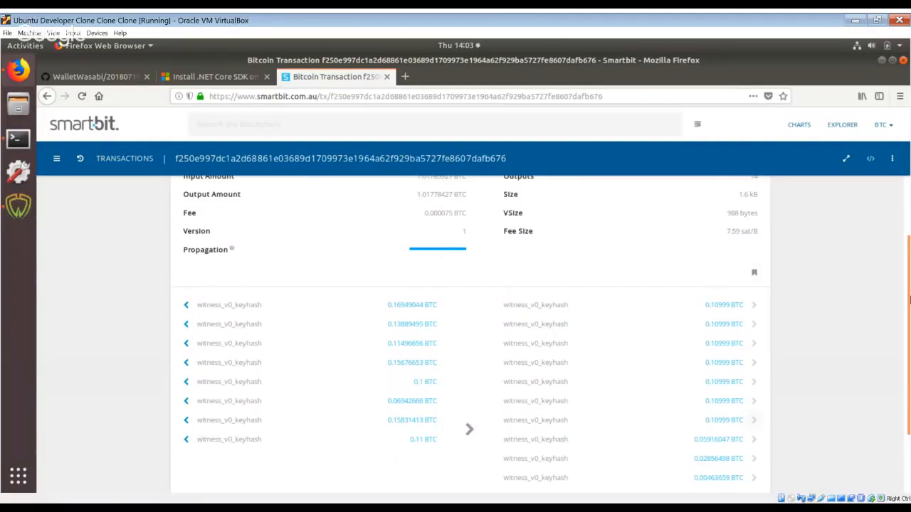
pyautogui.scroll(-1, 783, 270)
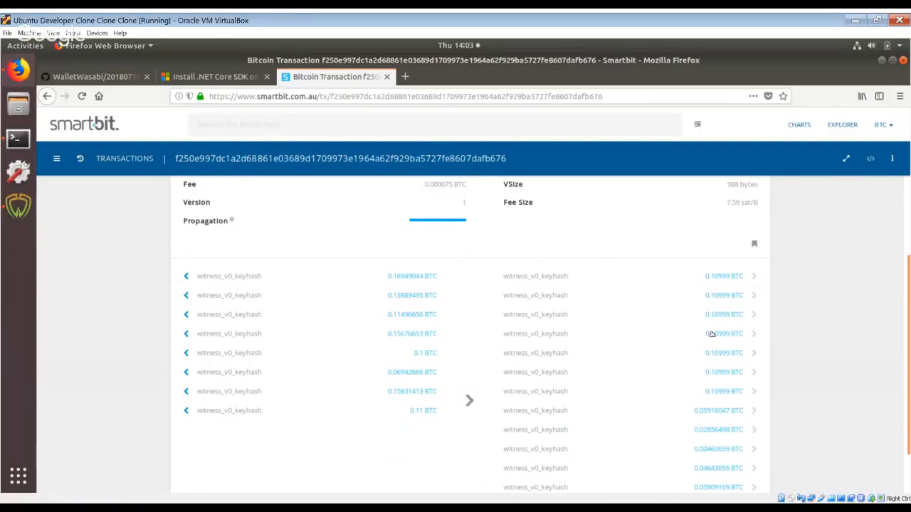
pyautogui.scroll(-2, 690, 314)
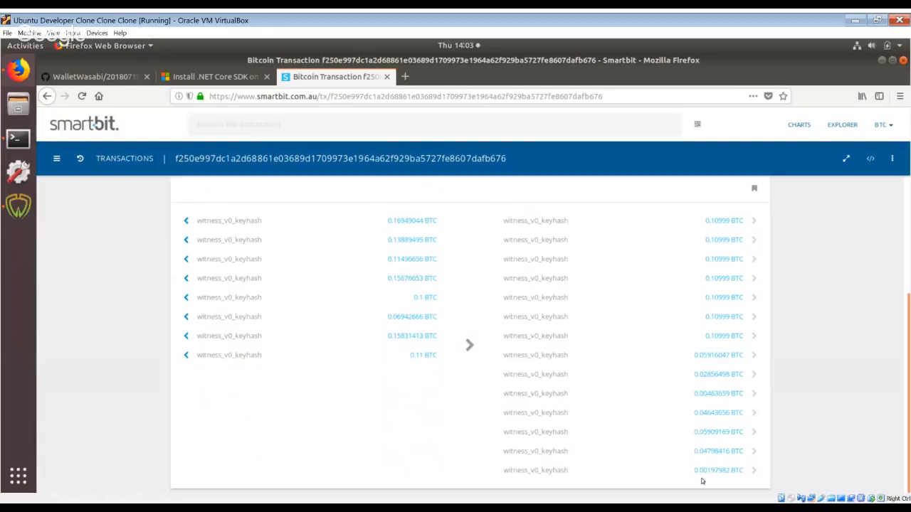
pyautogui.scroll(2, 218, 287)
pyautogui.scroll(-2, 655, 382)
pyautogui.moveTo(235, 222); pyautogui.dragTo(254, 358)
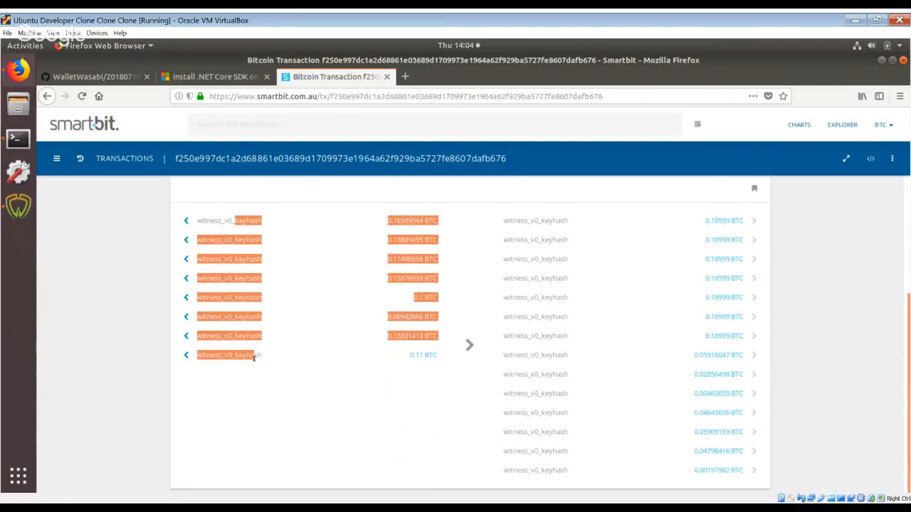
pyautogui.click(254, 357)
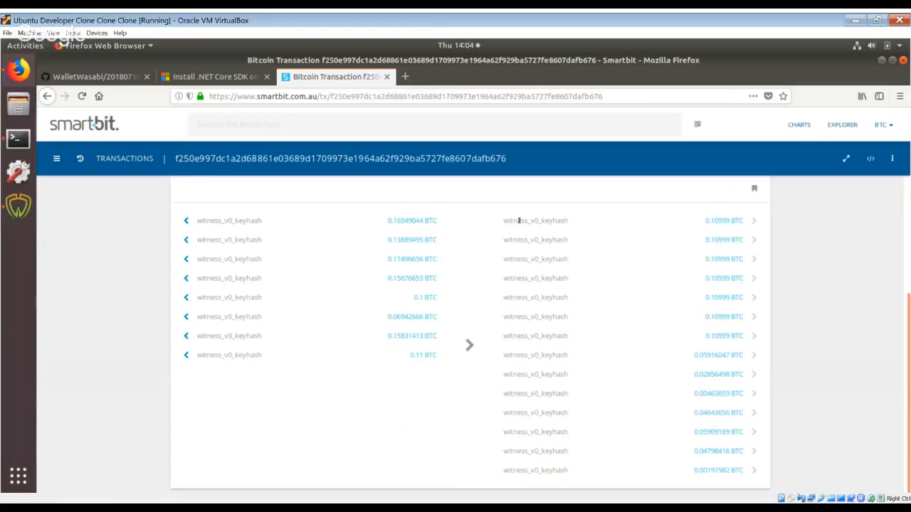
# Compare the first two 0.10999 BTC outputs of the CoinJoin transaction by highlighting them, and return to Wasabi Wallet.
pyautogui.scroll(2, 519, 221)
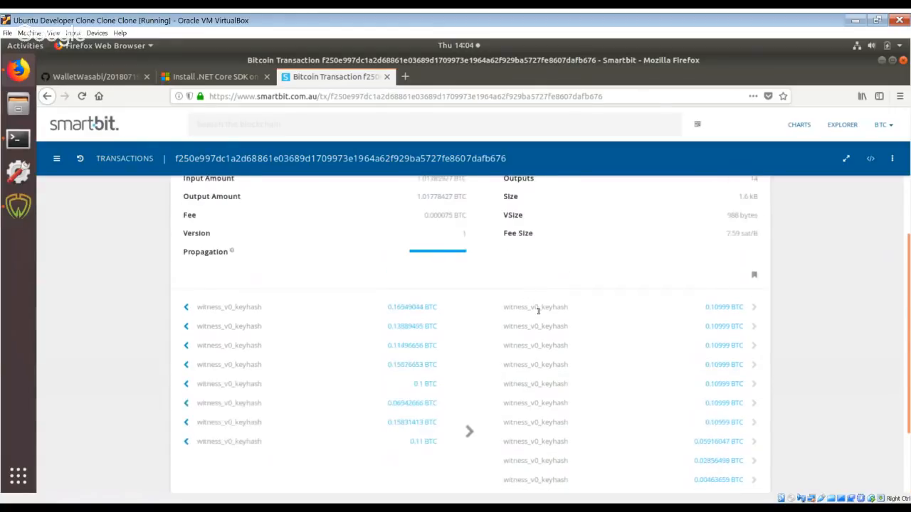
pyautogui.doubleClick(535, 307)
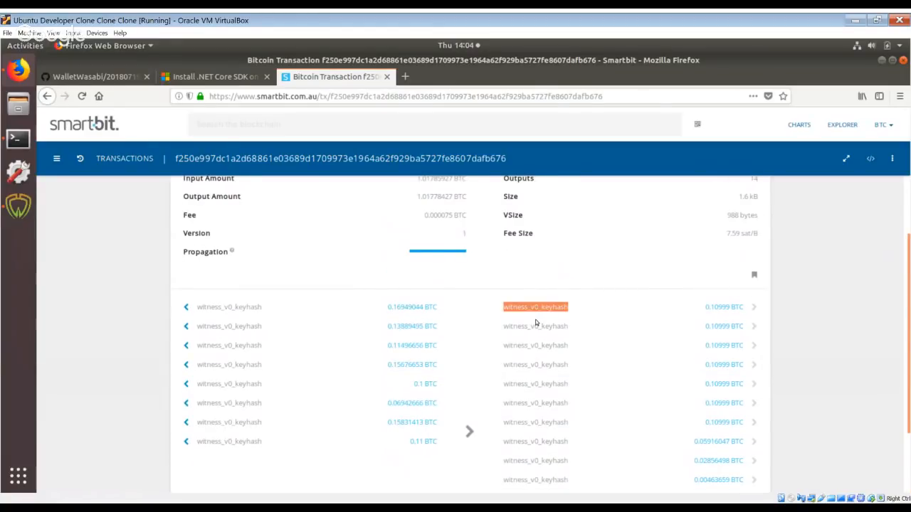
pyautogui.doubleClick(535, 326)
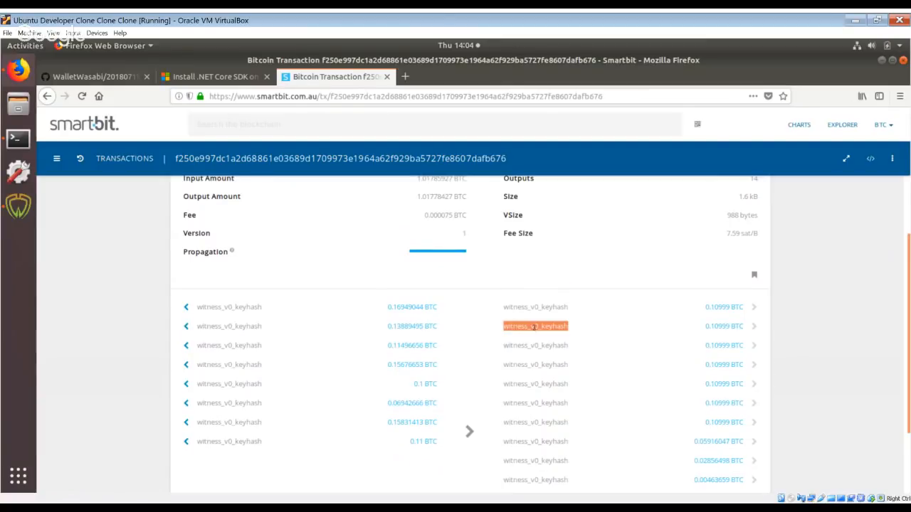
pyautogui.doubleClick(529, 307)
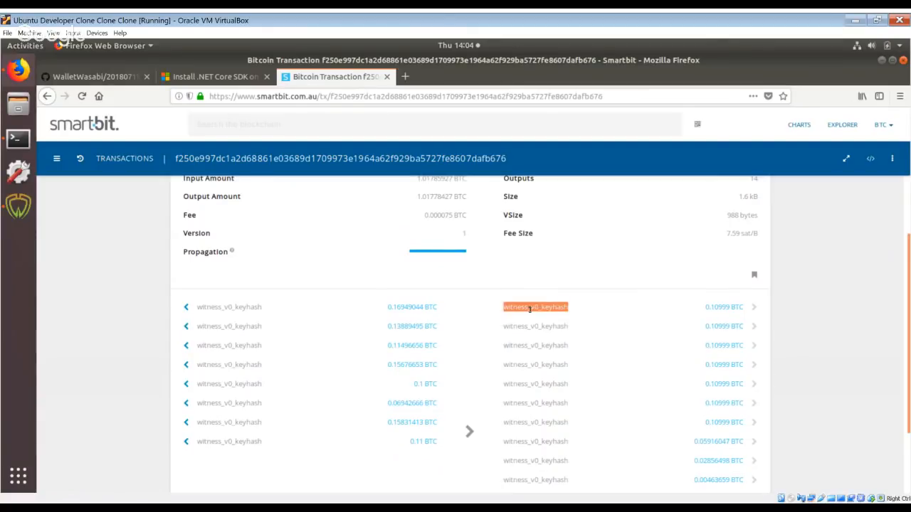
pyautogui.click(530, 309)
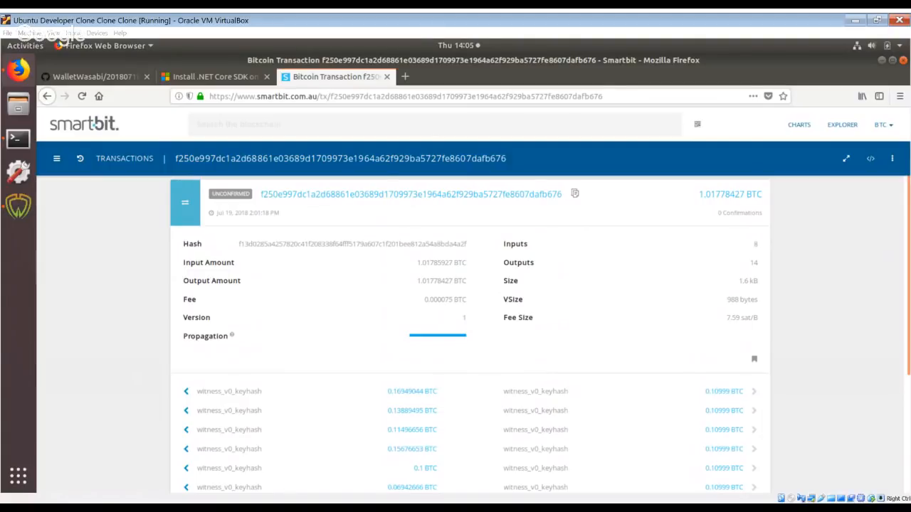
pyautogui.click(19, 207)
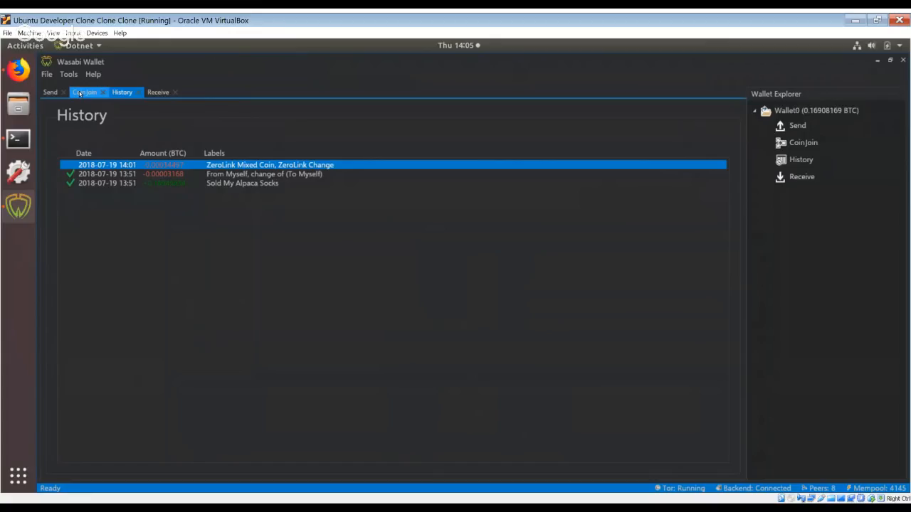
# Dequeue the ZeroLink change coin from the CoinJoin round.
pyautogui.click(83, 93)
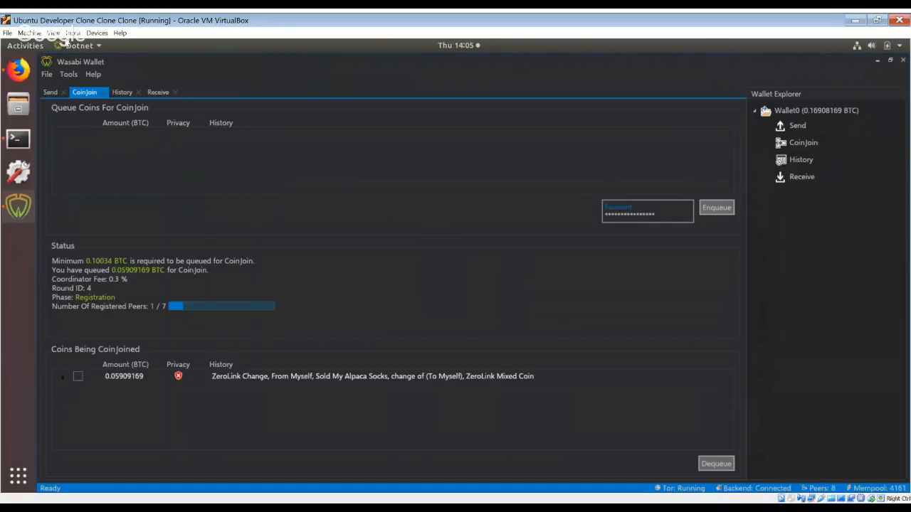
pyautogui.click(47, 75)
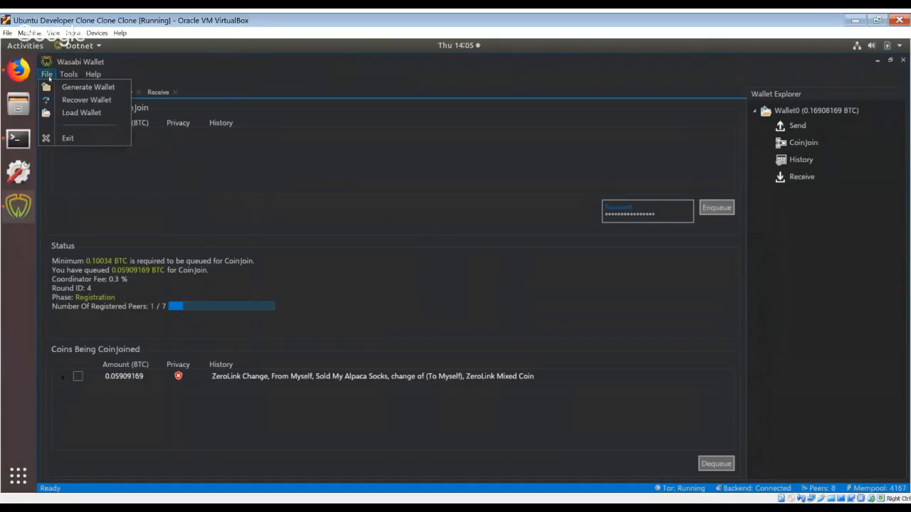
pyautogui.click(320, 92)
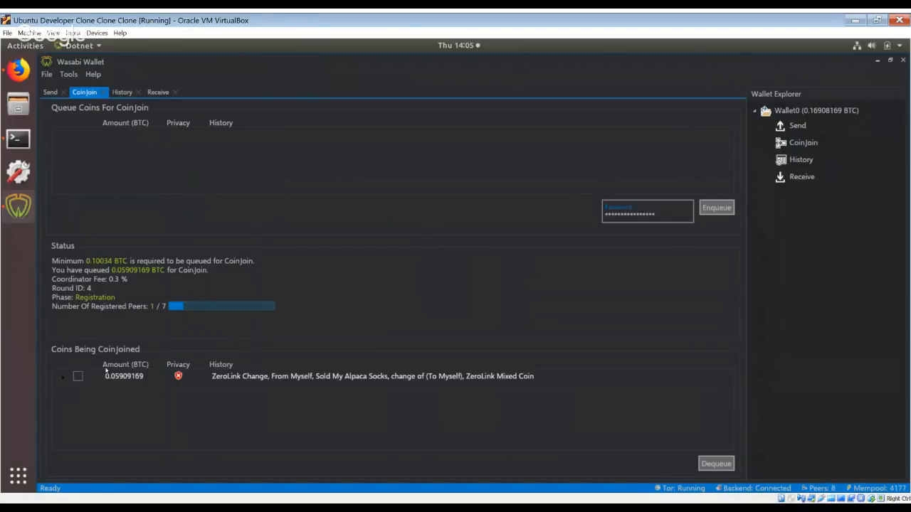
pyautogui.click(77, 379)
pyautogui.click(716, 464)
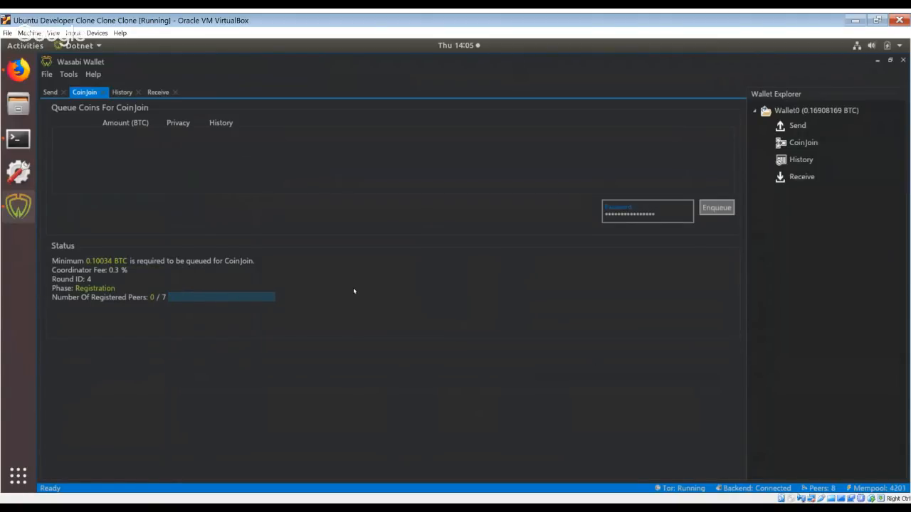
# Check the coins available in the Send and CoinJoin lists and inspect the mixed coin's privacy indicator.
pyautogui.click(51, 93)
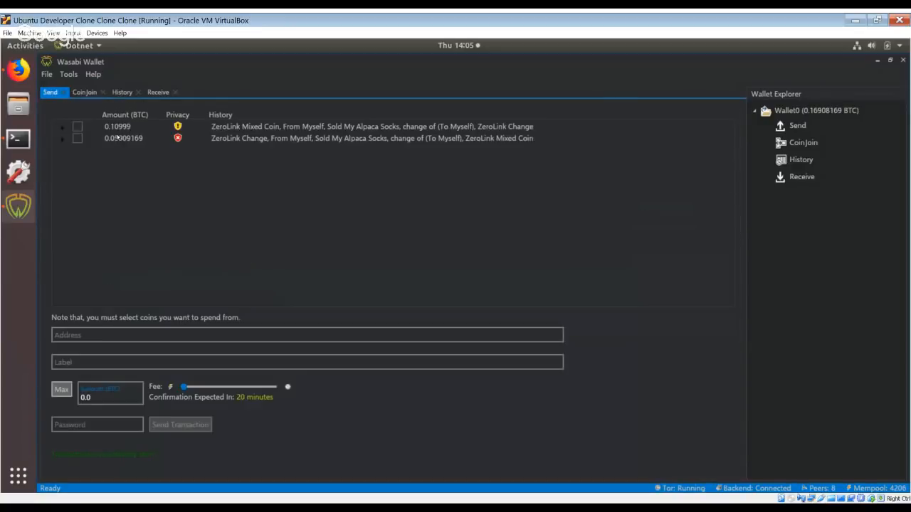
pyautogui.click(87, 92)
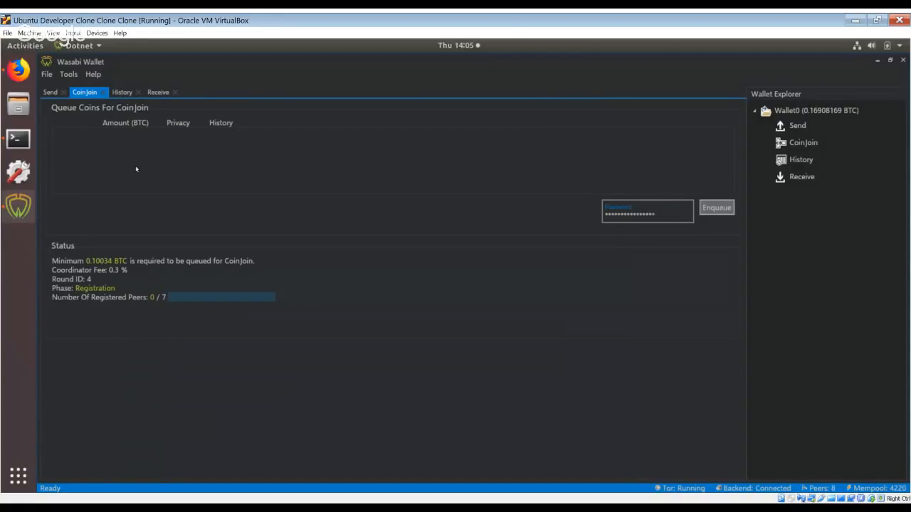
pyautogui.click(52, 93)
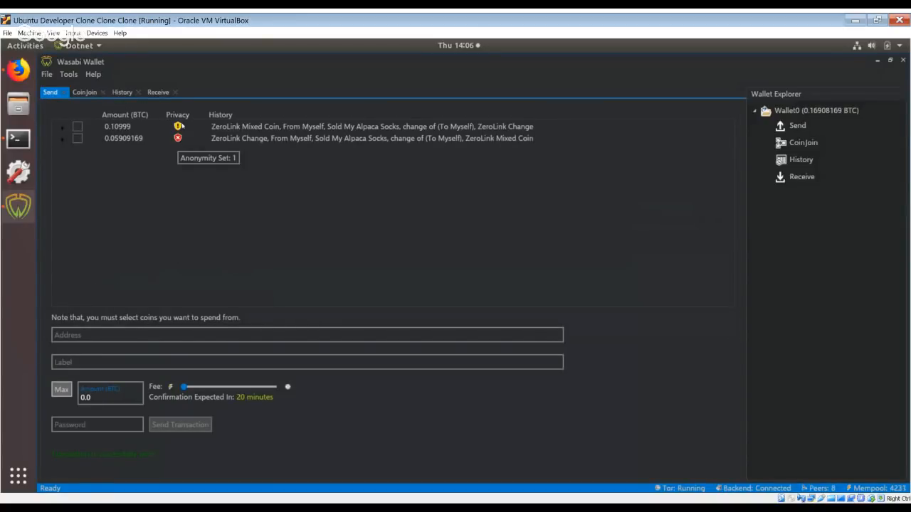
pyautogui.moveTo(177, 127)
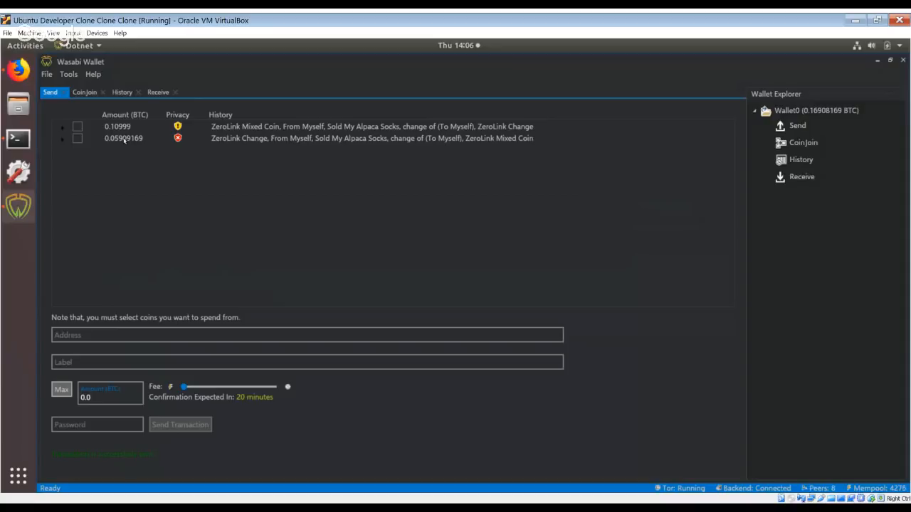
pyautogui.click(85, 94)
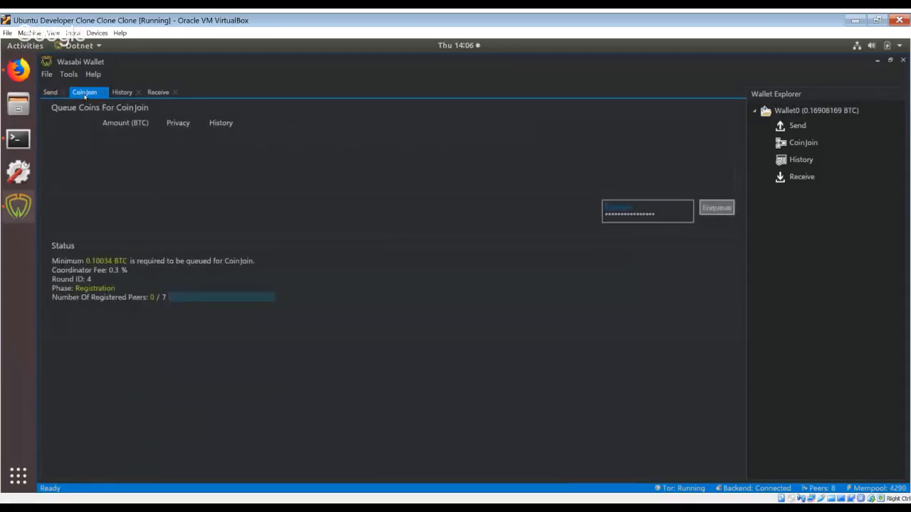